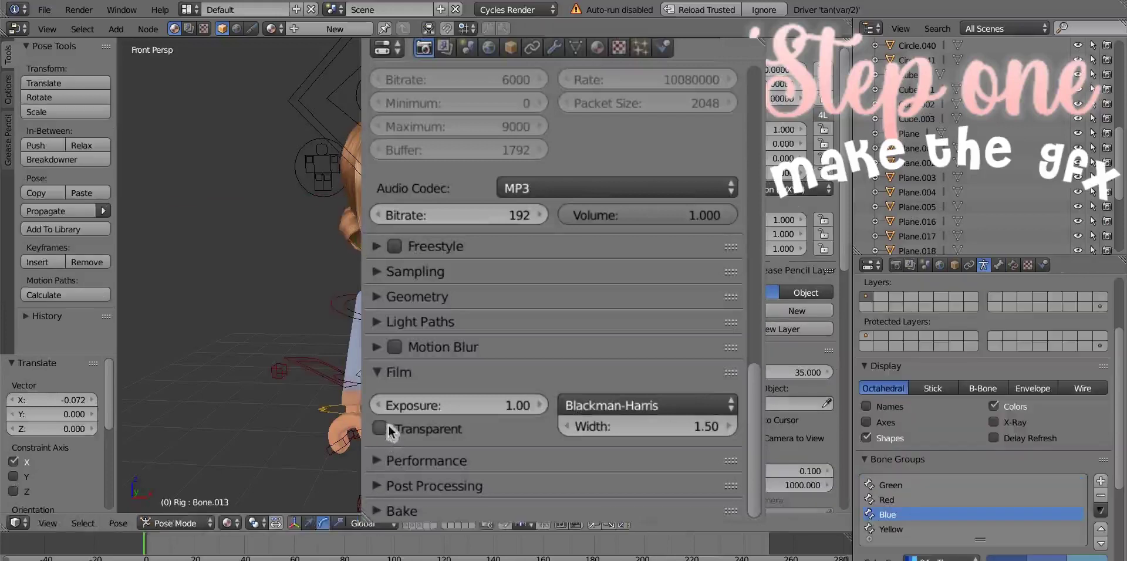
Step: Make the render film transparent and set the World background colour to hex #FFFFFF
left_click(382, 432)
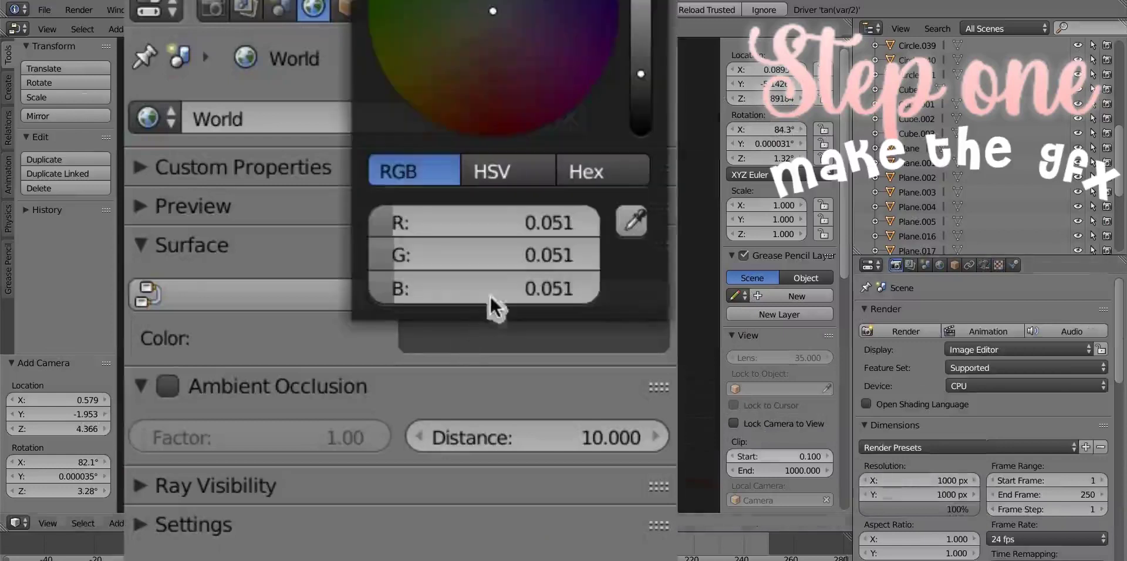
left_click(585, 184)
left_click(558, 210)
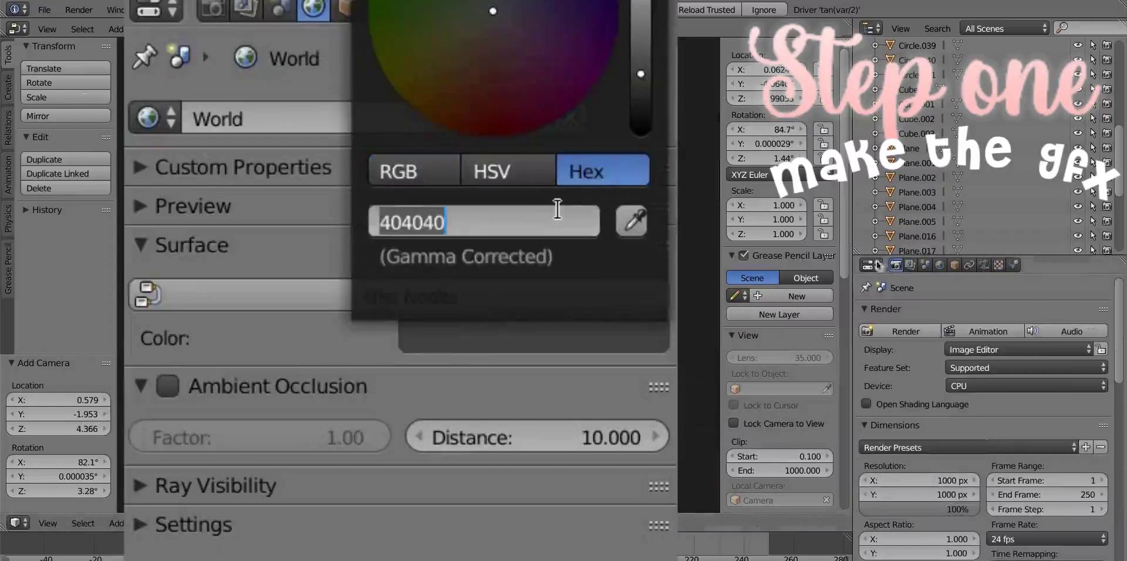
scroll(1092, 351, "down", 5)
scroll(1092, 351, "down", 5)
type("#FFFFFF")
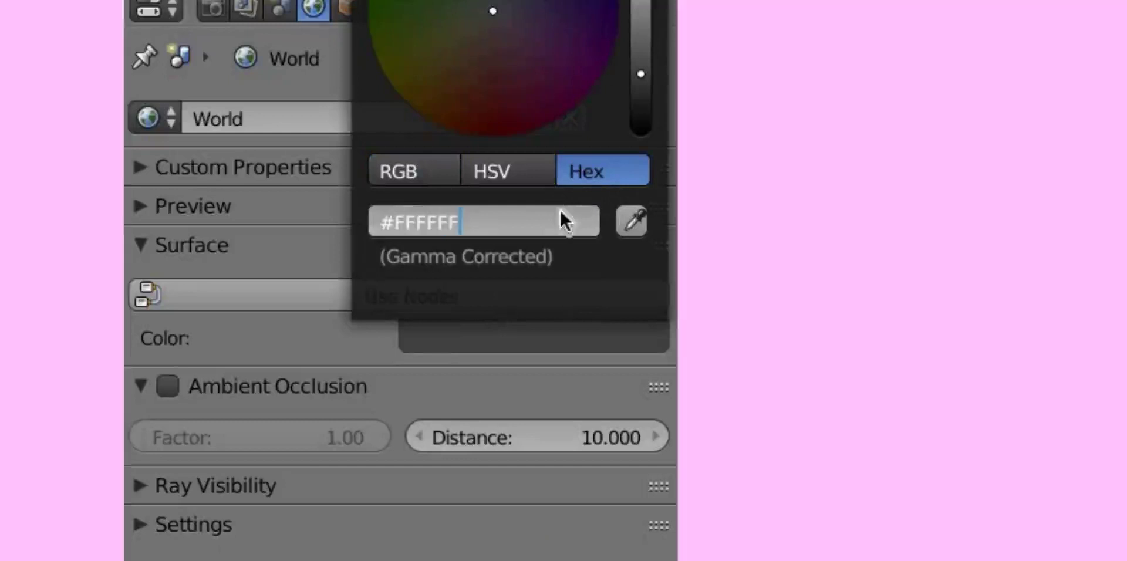
key("Return")
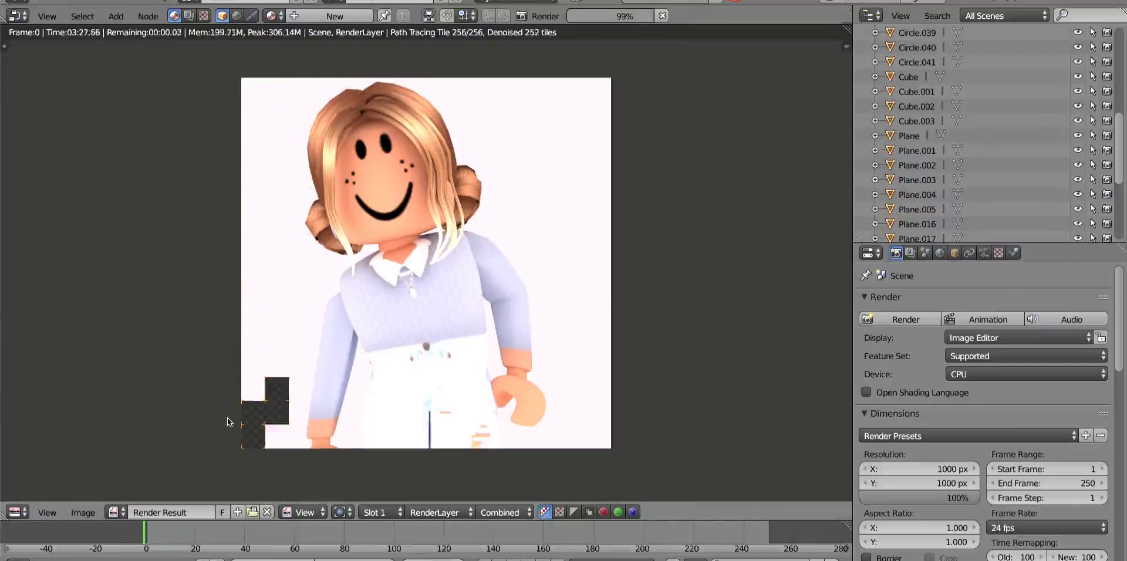
Step: Open the render window's Image menu to save the finished character render
left_click(94, 516)
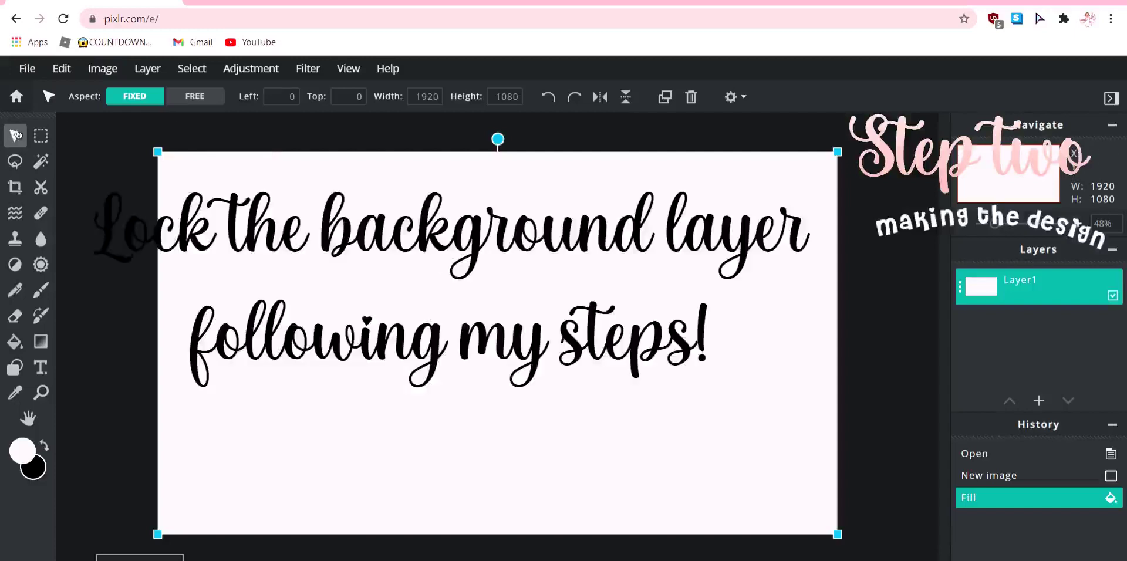
Step: Lock the background Layer1 and add the character render above it as an image layer
left_click(964, 288)
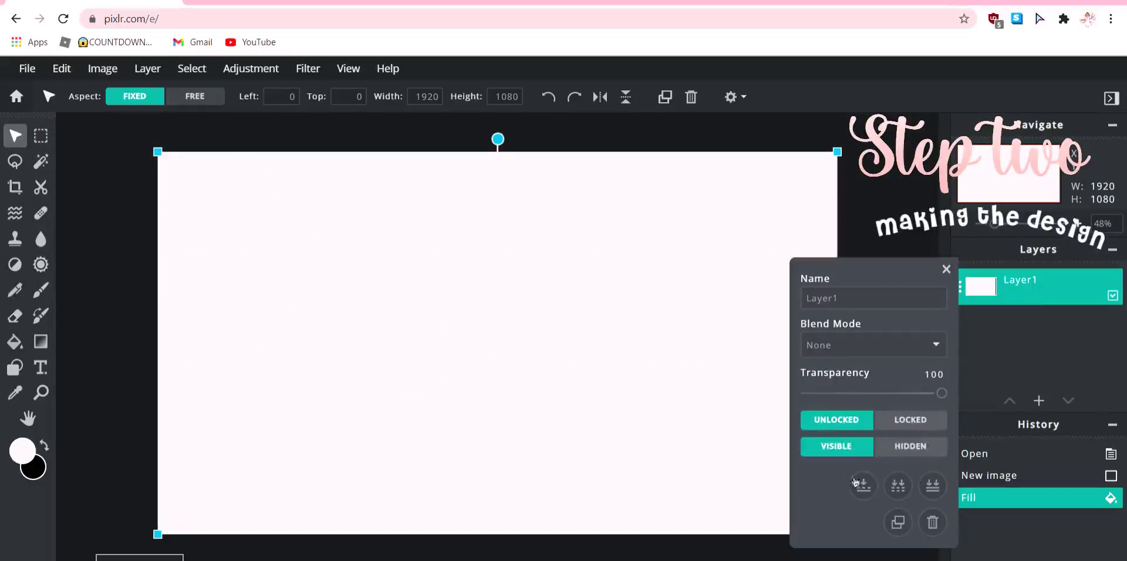
left_click(917, 427)
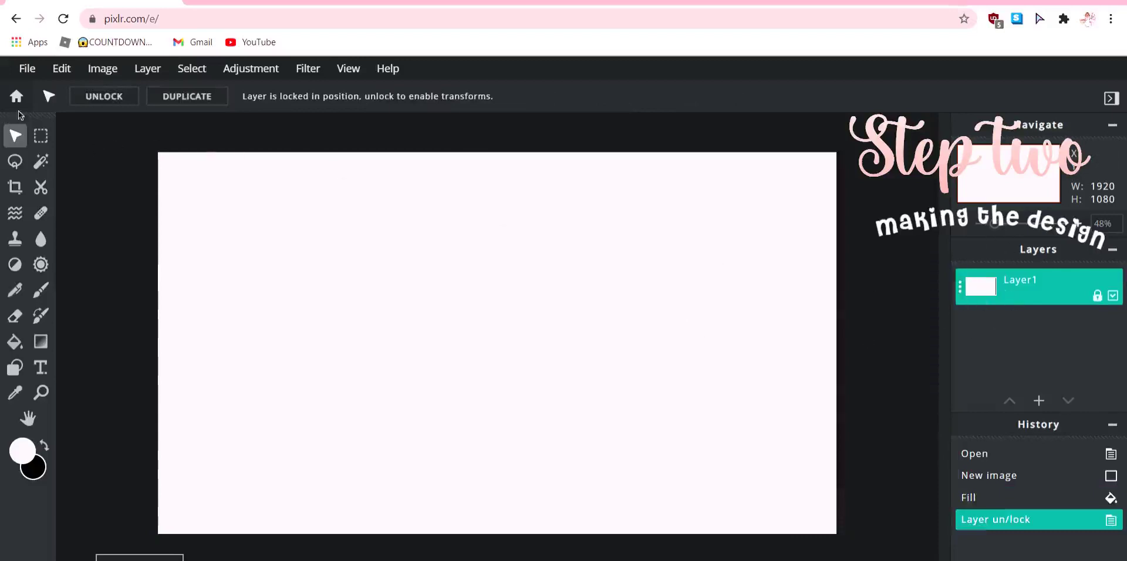
left_click(1038, 402)
left_click(609, 352)
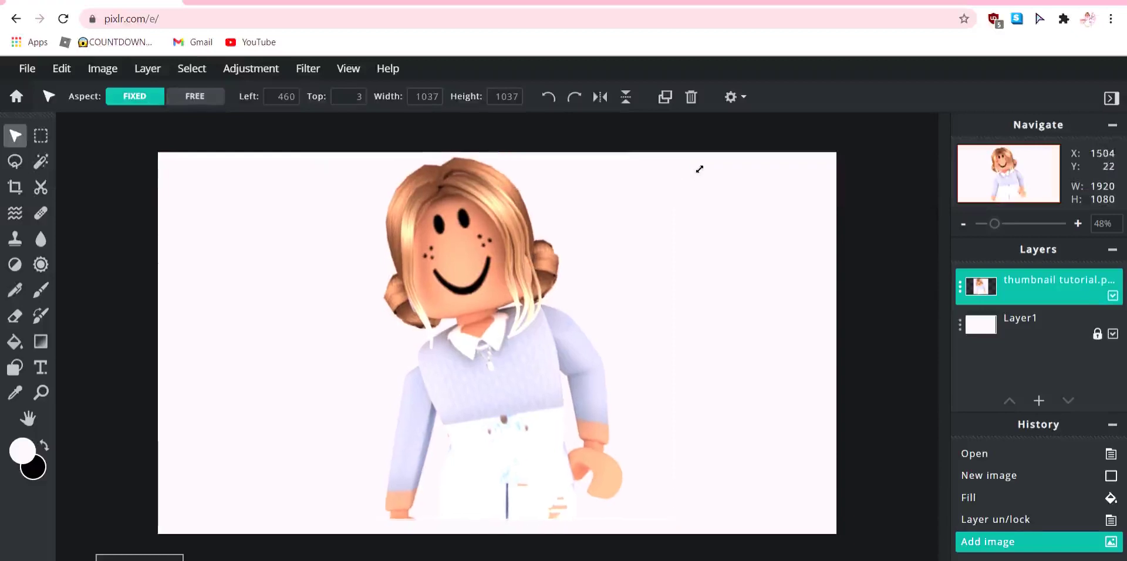
Step: Enlarge the character render to about 1078×1078 and move it to the canvas's right side
left_click_drag(686, 176, 698, 164)
left_click_drag(699, 532, 710, 543)
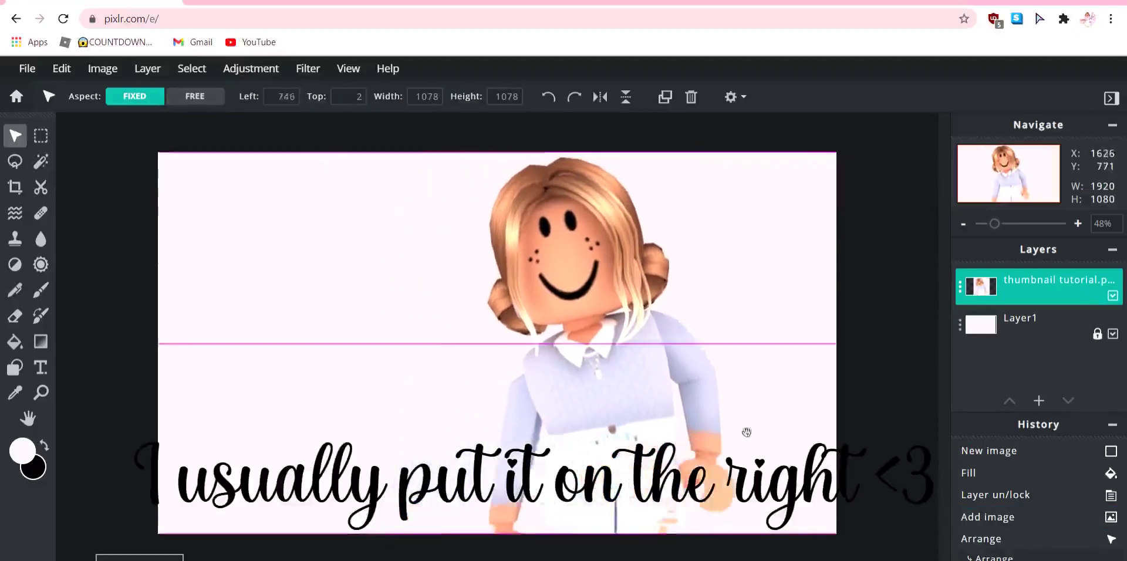
left_click_drag(649, 437, 839, 434)
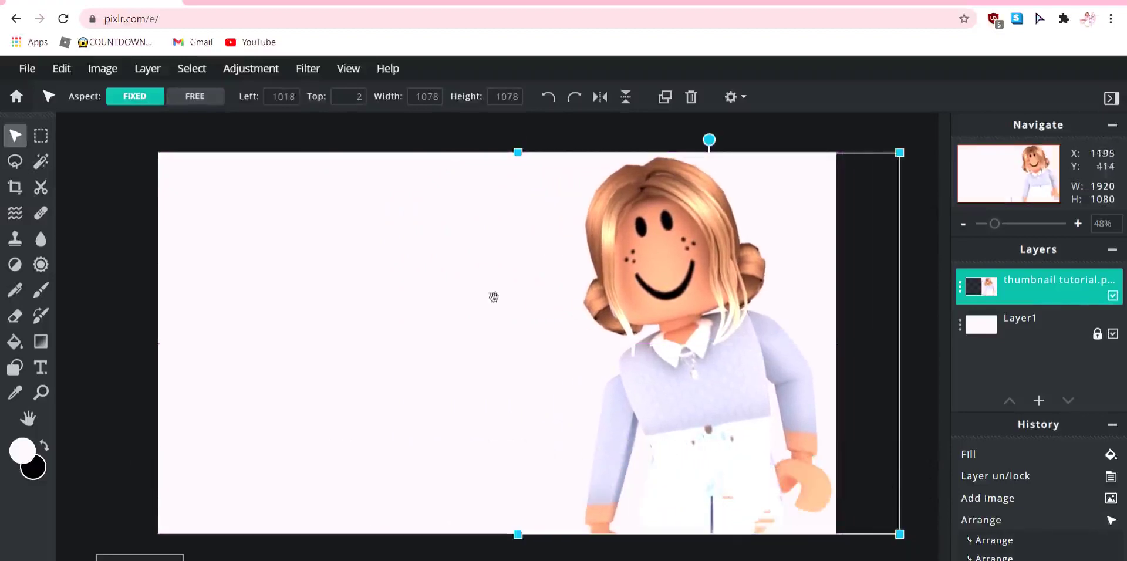
Step: Merge the character layer down into the locked background Layer1
left_click(383, 273)
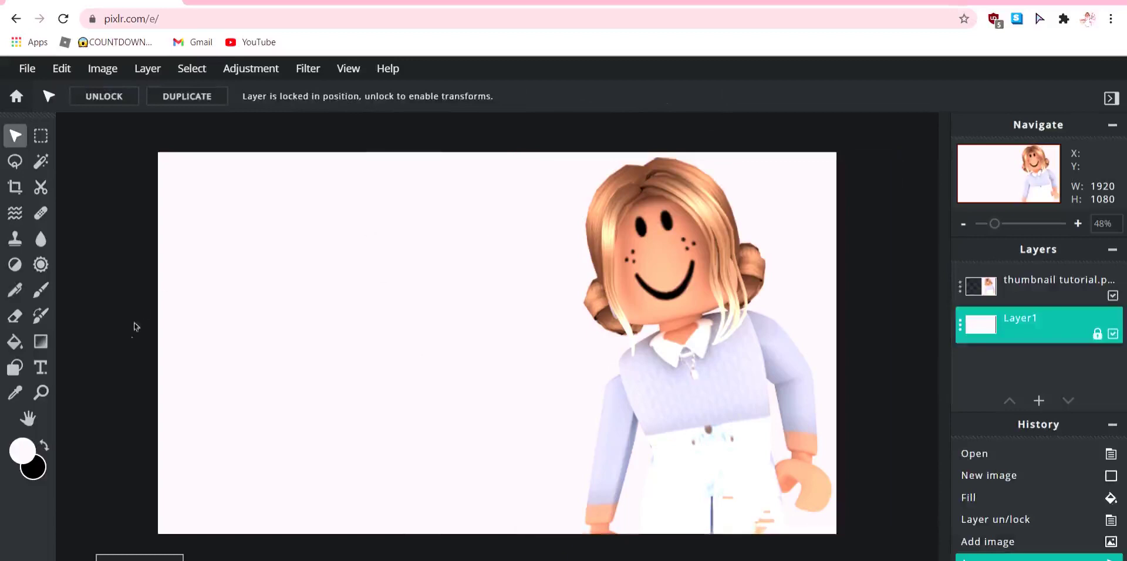
left_click(969, 276)
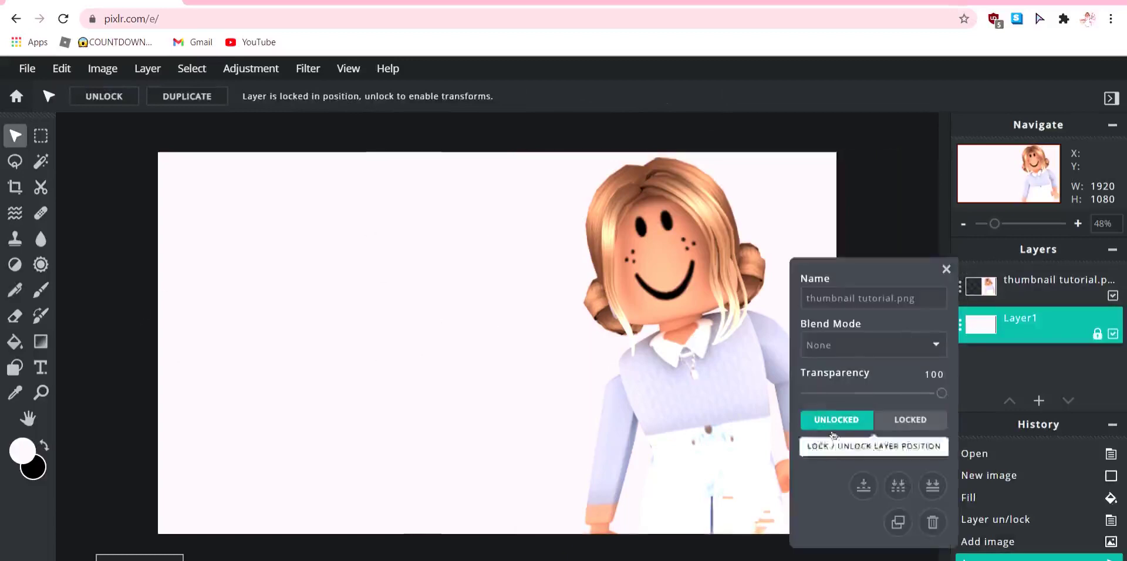
left_click(868, 486)
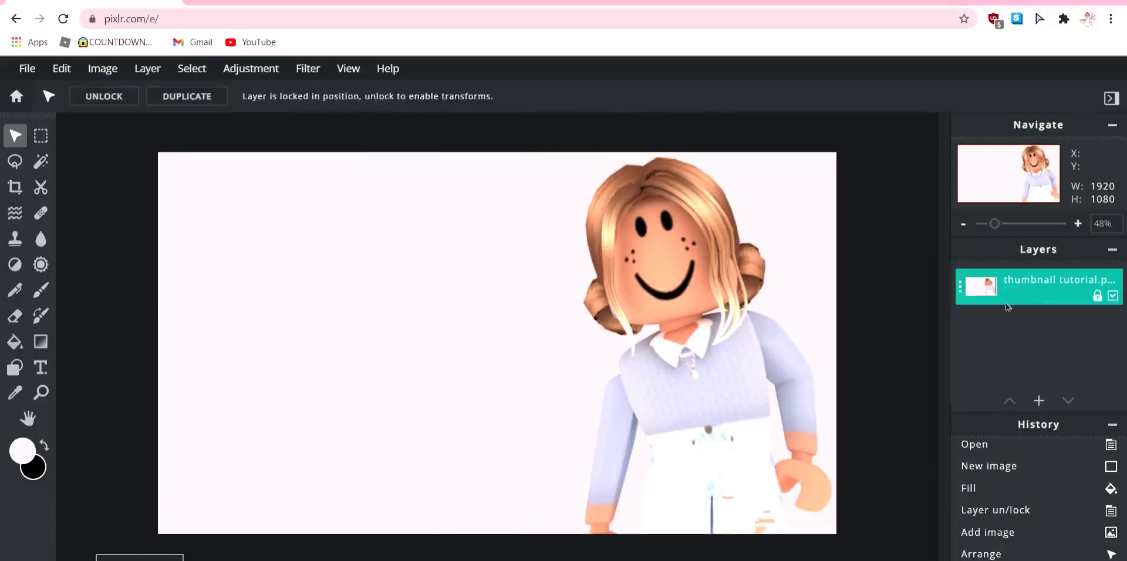
Step: Add a pink size-240 text layer in the Goldie rainbow script font for the letter 't'
left_click(1039, 401)
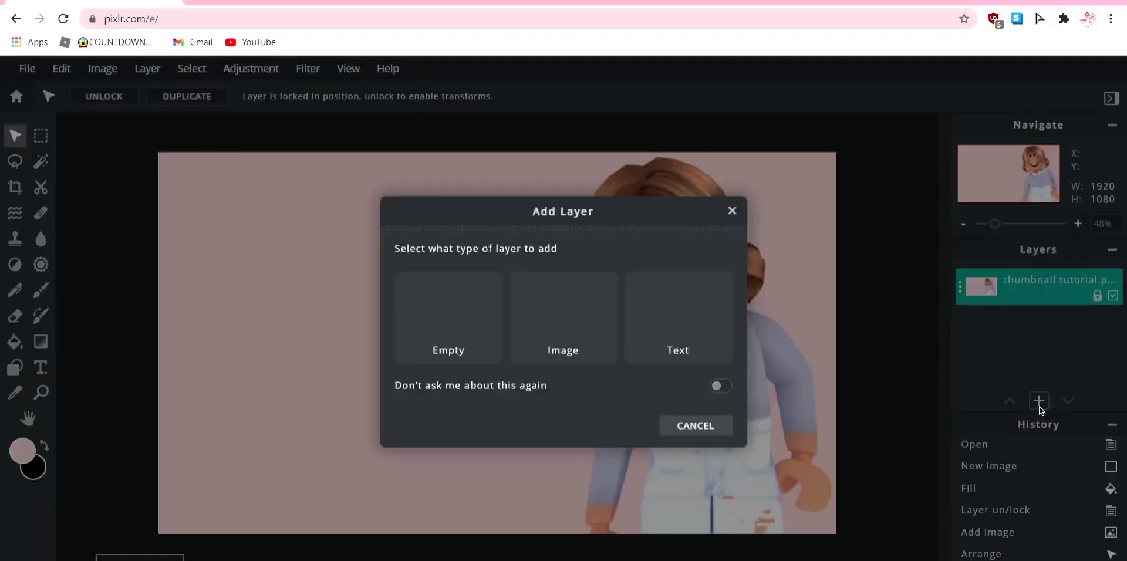
left_click(707, 301)
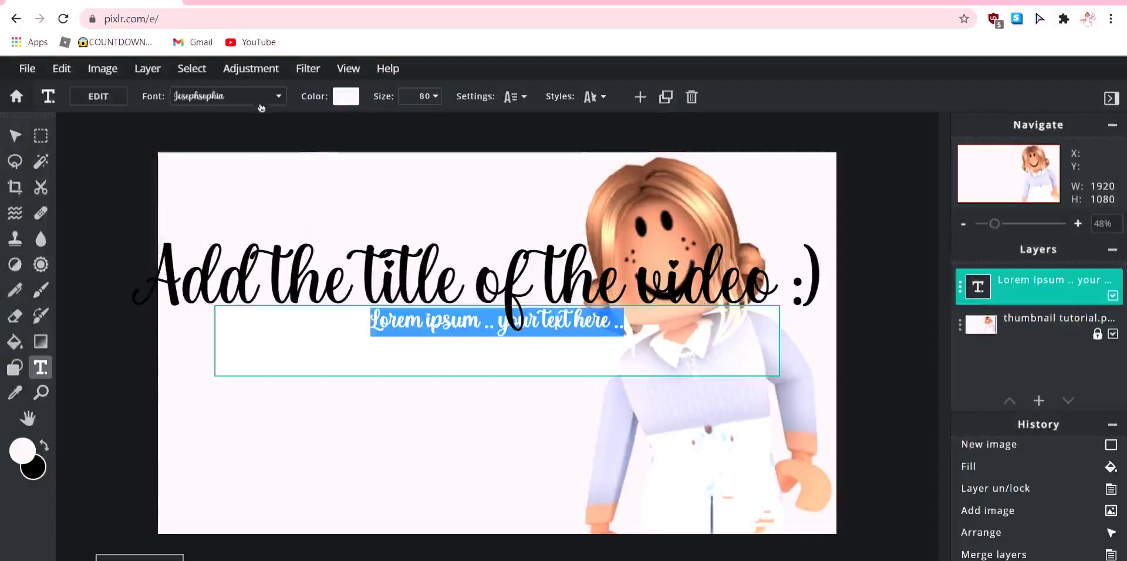
left_click(275, 94)
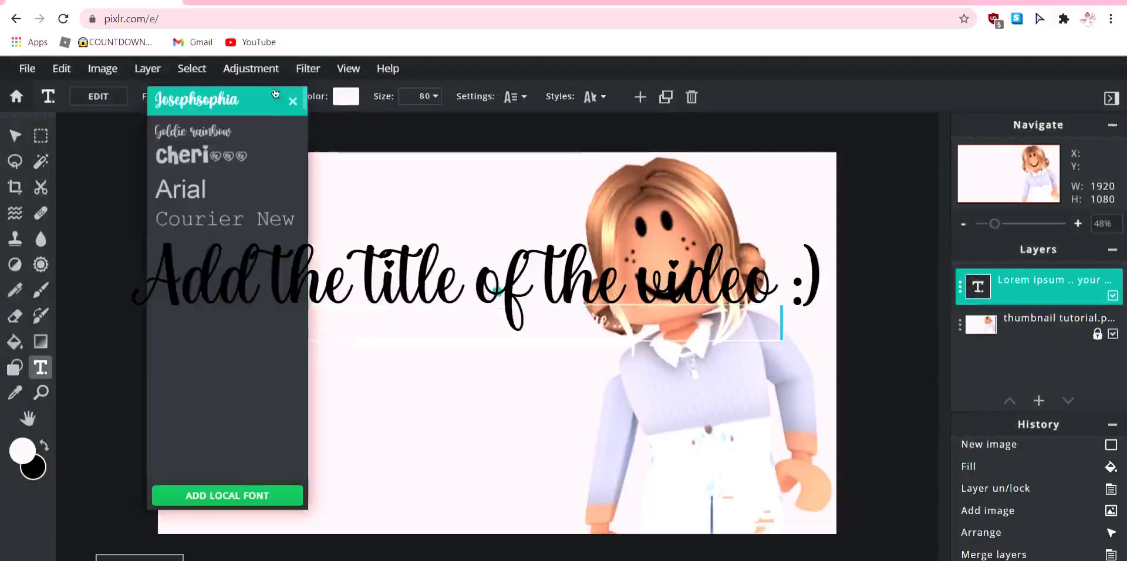
left_click(247, 142)
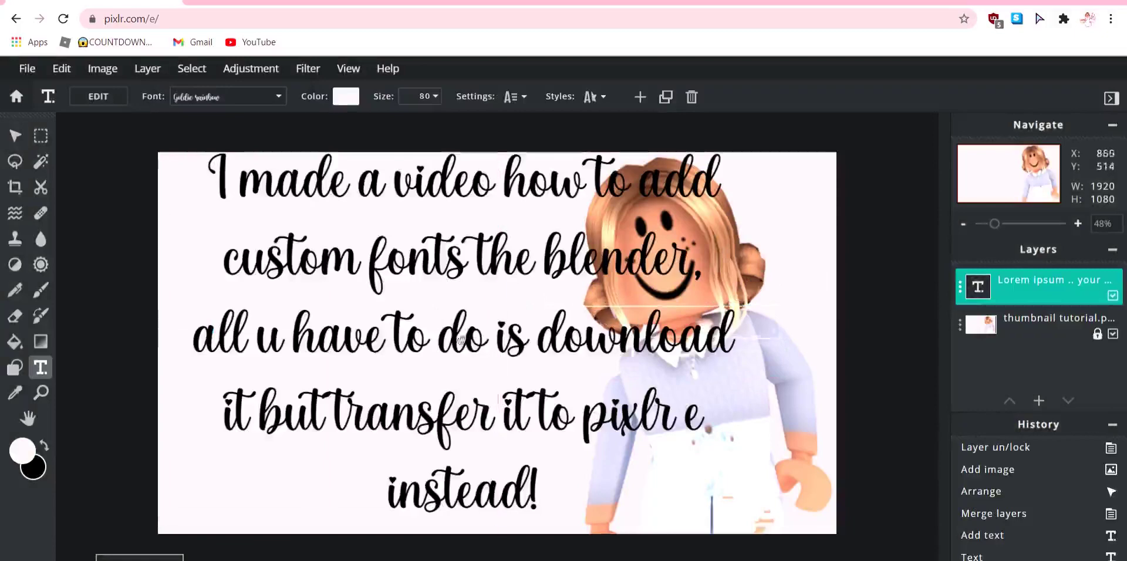
left_click(99, 97)
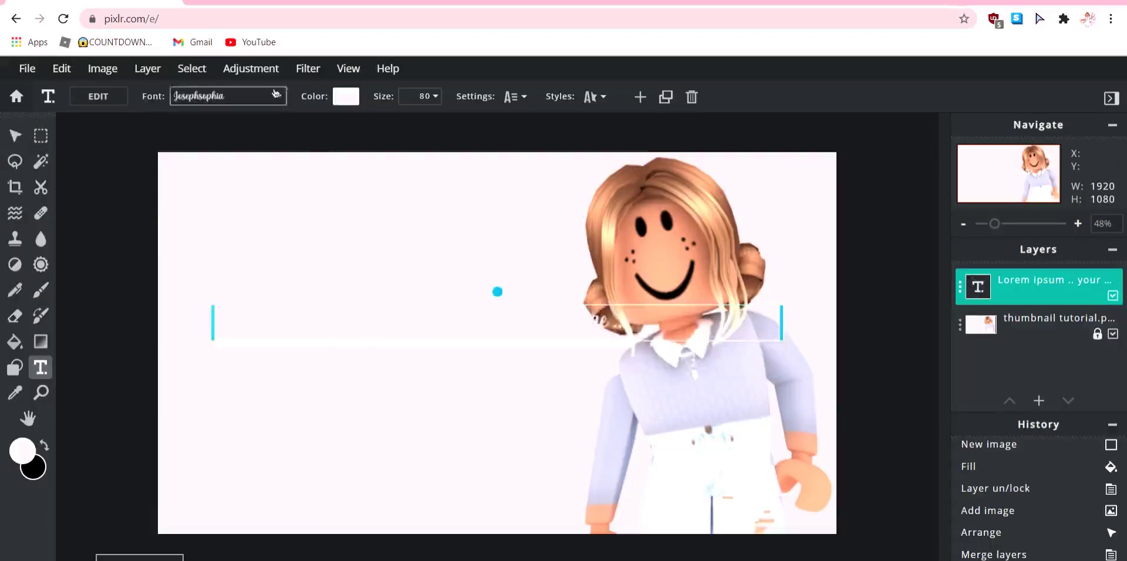
Step: Add a second Goldie rainbow text layer for the letter 'h', clearing its placeholder
left_click(193, 96)
left_click(248, 141)
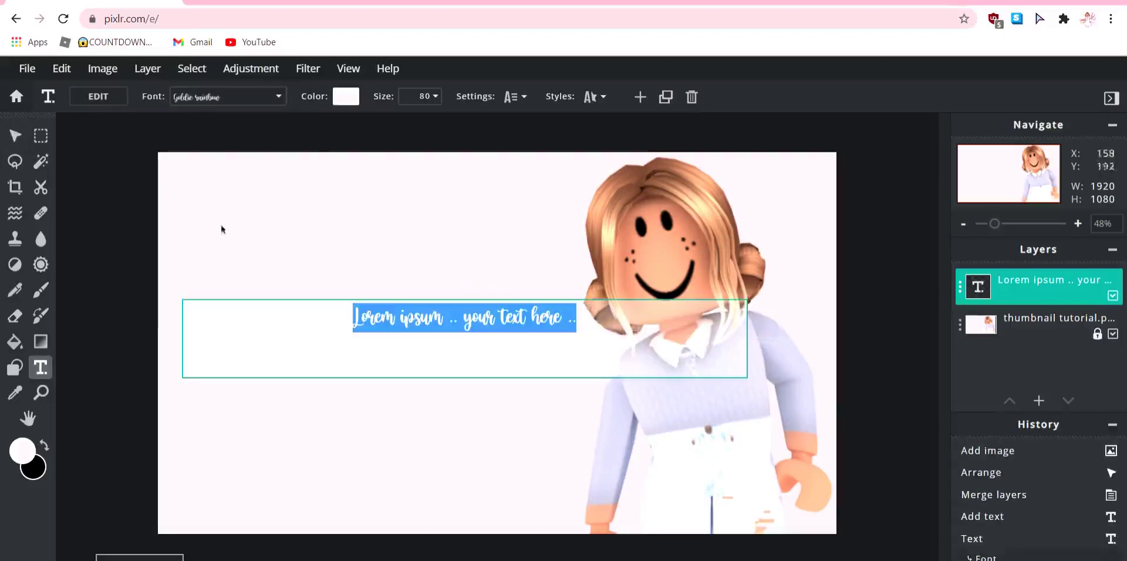
key("BackSpace")
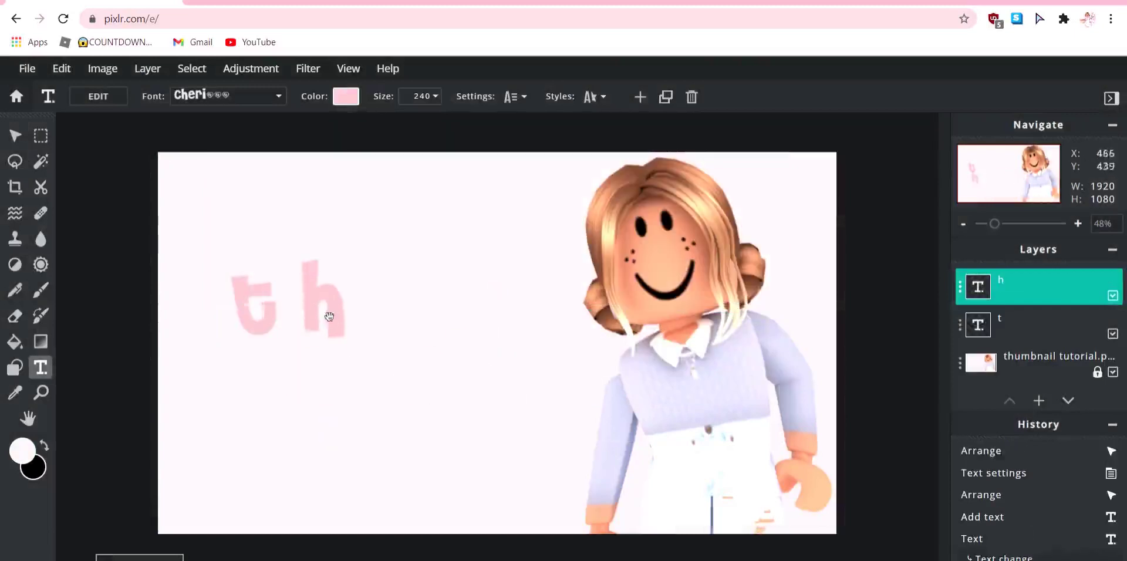
Step: Tilt the 'h', then place tilted 'u' and 'm' letters beside it along an arc
left_click_drag(329, 317, 321, 315)
left_click_drag(305, 207, 284, 211)
type("u")
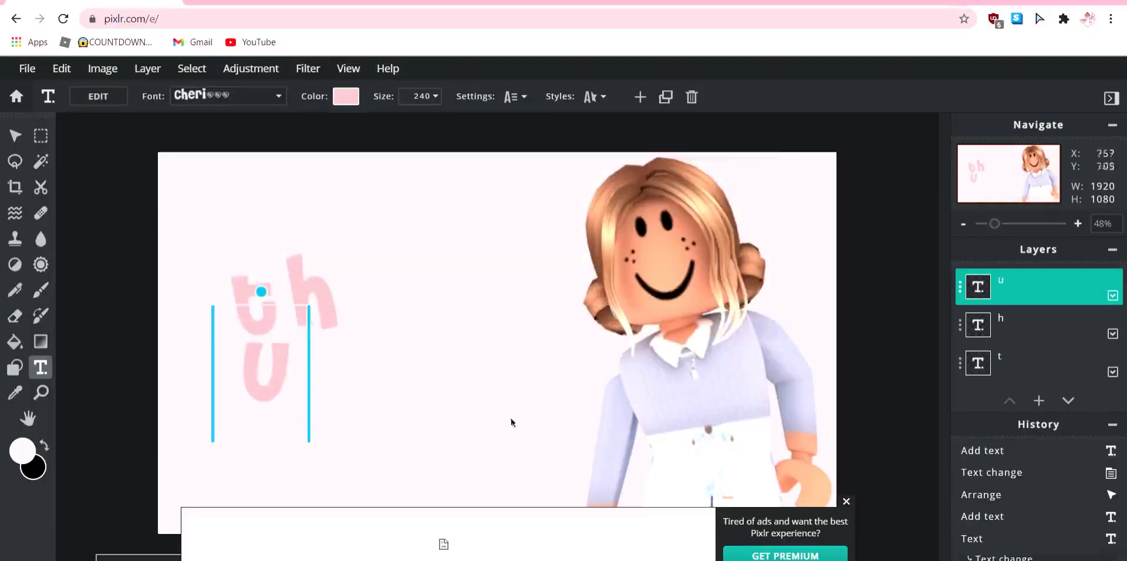
mouse_move(291, 391)
left_mouse_down()
mouse_move(384, 342)
mouse_move(376, 306)
left_mouse_up()
type("m")
mouse_move(502, 372)
left_mouse_down()
mouse_move(291, 370)
mouse_move(467, 294)
left_mouse_up()
left_click_drag(445, 211, 440, 206)
Step: Add a rotated 'b' letter layer after 'thum' to spell 'thumb'
left_click(661, 354)
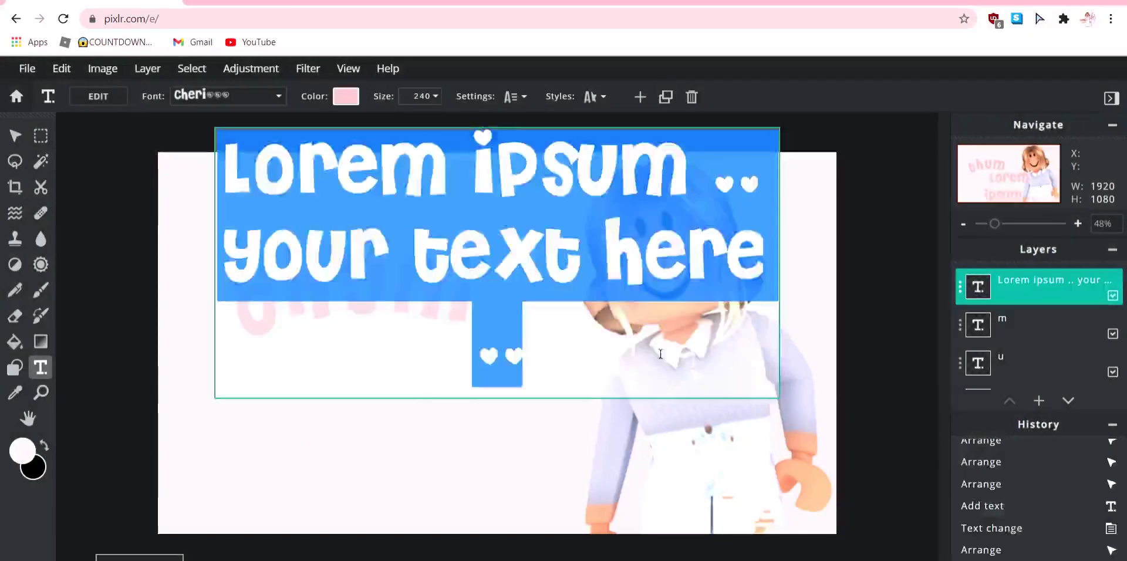
type("b")
left_click_drag(496, 292, 524, 297)
mouse_move(572, 404)
left_mouse_down()
mouse_move(320, 264)
mouse_move(555, 321)
left_mouse_up()
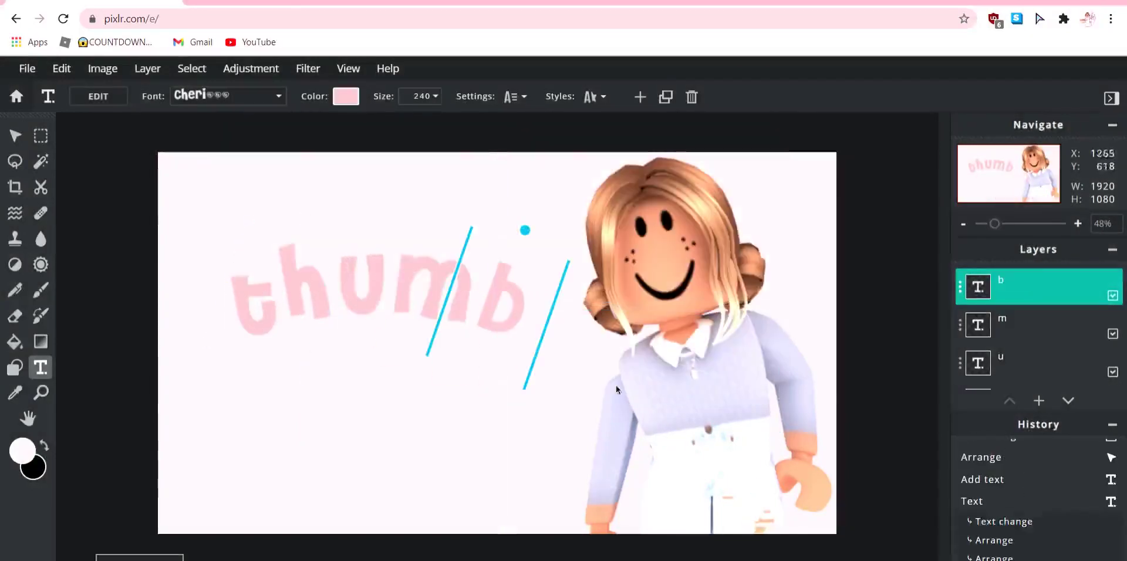
Step: Merge the letter layers together, then undo the merges with Ctrl+Z
left_click(961, 287)
left_click(863, 481)
left_click(961, 288)
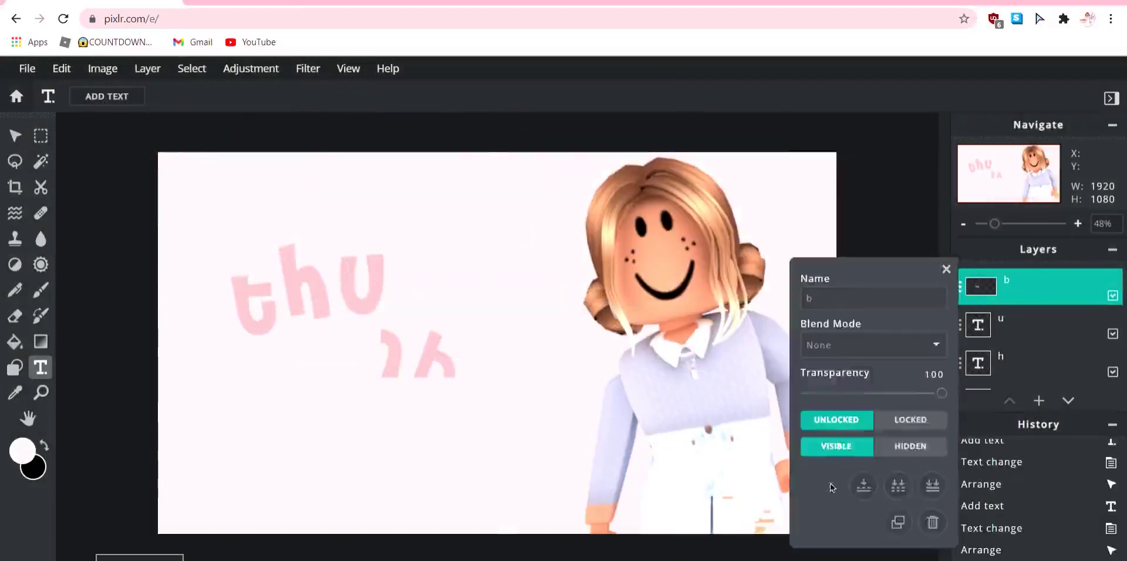
left_click(961, 287)
left_click(863, 482)
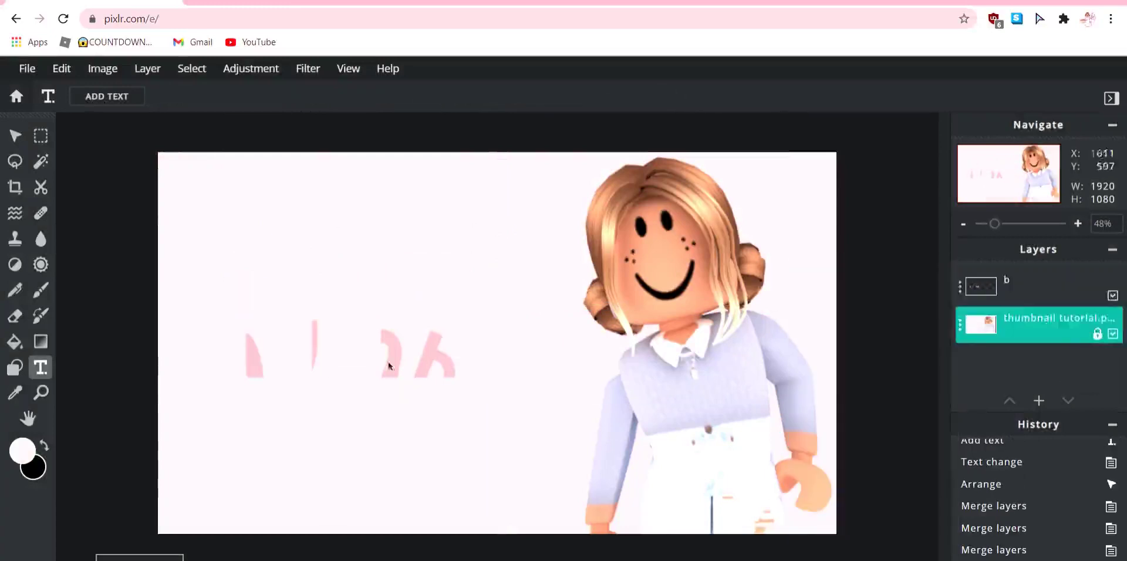
key("ctrl+z")
key("ctrl+z")
key("ctrl+z")
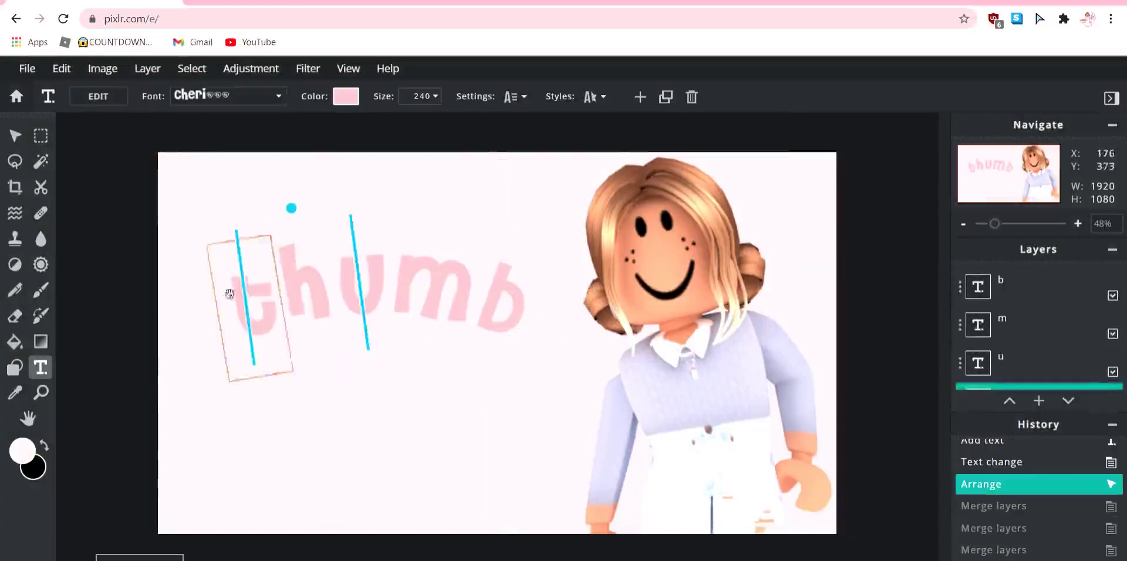
Step: Give the letter 't' a pink outline
left_click(595, 97)
left_click(759, 220)
left_click(756, 248)
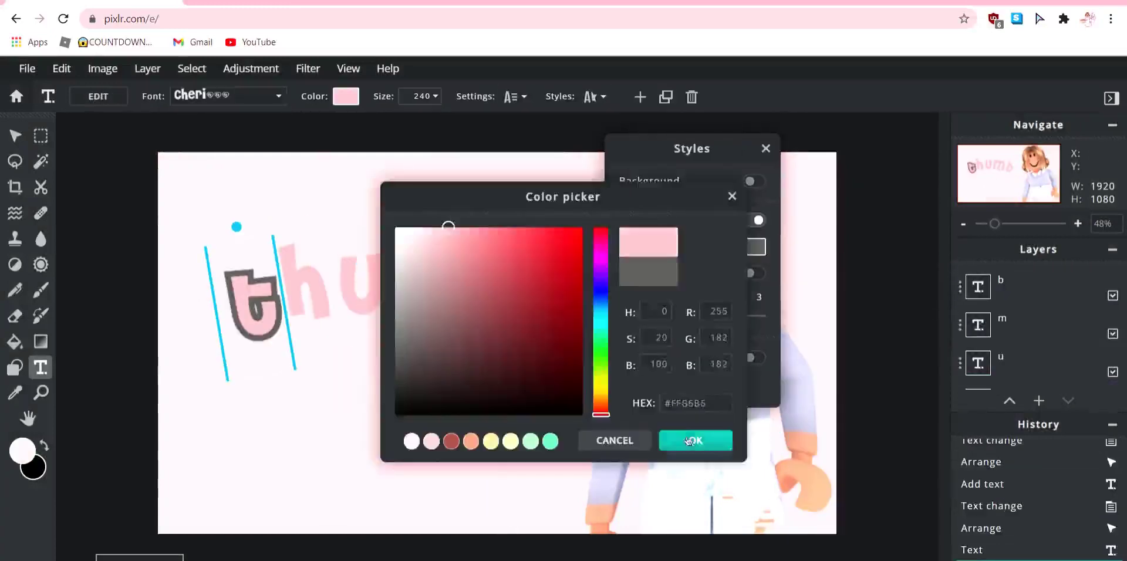
left_click(448, 228)
left_click(488, 228)
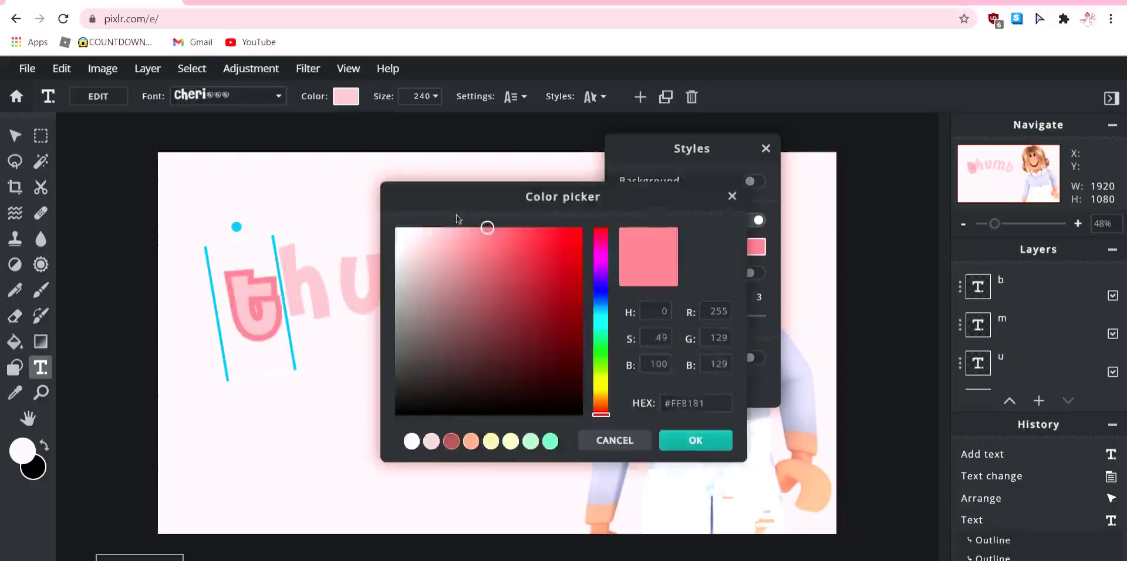
left_click(711, 442)
Step: Turn on an outline for the 'h' and look up the pink colour value used on the 't'
left_click(755, 357)
left_click(766, 148)
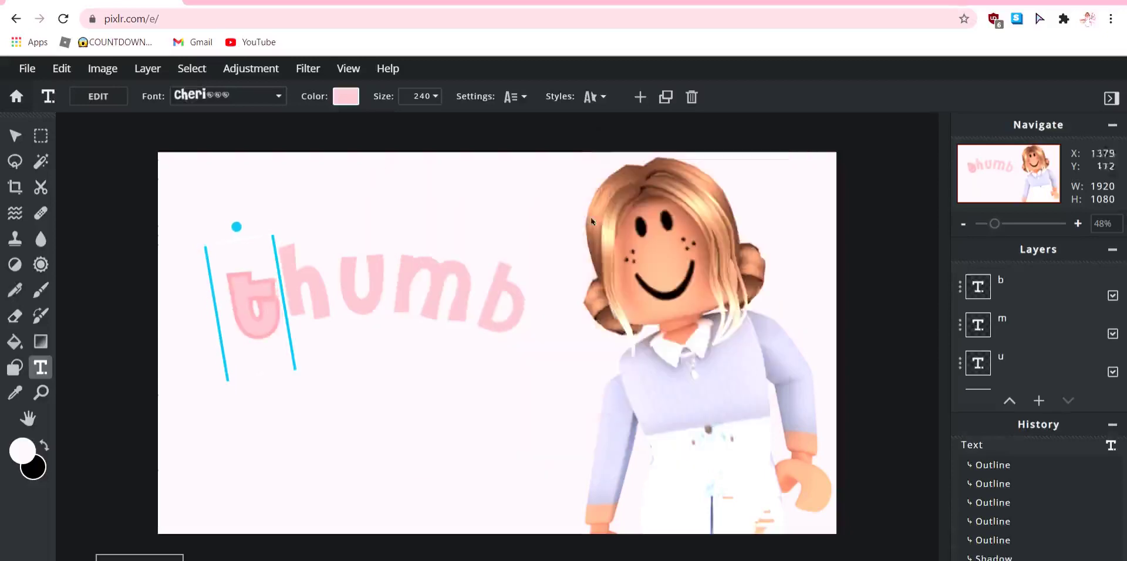
left_click(302, 282)
left_click(595, 97)
left_click(593, 202)
left_click(592, 229)
left_click(252, 293)
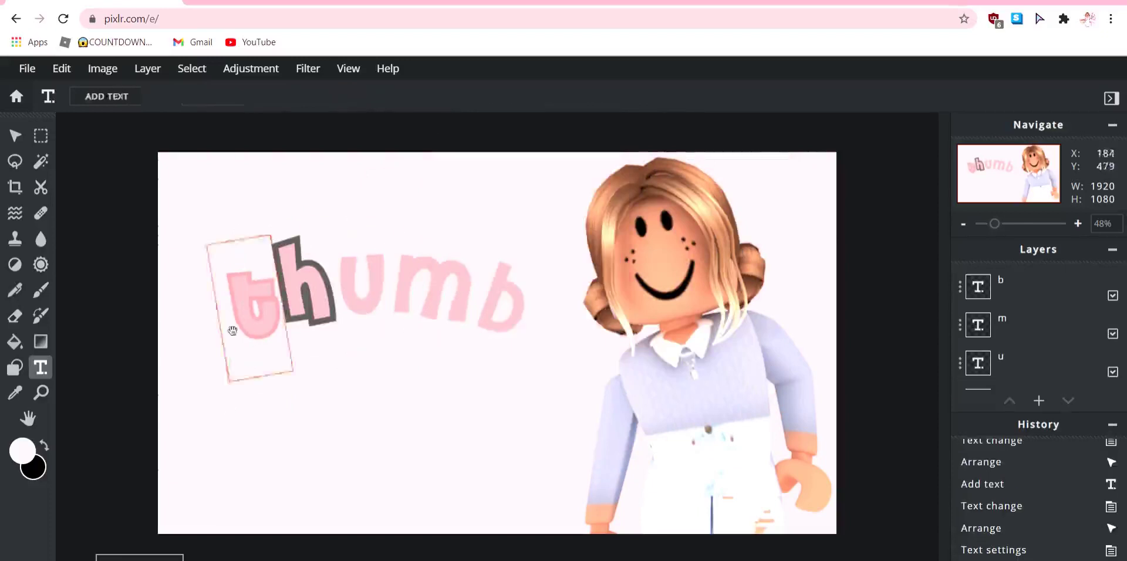
left_click(595, 97)
left_click(592, 229)
Step: Paste that pink colour into the 'h' outline colour
left_click(732, 196)
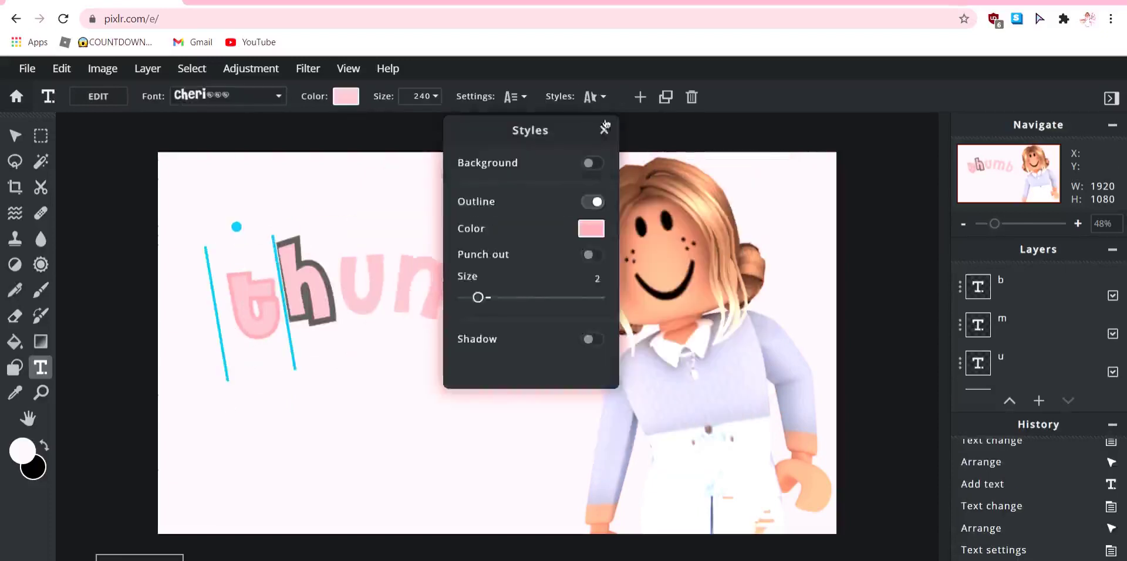
left_click(303, 282)
left_click(595, 97)
left_click(592, 228)
key("ctrl+v")
left_click(663, 435)
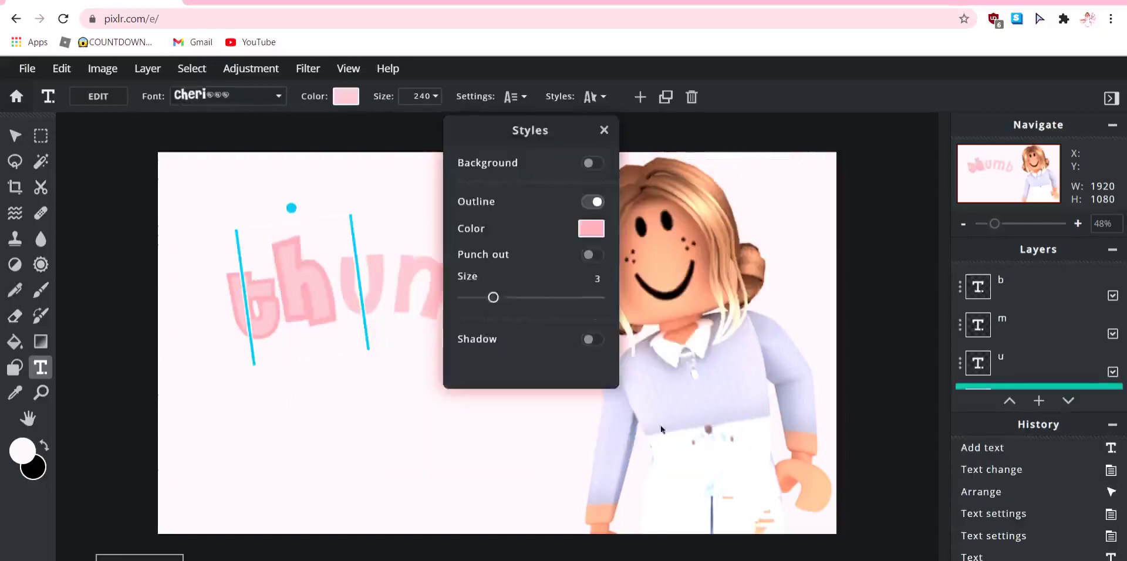
Step: Add pink outlines to the 'u' and 'm', and insert a new white placeholder text layer
left_click(359, 285)
left_click(595, 97)
left_click(593, 202)
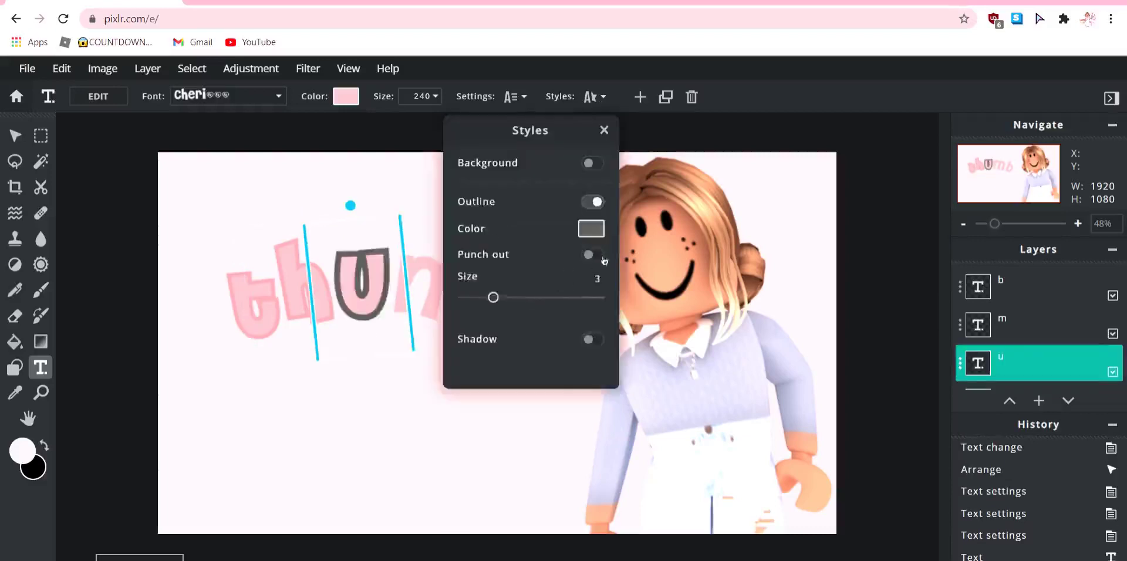
left_click(591, 229)
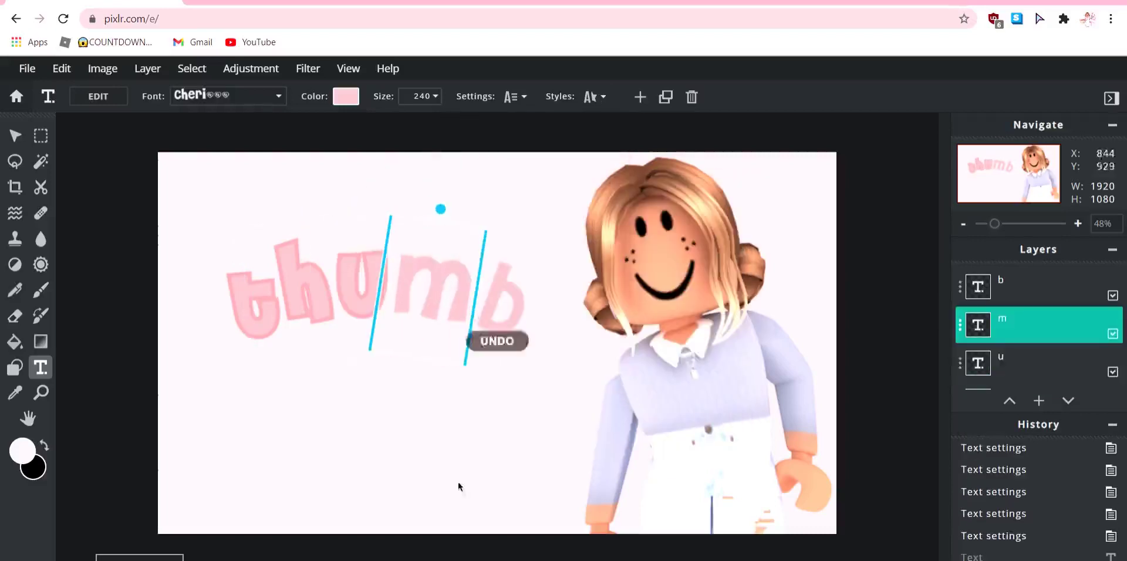
left_click(595, 97)
left_click(587, 202)
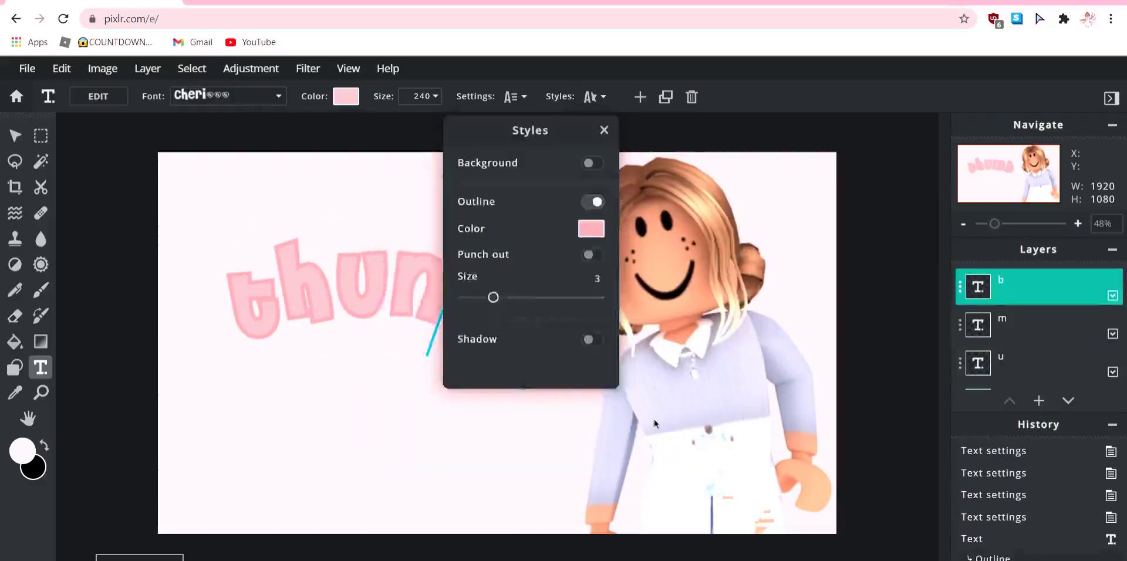
left_click(433, 210)
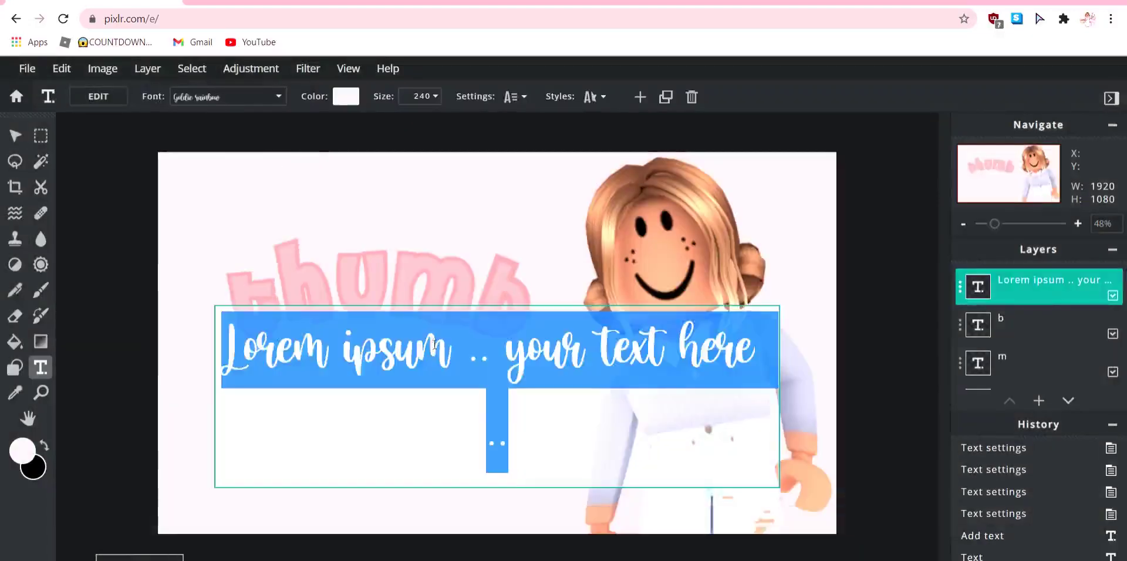
Step: Replace the placeholder with 'nail' at size 433 and place it below 'thumb'
key("BackSpace")
type("nail")
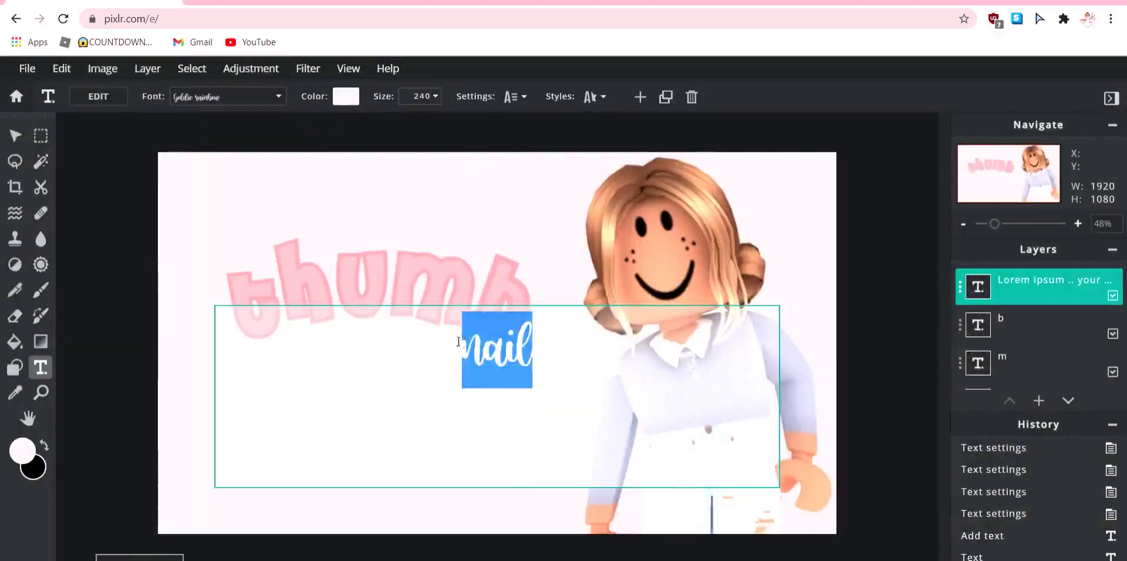
left_click(346, 96)
left_click(306, 103)
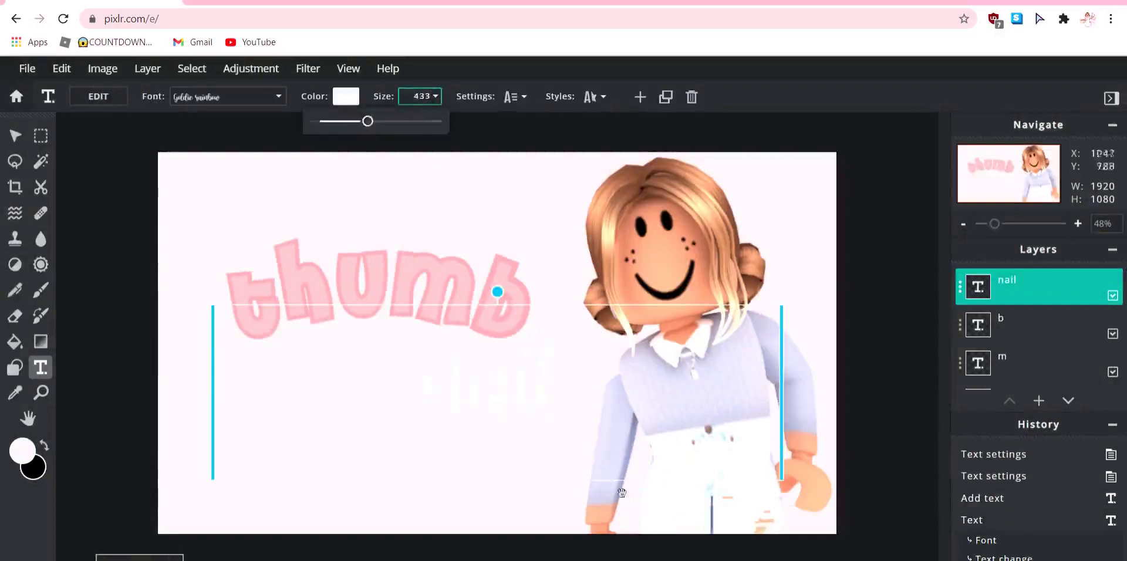
left_click_drag(622, 492, 452, 378)
mouse_move(1034, 288)
left_mouse_down()
mouse_move(1066, 389)
mouse_move(1029, 288)
left_mouse_up()
Step: Add a 'How to....' text layer above 'thumb' and turn on its shadow
left_click(217, 135)
key("ctrl+a")
key("BackSpace")
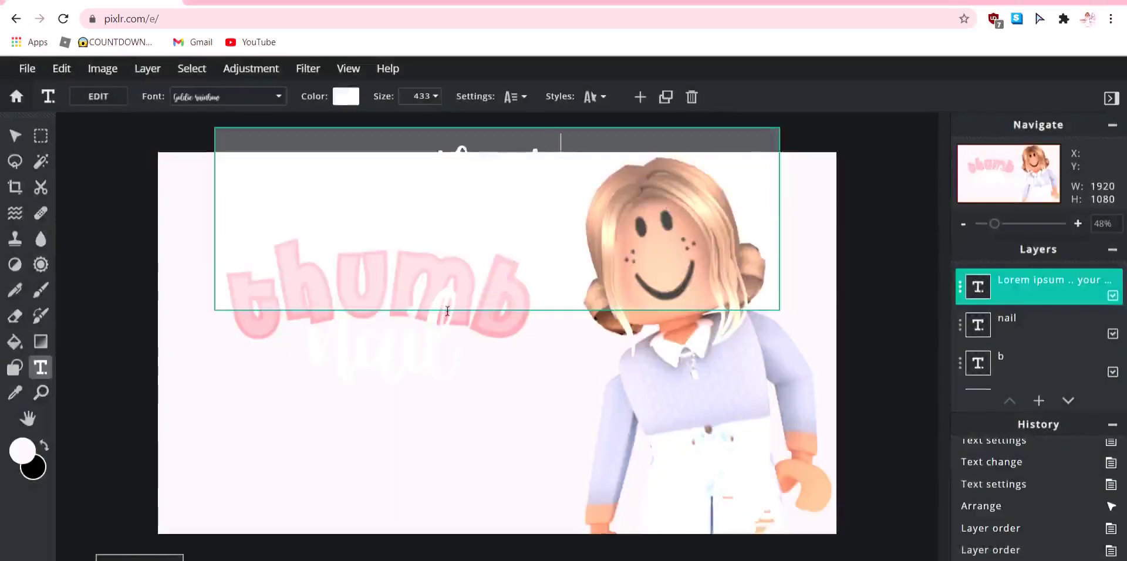
type("How to....")
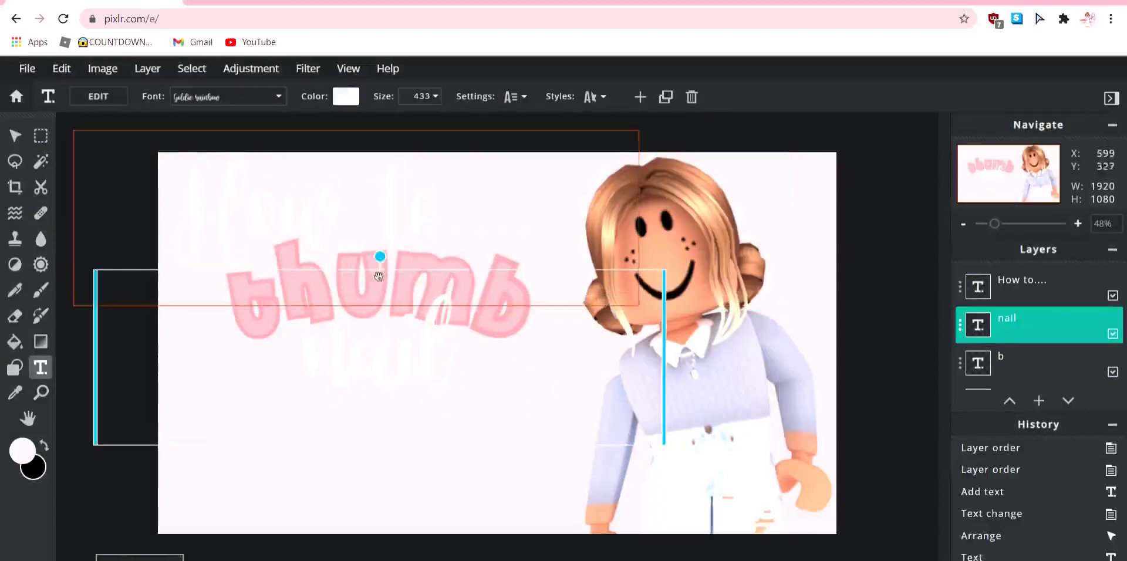
left_click_drag(440, 232, 433, 244)
left_click(595, 97)
left_click(792, 307)
Step: Give 'nail' a pink drop shadow blurred to 32 for a soft glow
left_click(455, 194)
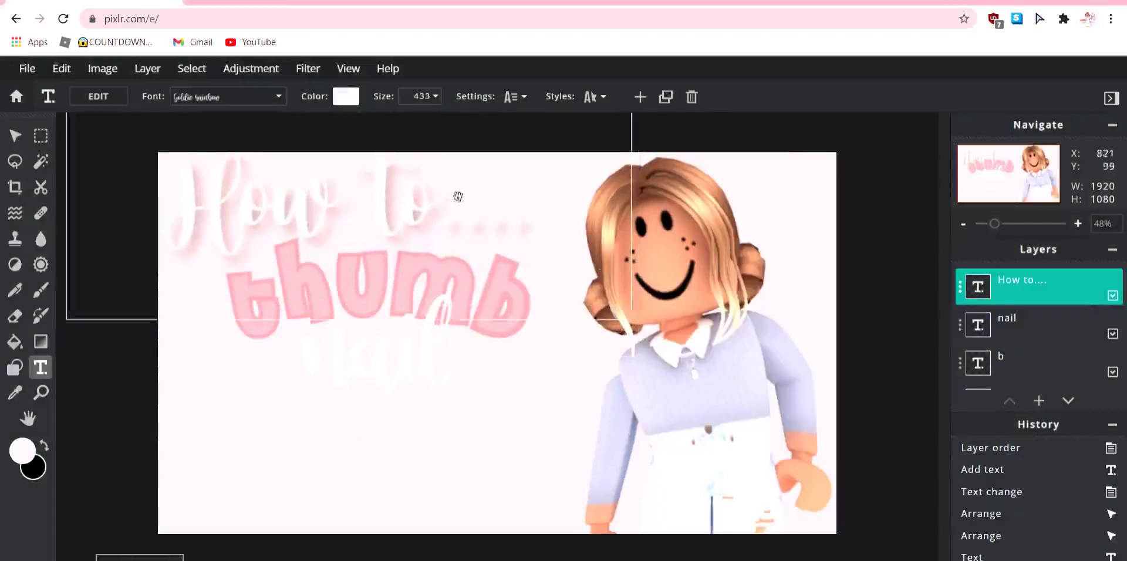
left_click(376, 347)
left_click(595, 96)
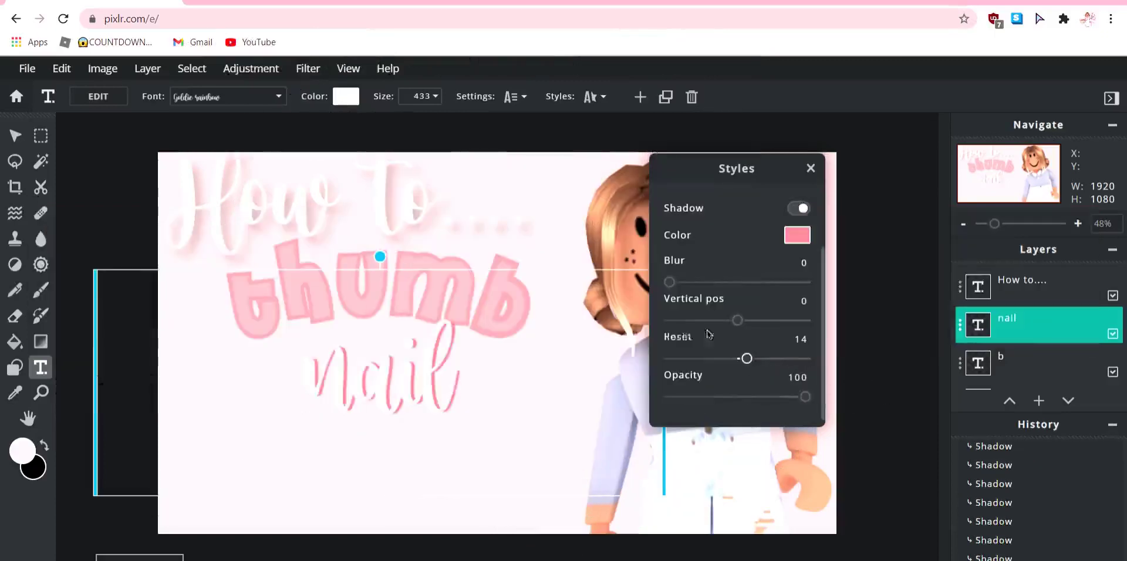
left_click_drag(669, 282, 839, 301)
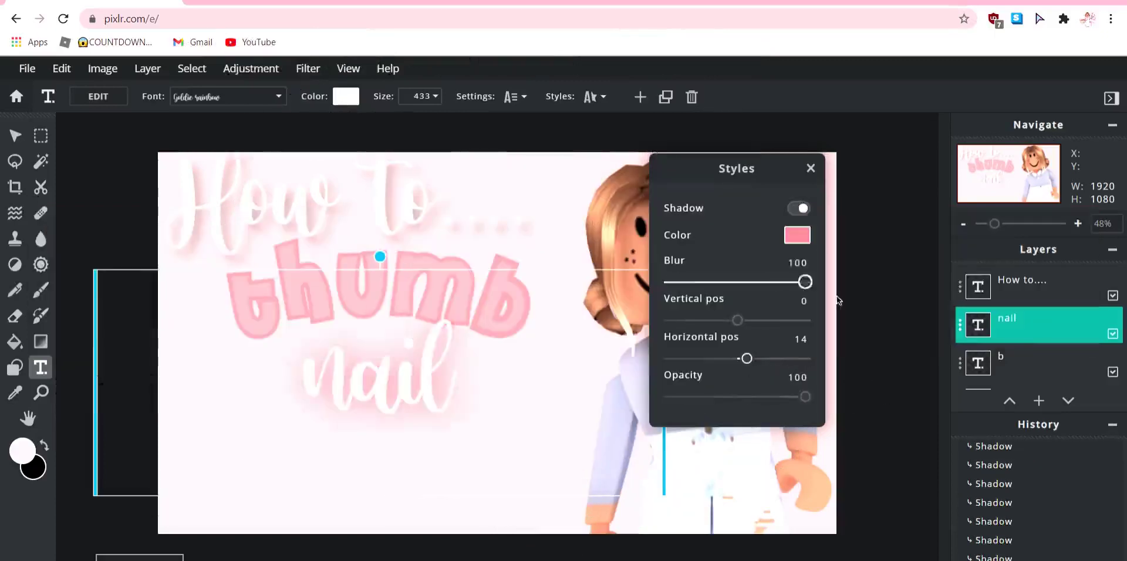
left_click(811, 170)
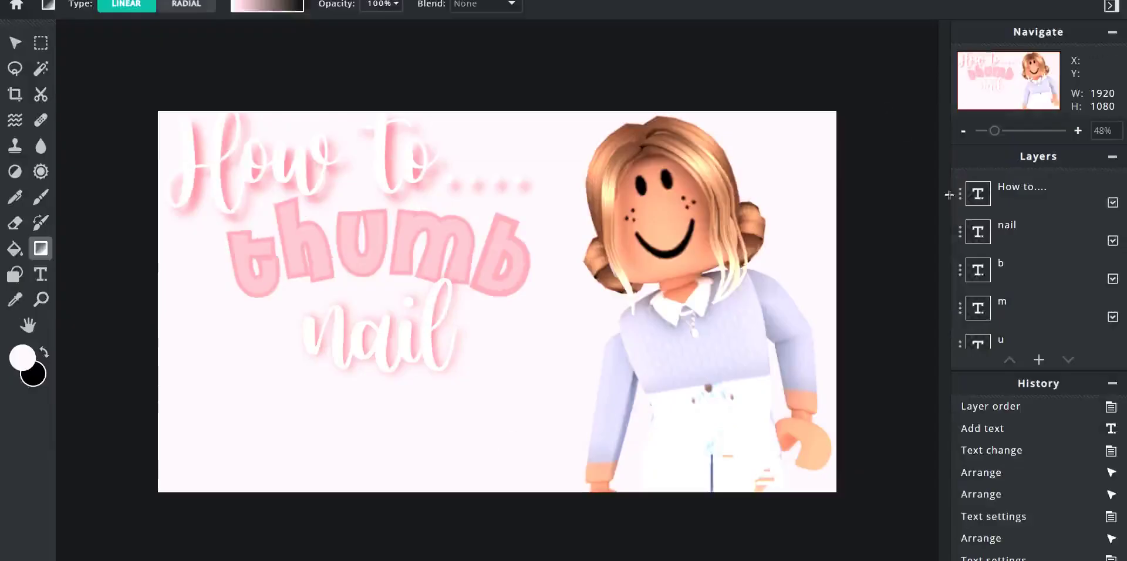
Step: Change the top line to 'How to make' and enlarge it to size 367
left_click(950, 195)
left_click(516, 284)
left_click(440, 144)
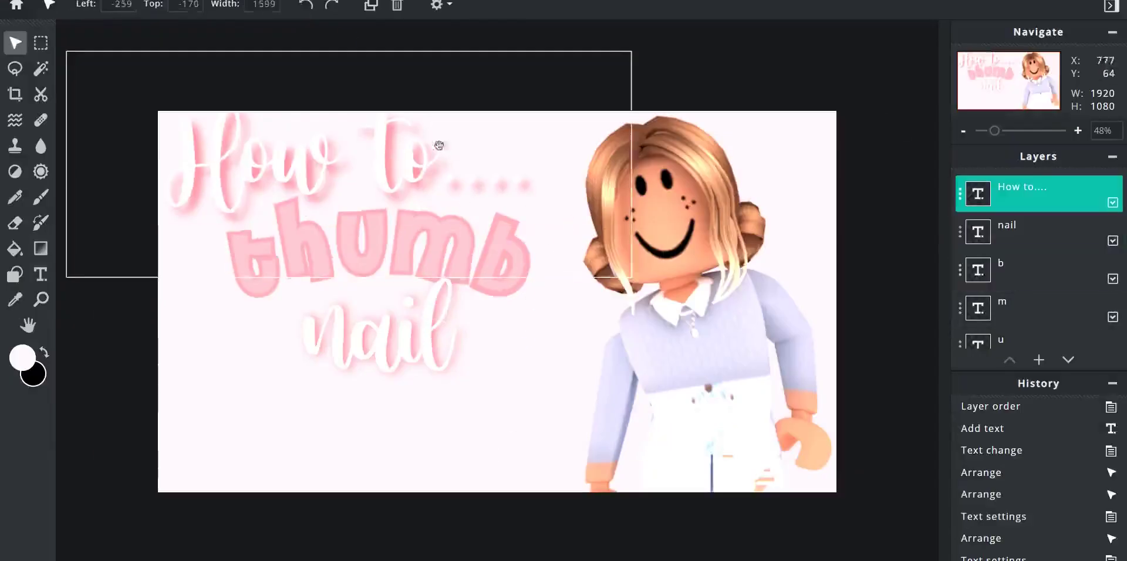
double_click(350, 146)
type("How to make")
left_click(435, 4)
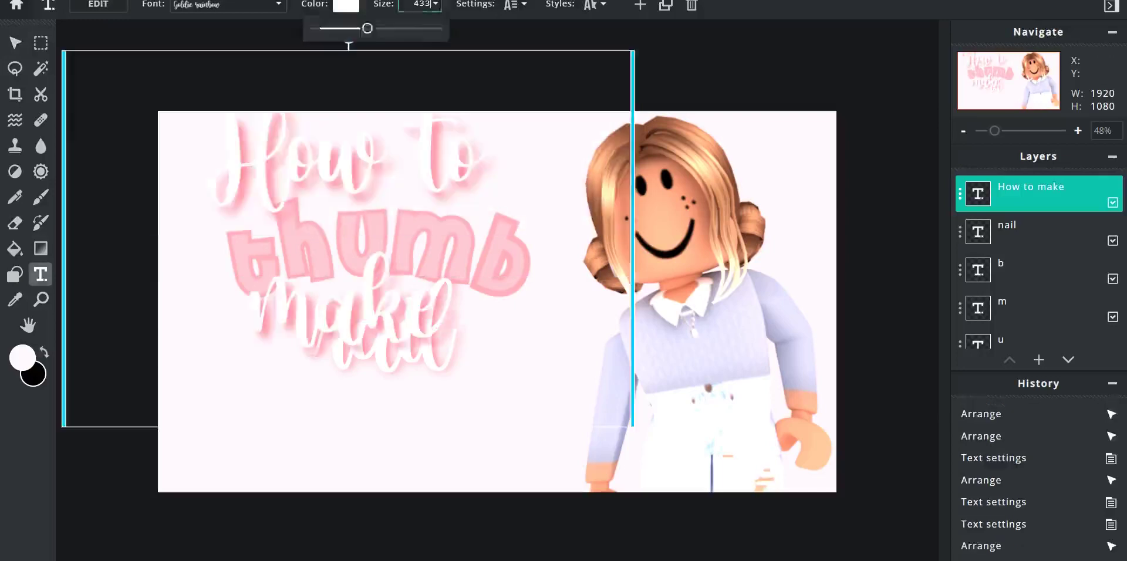
mouse_move(364, 32)
left_mouse_down()
mouse_move(328, 32)
mouse_move(398, 29)
left_mouse_up()
left_click(435, 4)
Step: Edit the lower word to 'nails' and deselect the text layers
left_click(981, 244)
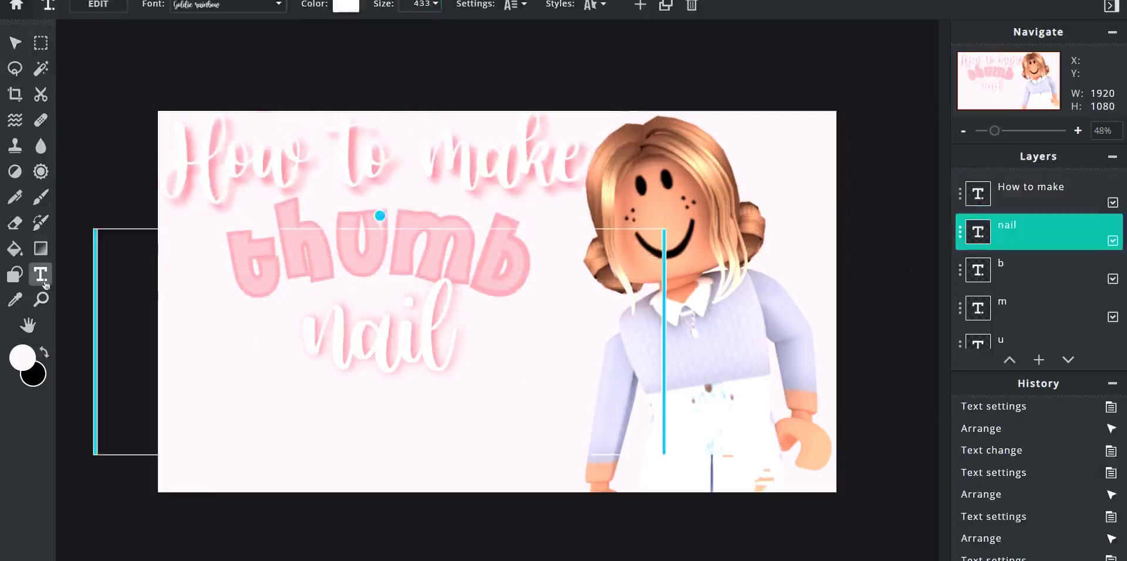
double_click(381, 329)
type("nails")
left_click(543, 159)
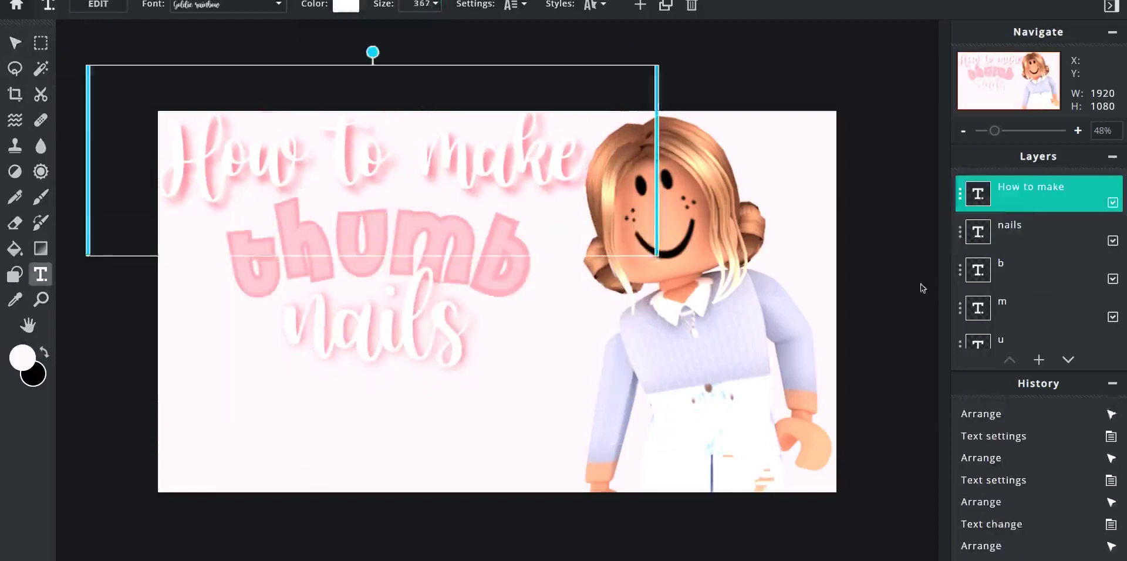
left_click(376, 334)
left_click(408, 315)
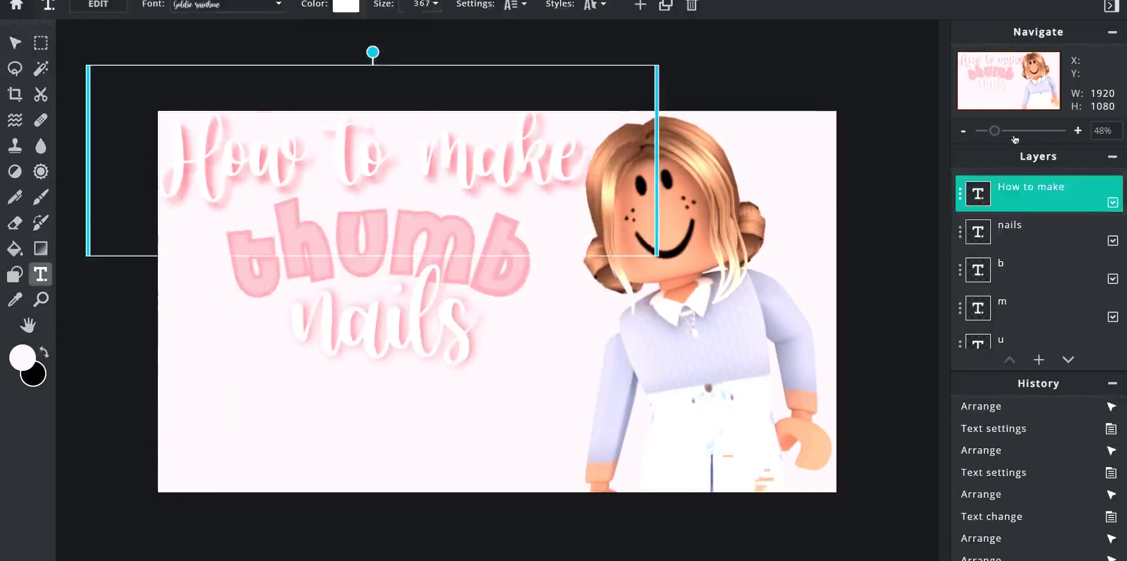
left_click(830, 315)
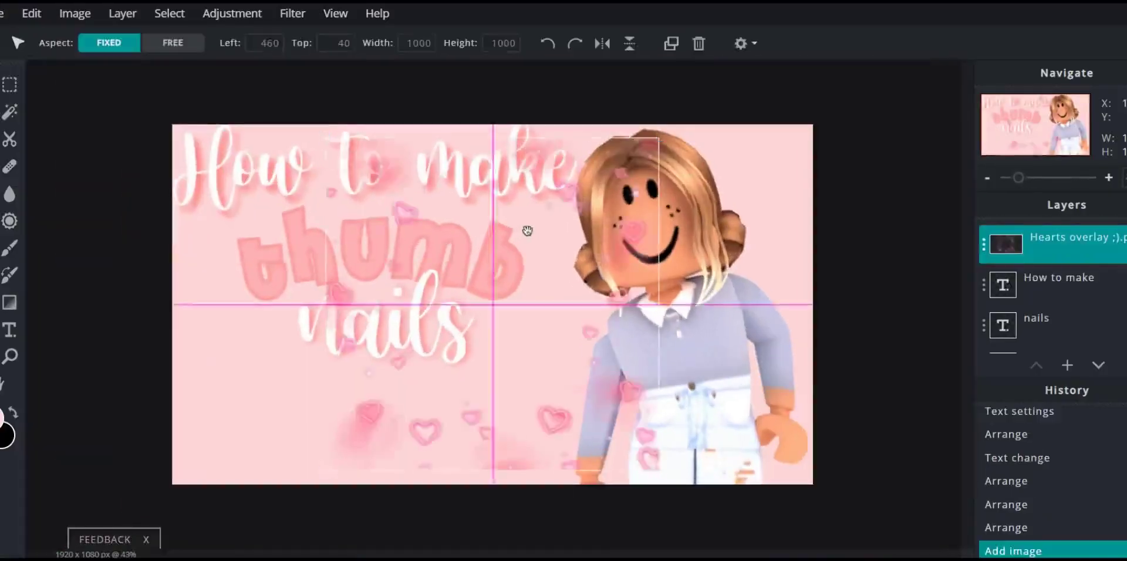
Step: Enlarge the hearts overlay to cover the canvas and start a Color lookup adjustment on it
left_click_drag(528, 230, 747, 374)
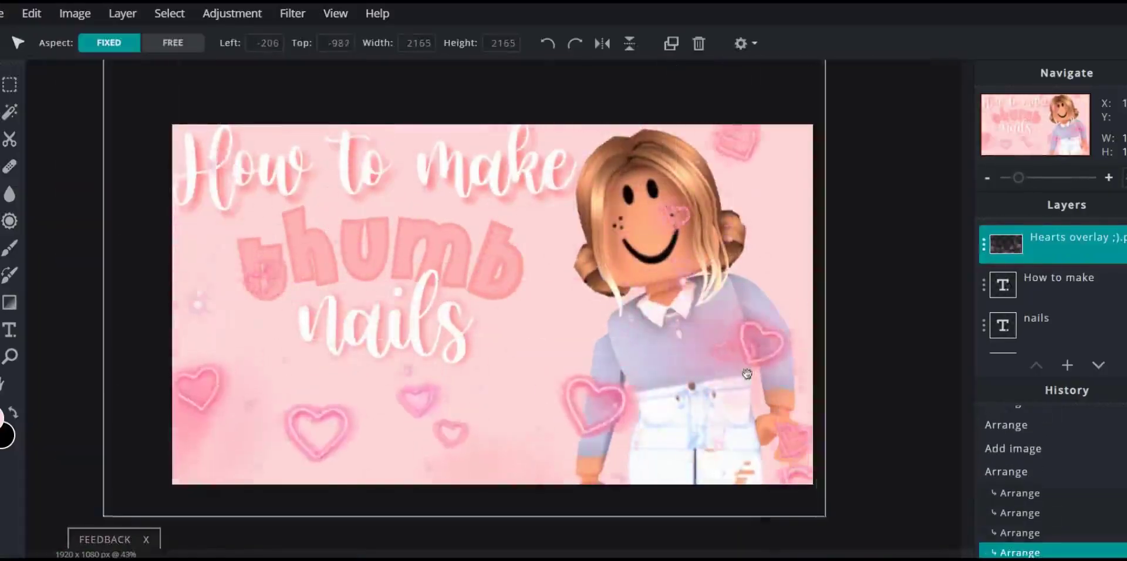
left_click(257, 12)
left_click(247, 123)
left_click_drag(564, 100, 855, 101)
left_click(978, 192)
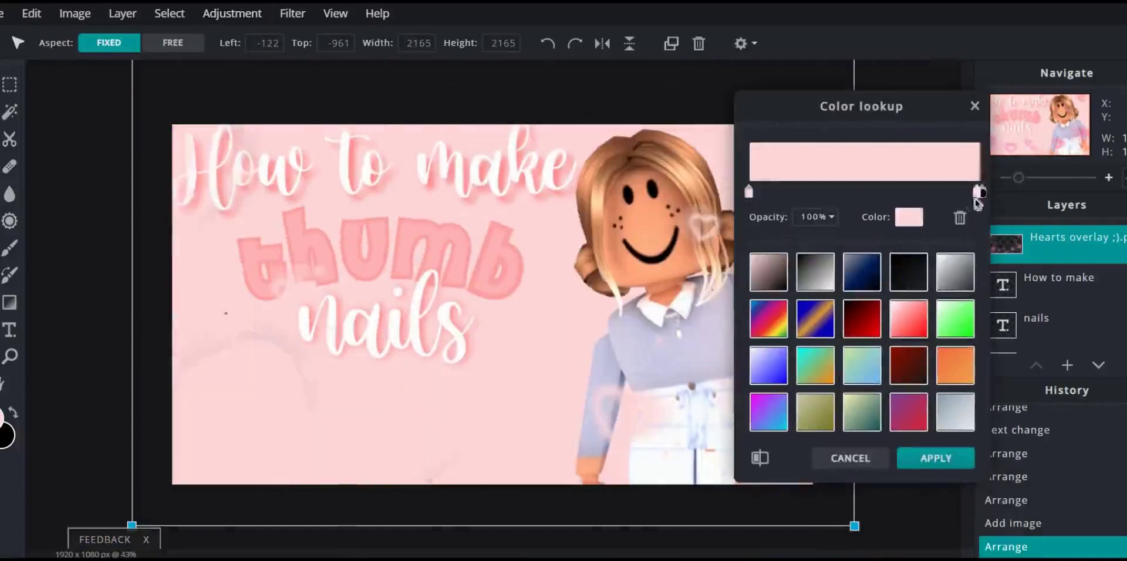
left_click_drag(977, 192, 986, 193)
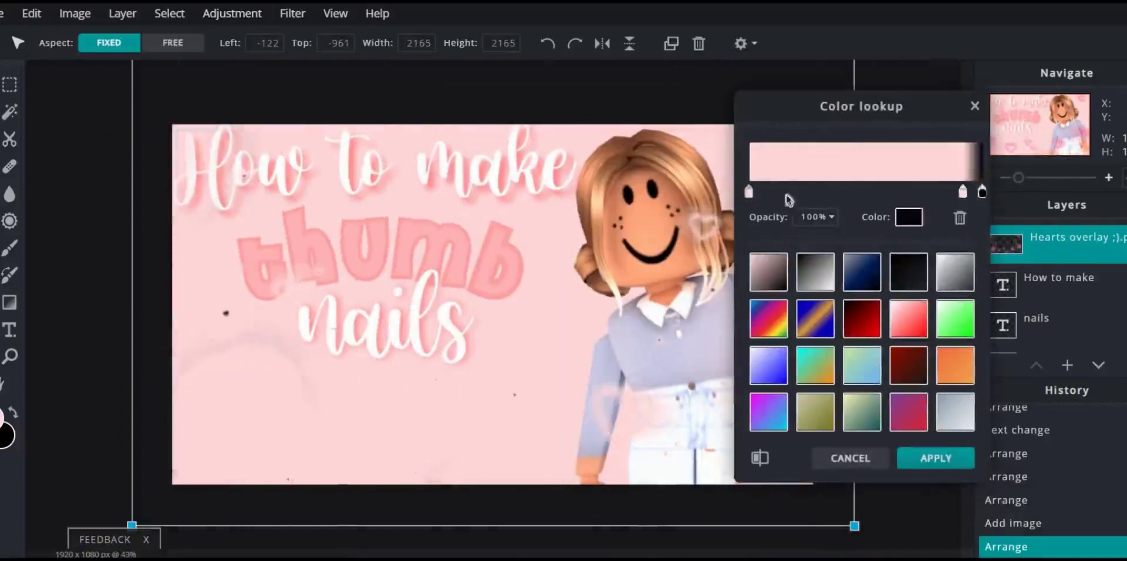
Step: Build the lookup gradient from pale pink and salmon colour stops and apply it
left_click(786, 193)
left_click(966, 192)
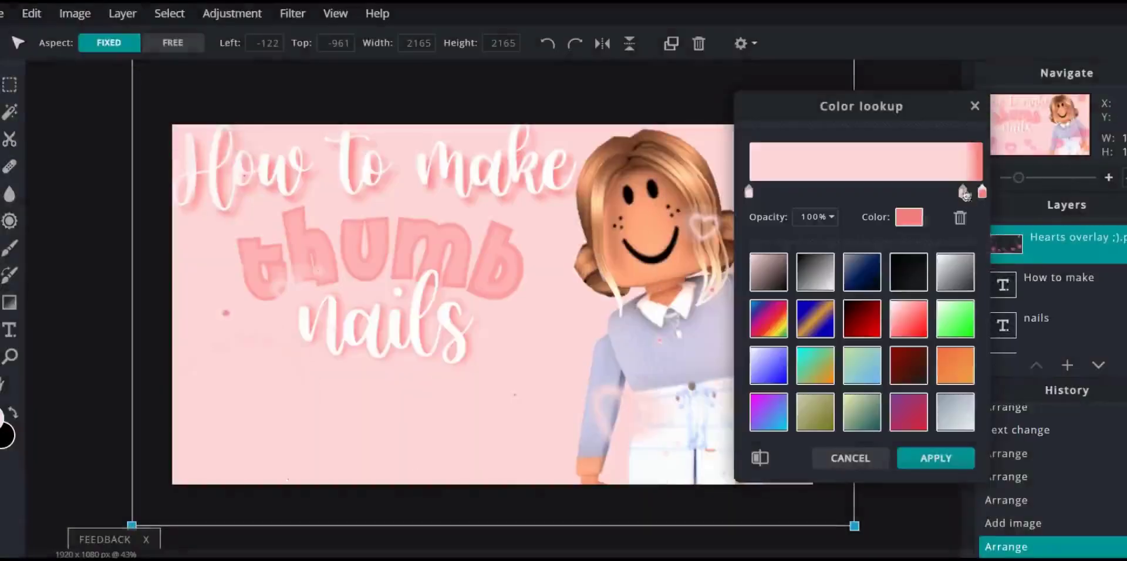
left_click(743, 194)
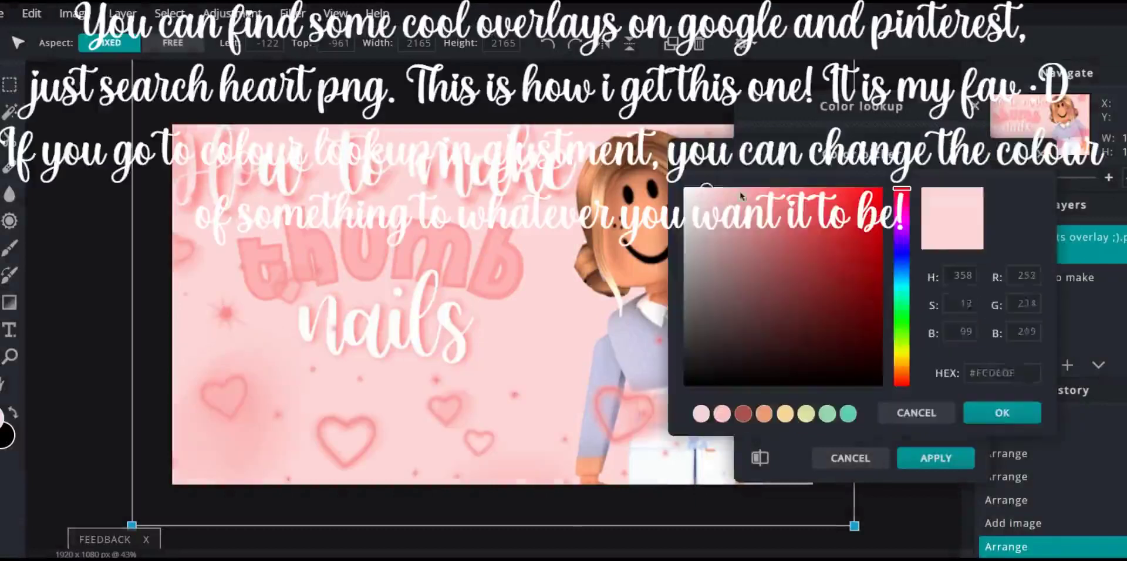
left_click(1016, 422)
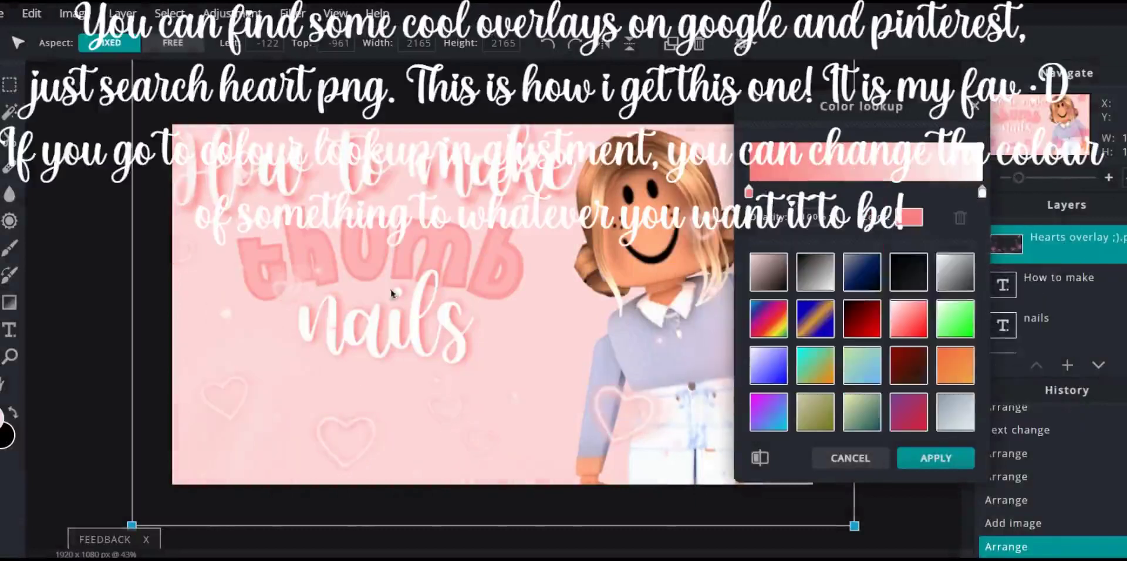
left_click(883, 192)
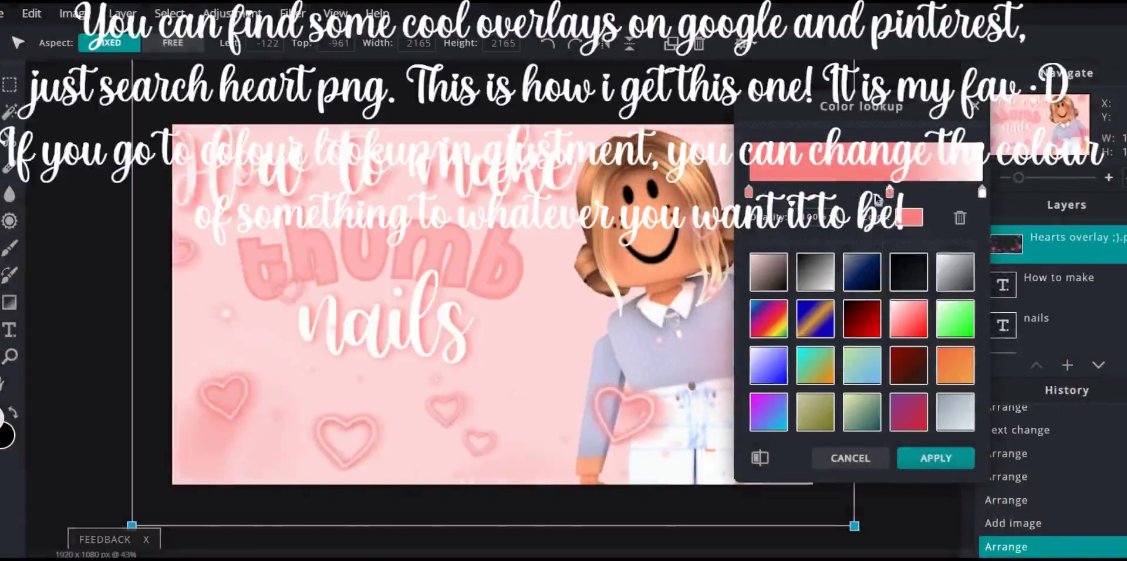
left_click(923, 192)
left_click(929, 459)
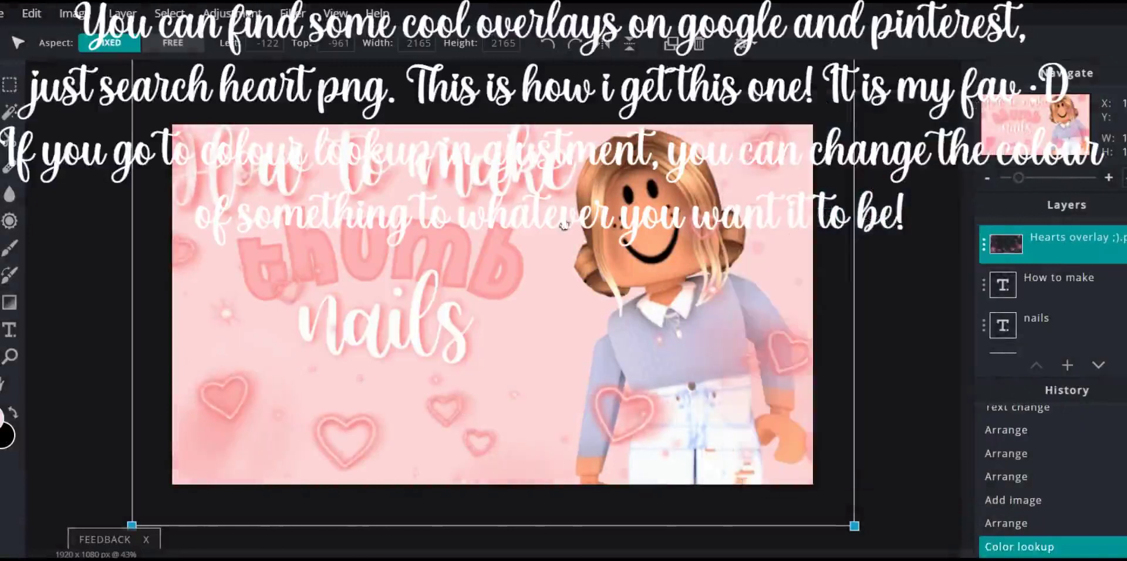
Step: Position the speech bubble and delete its white background with the magic wand
left_click_drag(531, 301, 507, 315)
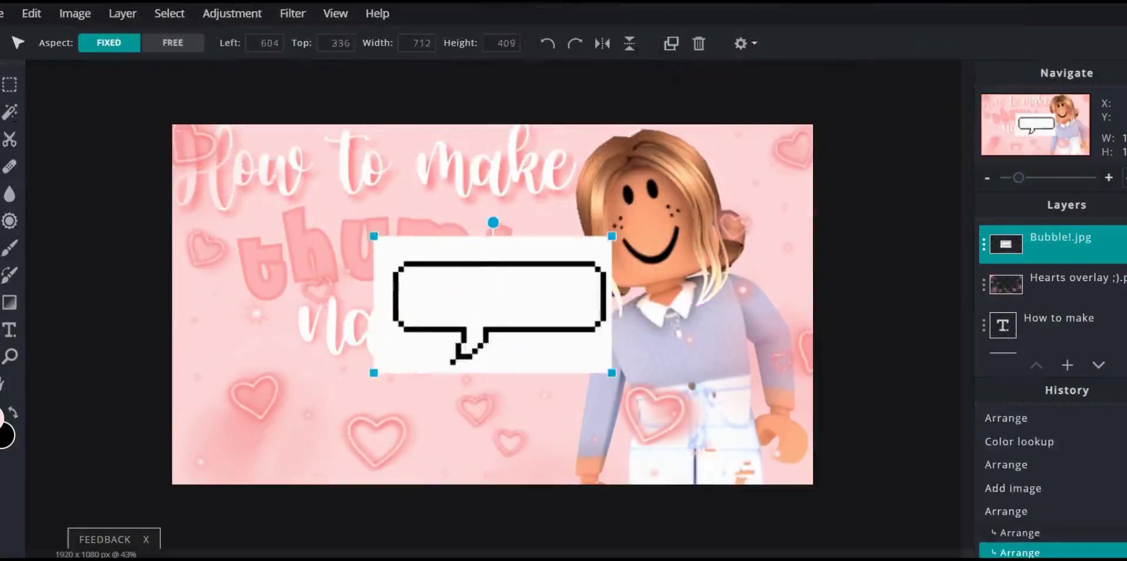
key("w")
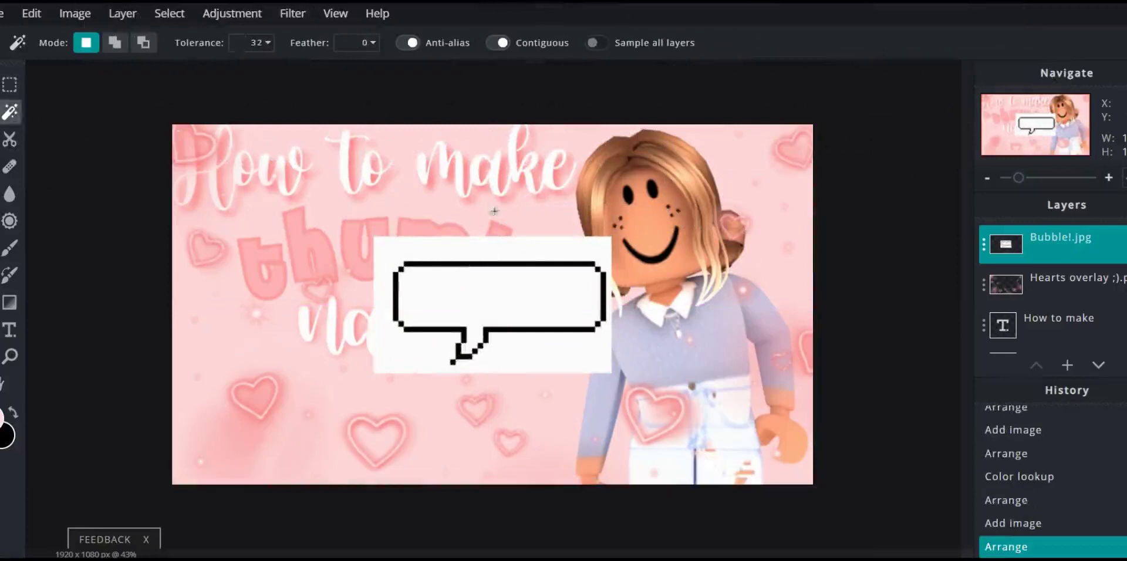
key("BackSpace")
left_click(439, 271)
right_click(502, 307)
left_click(534, 367)
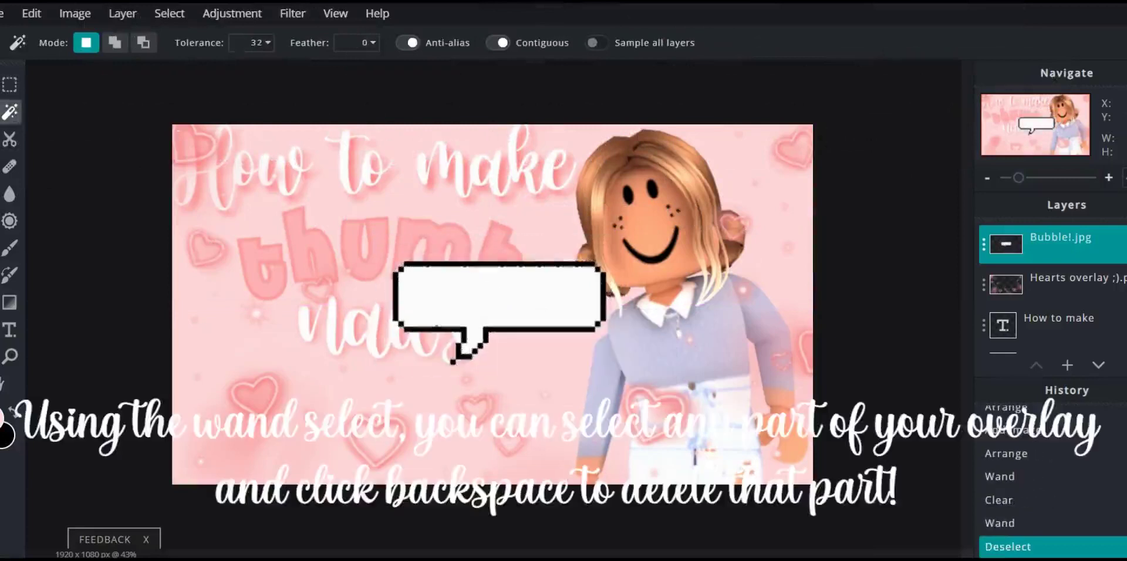
key("v")
Step: Recolour the bubble pink with a light pink and white Color lookup gradient
left_click(232, 13)
left_click(241, 171)
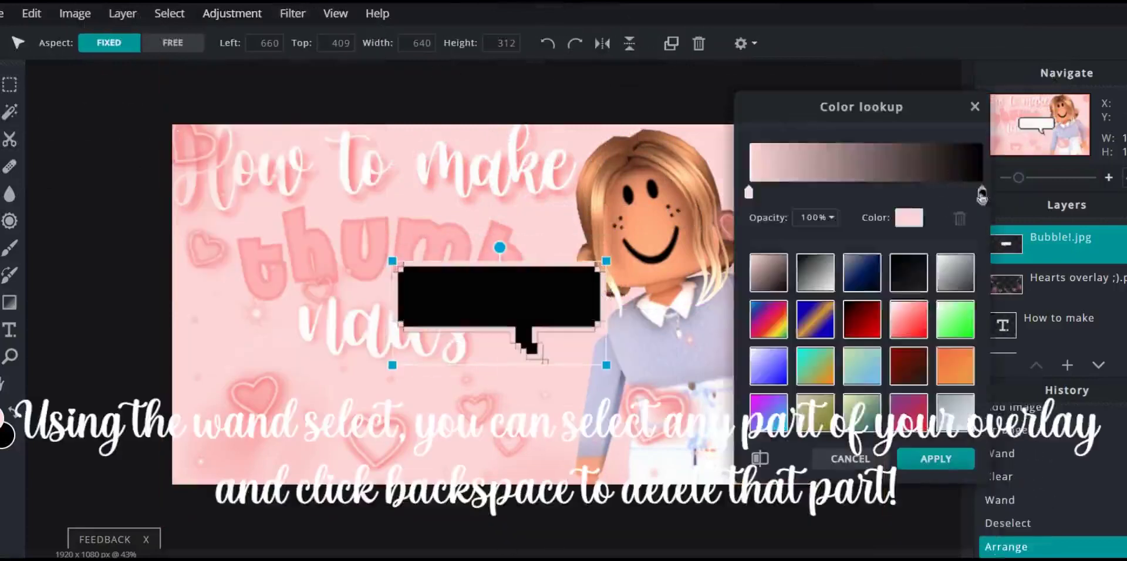
left_click(910, 218)
left_click(749, 200)
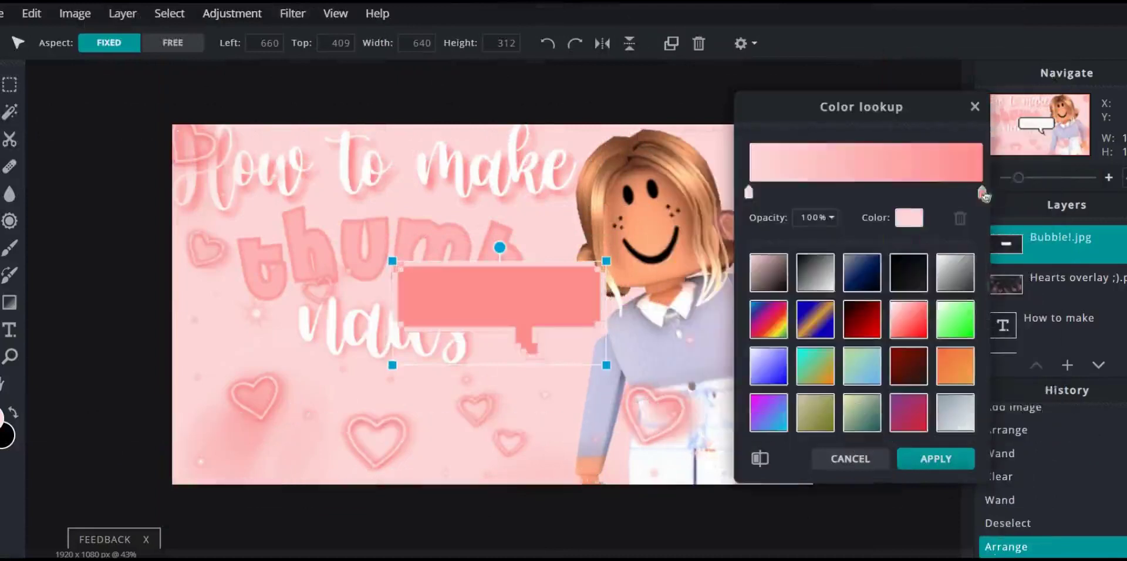
mouse_move(749, 192)
left_mouse_down()
mouse_move(788, 193)
mouse_move(748, 193)
left_mouse_up()
left_click(749, 192)
left_click(1021, 409)
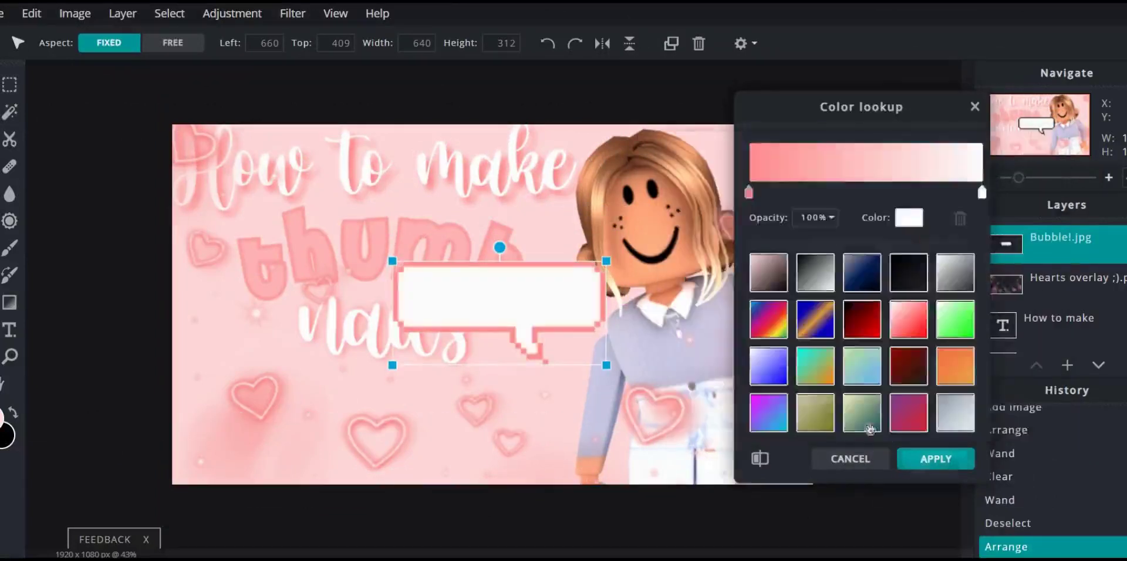
left_click(936, 458)
Step: Move and tilt the bubble, then remove the speech bubble layer
mouse_move(584, 267)
left_mouse_down()
mouse_move(699, 300)
mouse_move(699, 177)
left_mouse_up()
left_click(699, 43)
key("ctrl+v")
Step: Shrink, slightly rotate and place the Blender logo below nails on the left
left_click_drag(665, 147, 447, 344)
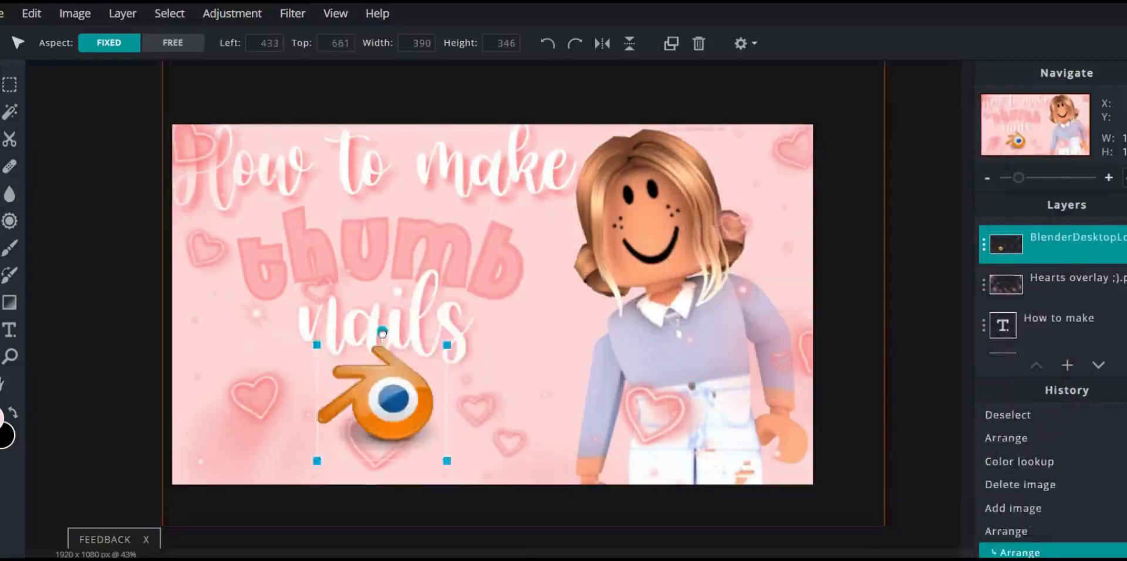
left_click_drag(382, 333, 365, 332)
left_click_drag(382, 402, 240, 334)
left_click_drag(176, 306, 163, 301)
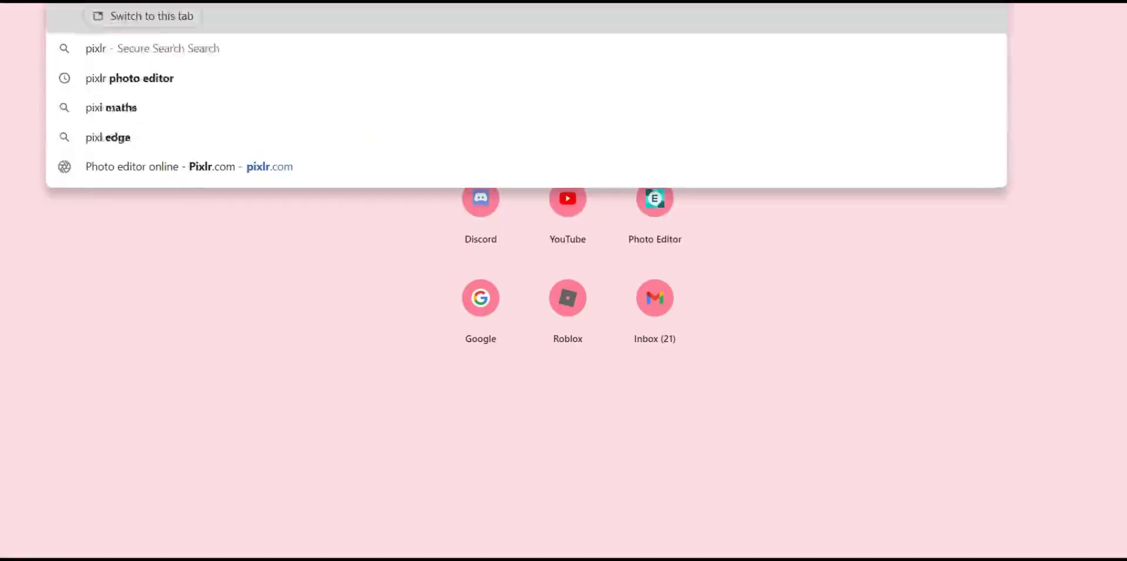
Step: Search images for 'pixlr e logo png' from the search suggestions
type("e logo")
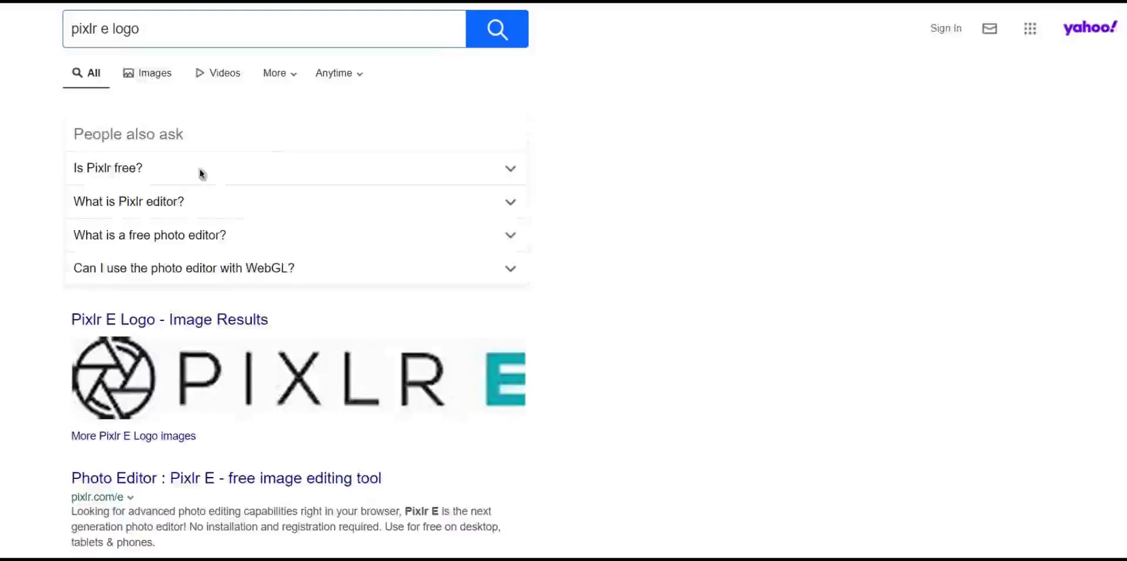
scroll(333, 234, "down", 5)
scroll(334, 234, "down", 5)
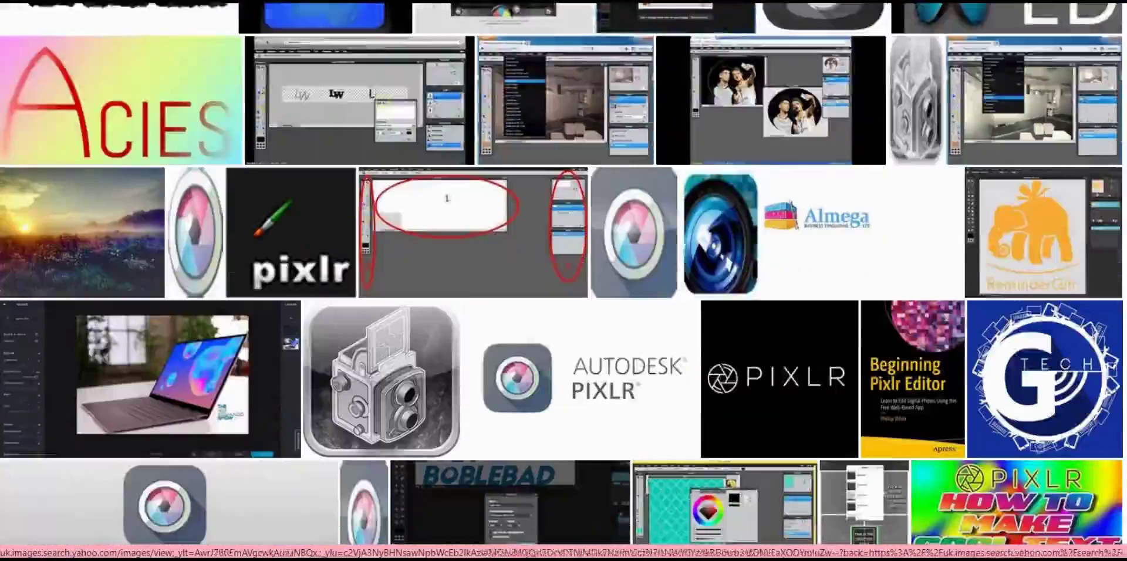
scroll(333, 234, "up", 5)
scroll(334, 234, "up", 10)
left_click(153, 28)
left_click(153, 59)
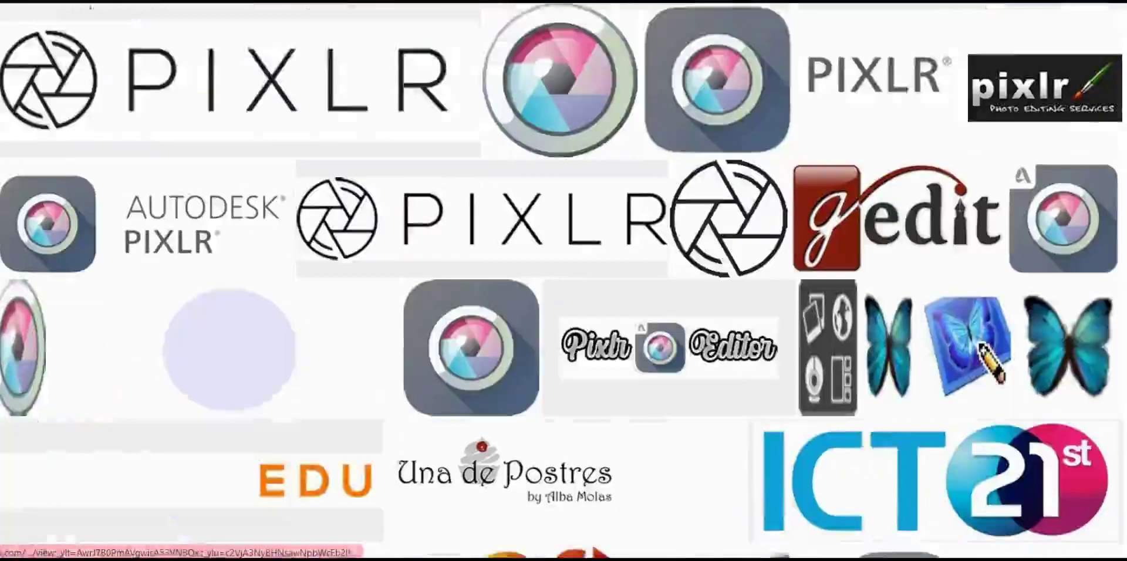
Step: Return to Google's homepage and search for 'pixlr editor logo'
scroll(23, 51, "down", 2)
scroll(23, 51, "down", 5)
scroll(24, 51, "up", 10)
type("google")
key("Return")
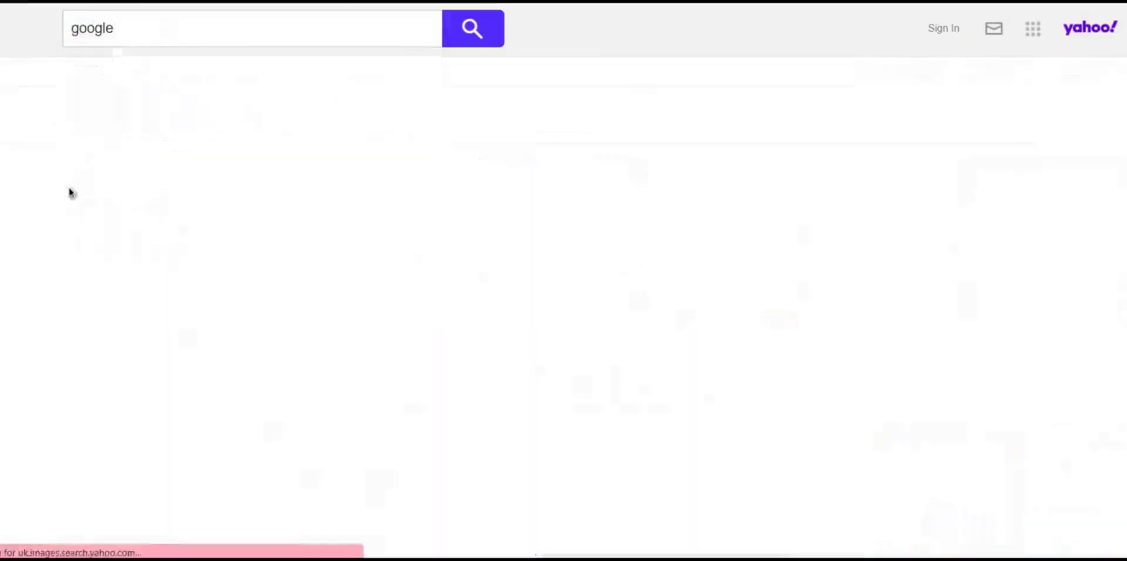
left_click(430, 241)
type("pixl")
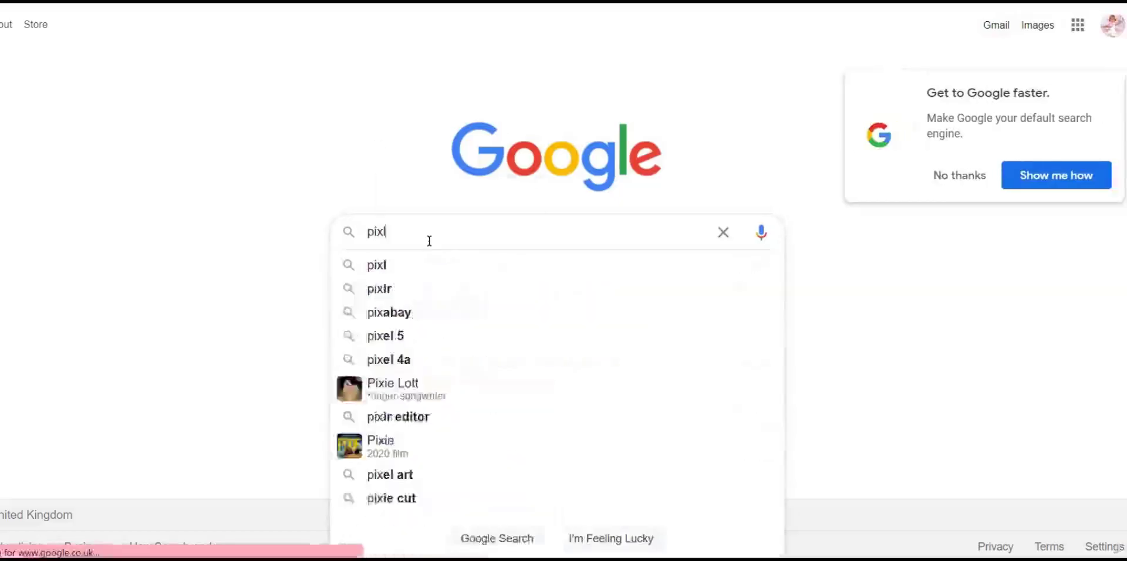
type("r editor logo")
key("Return")
Step: Browse the image results, previewing Pixlr logos and bringing up save options for one
left_click(201, 78)
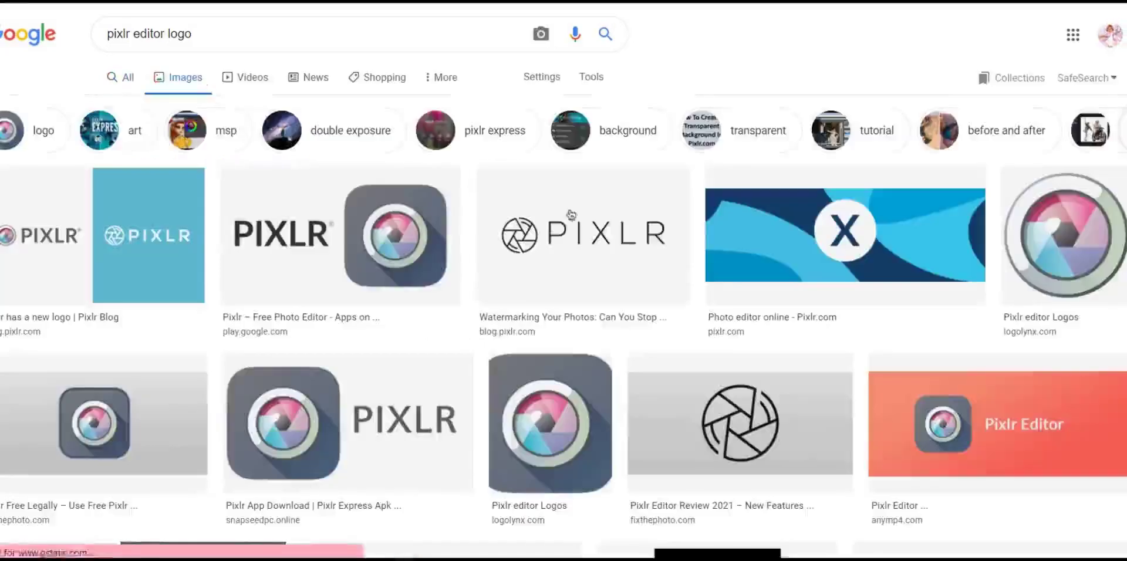
left_click(822, 194)
scroll(921, 343, "down", 5)
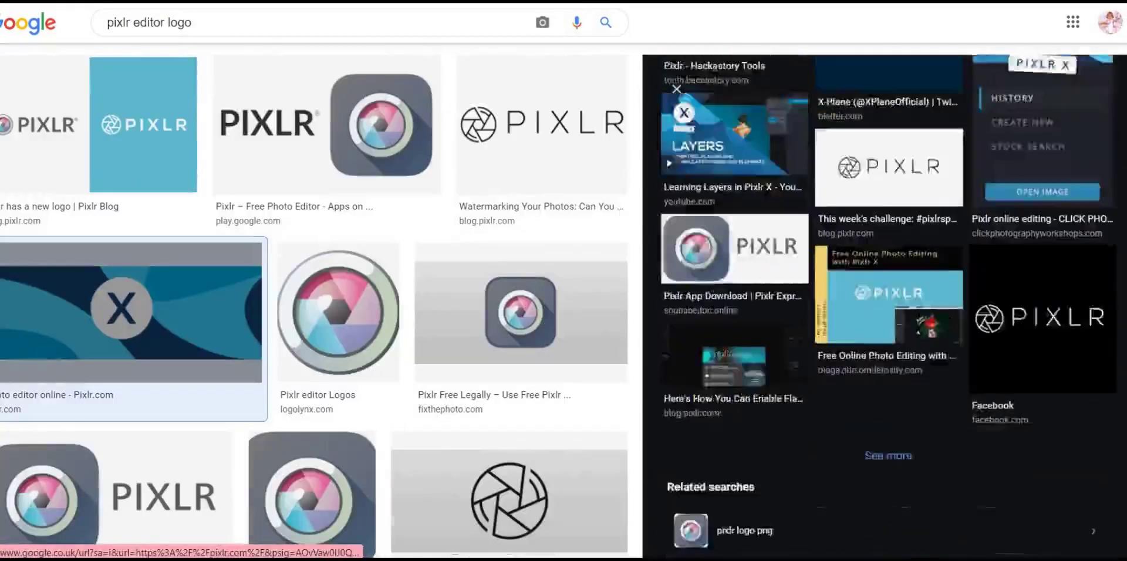
left_click(921, 347)
scroll(927, 434, "down", 5)
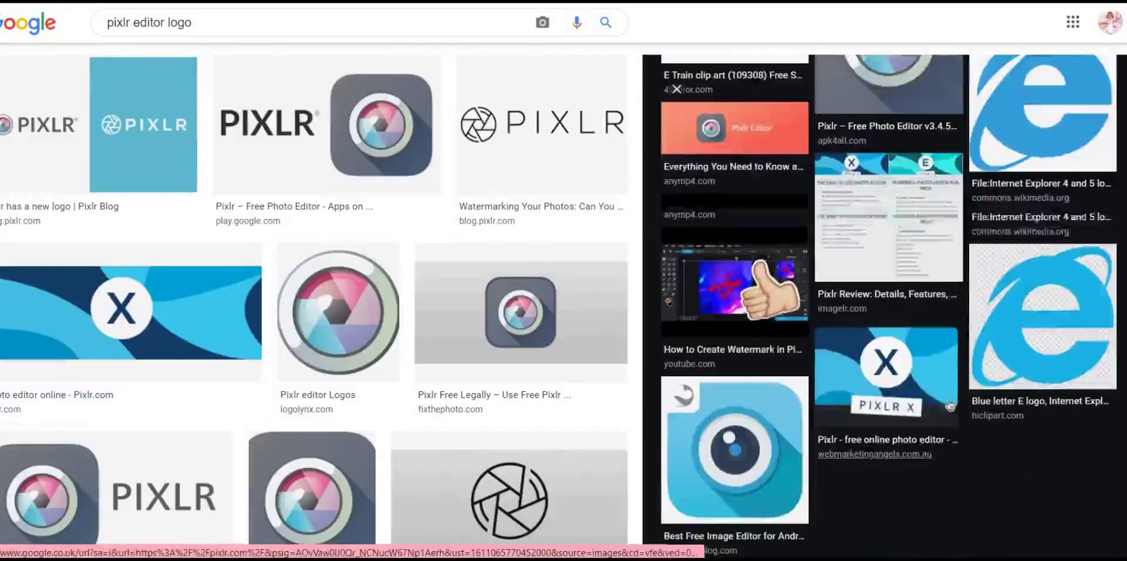
left_click(925, 411)
right_click(853, 246)
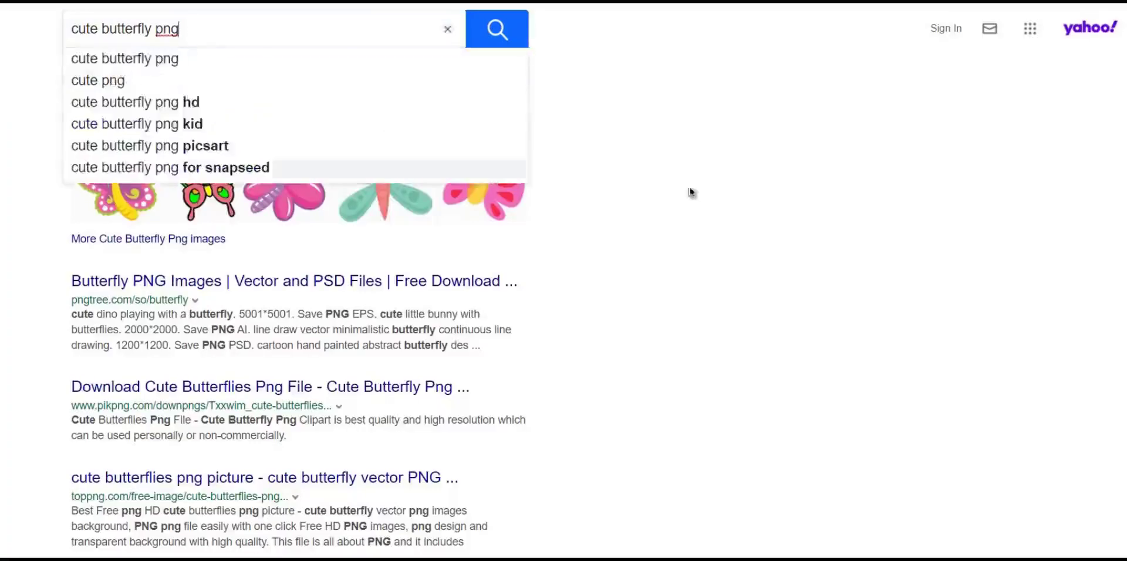
Step: Go back to the Google homepage and search for 'cute butterfly png'
left_click(156, 73)
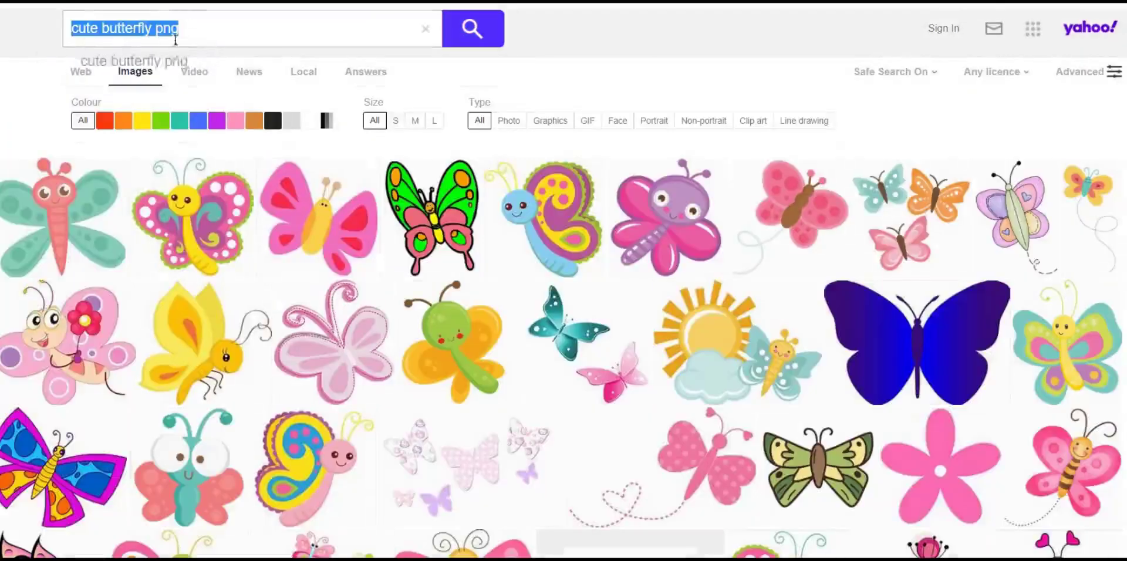
type("google")
key("Return")
left_click(82, 71)
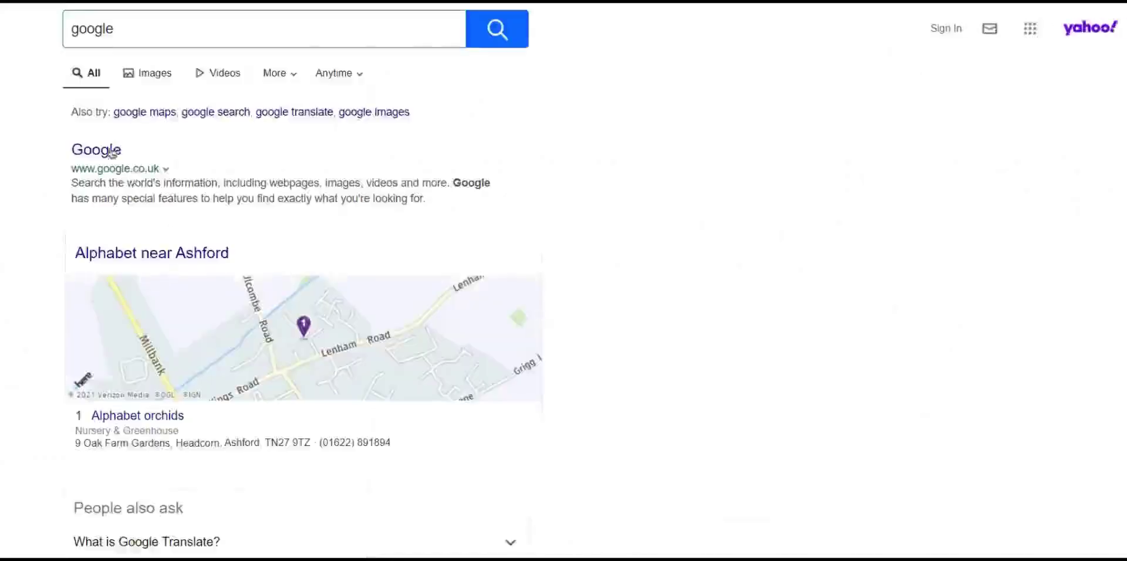
left_click(111, 152)
type("cute butter")
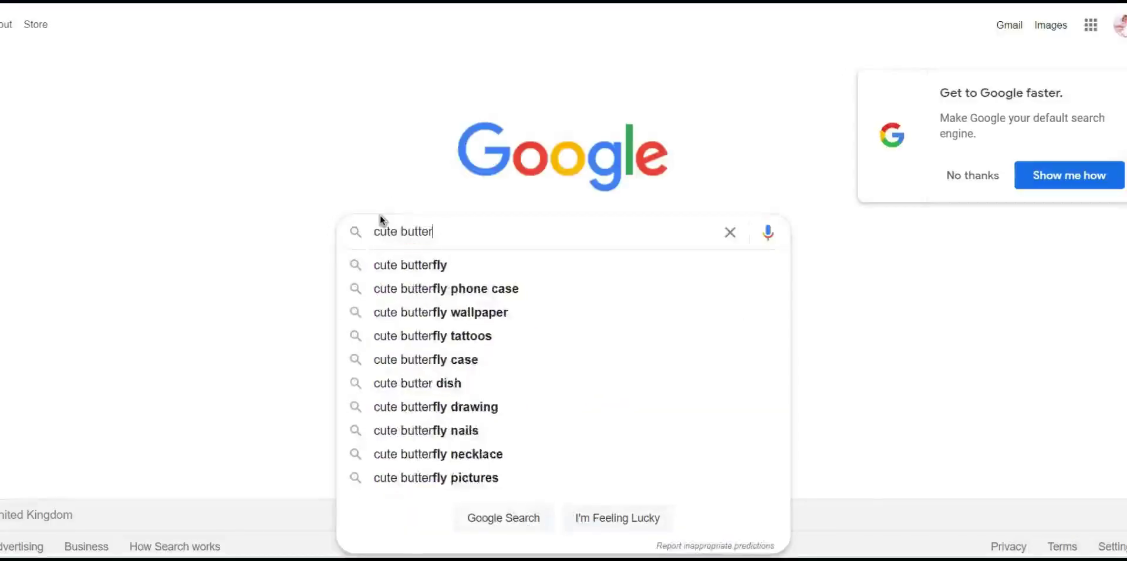
type("fly png")
key("Return")
Step: Find the pink butterfly in the image results and move it above the Blender logo
left_click(380, 276)
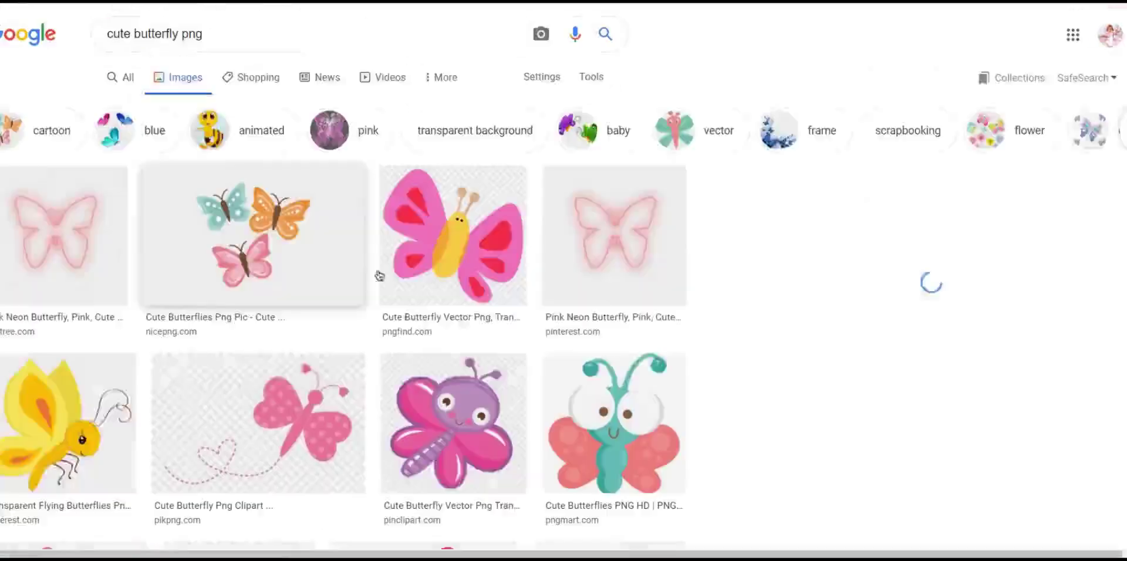
scroll(1025, 302, "down", 3)
scroll(928, 342, "down", 3)
scroll(952, 399, "down", 3)
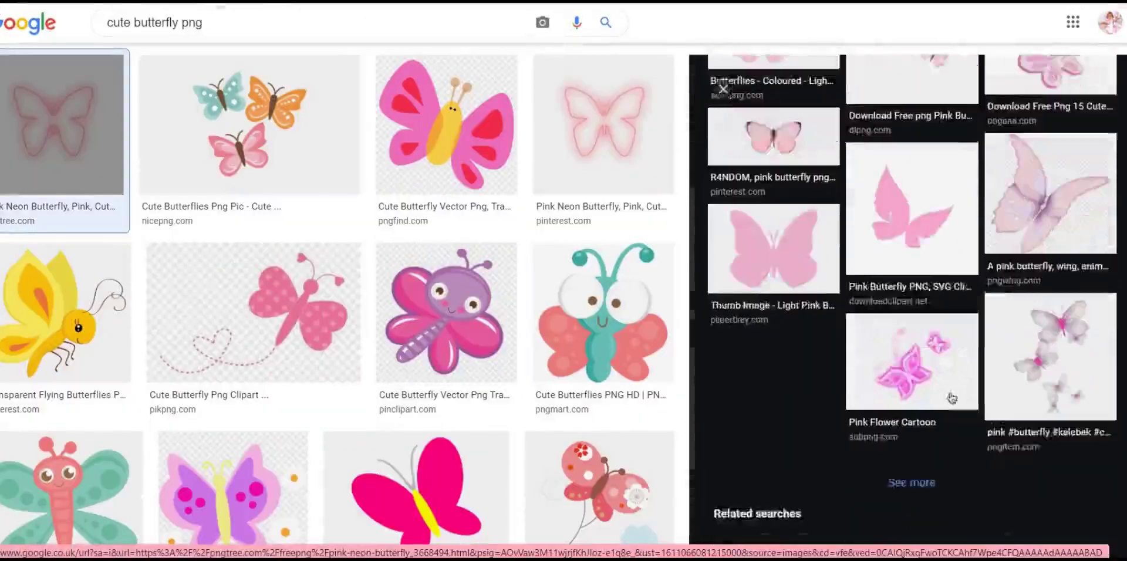
left_click(912, 483)
scroll(443, 153, "down", 4)
scroll(445, 151, "down", 4)
scroll(445, 149, "down", 4)
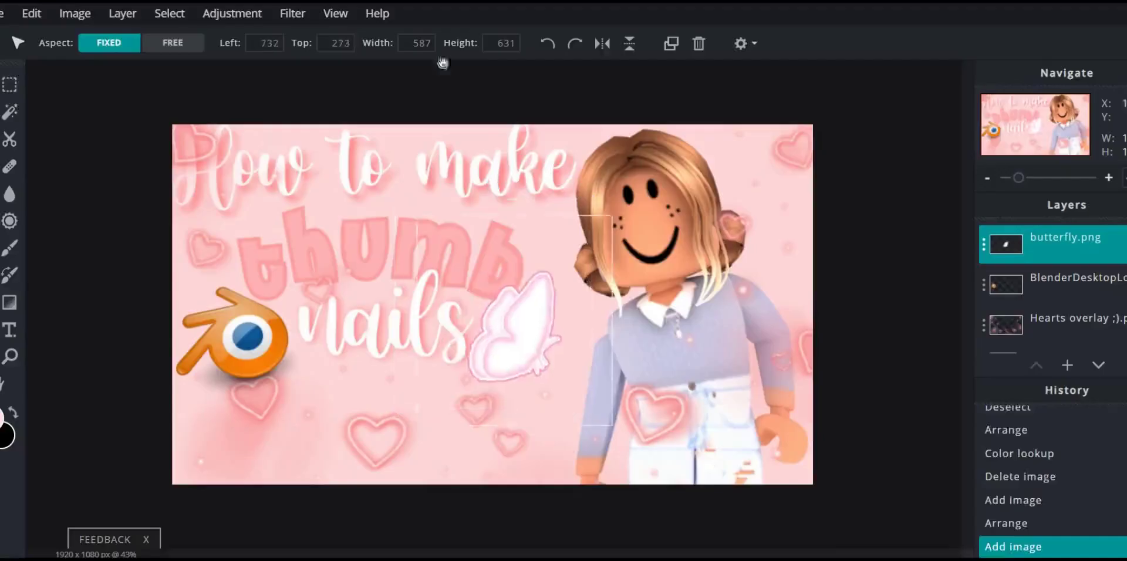
left_click_drag(517, 320, 556, 221)
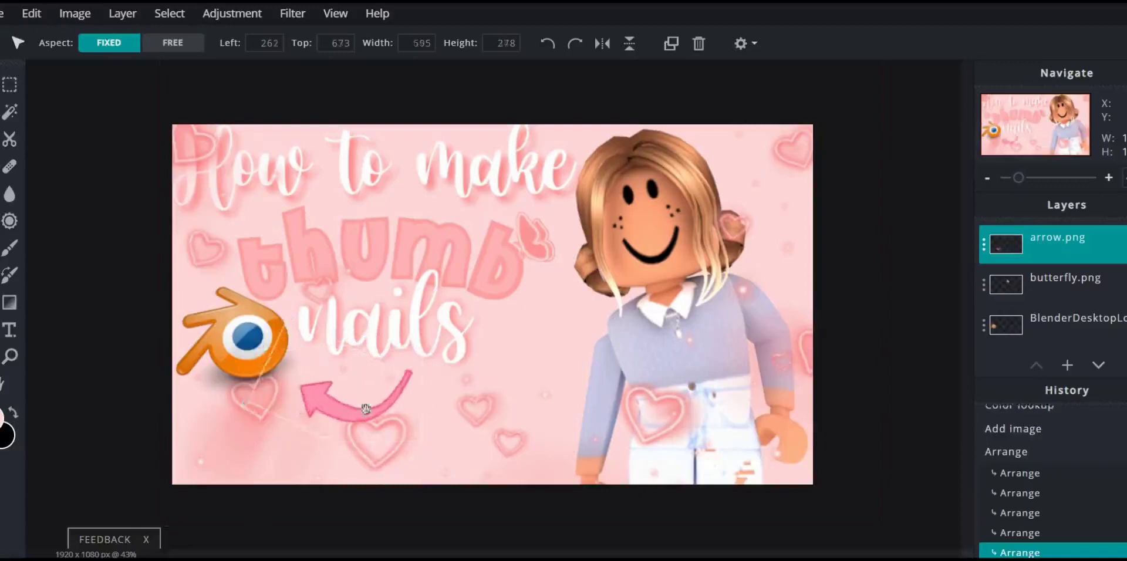
Step: Recolour the arrow pale pink with a mostly light-pink Color lookup gradient
left_click(234, 13)
left_click(239, 149)
left_click(233, 12)
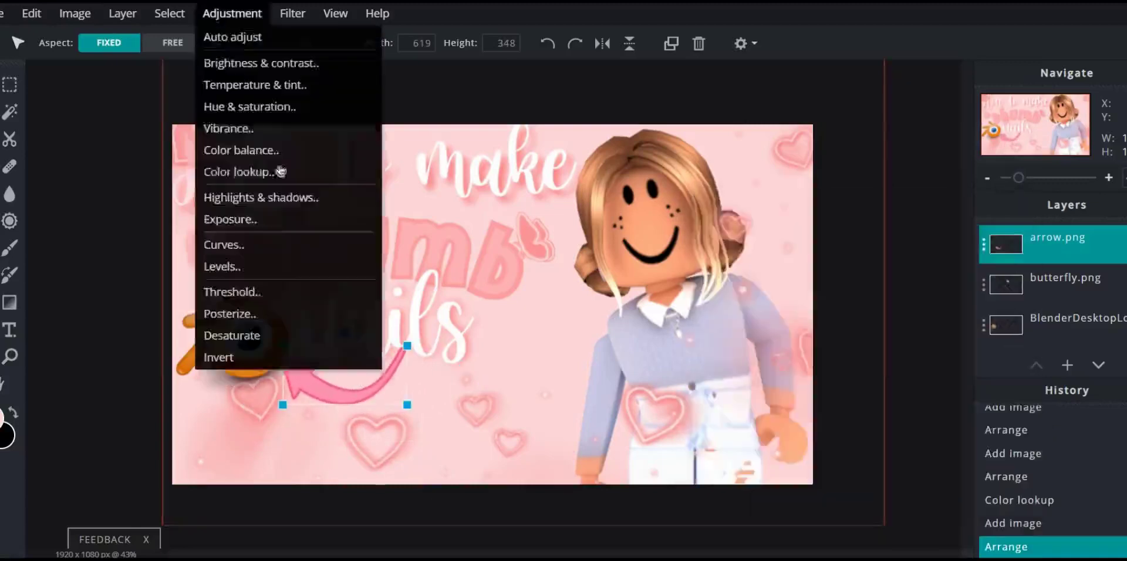
left_click(284, 172)
left_click_drag(751, 194, 931, 194)
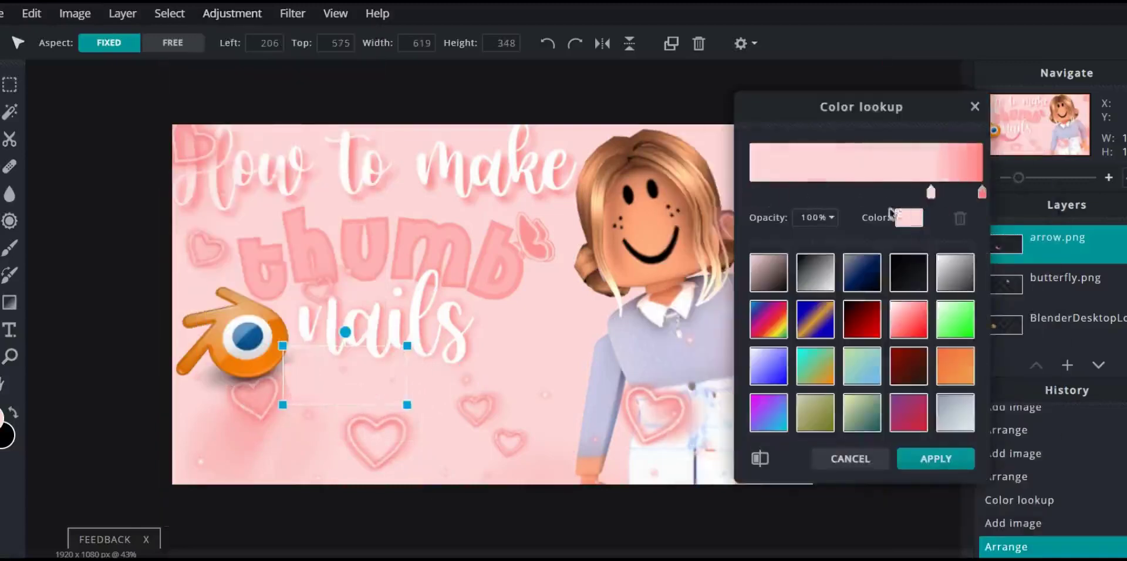
left_click(936, 458)
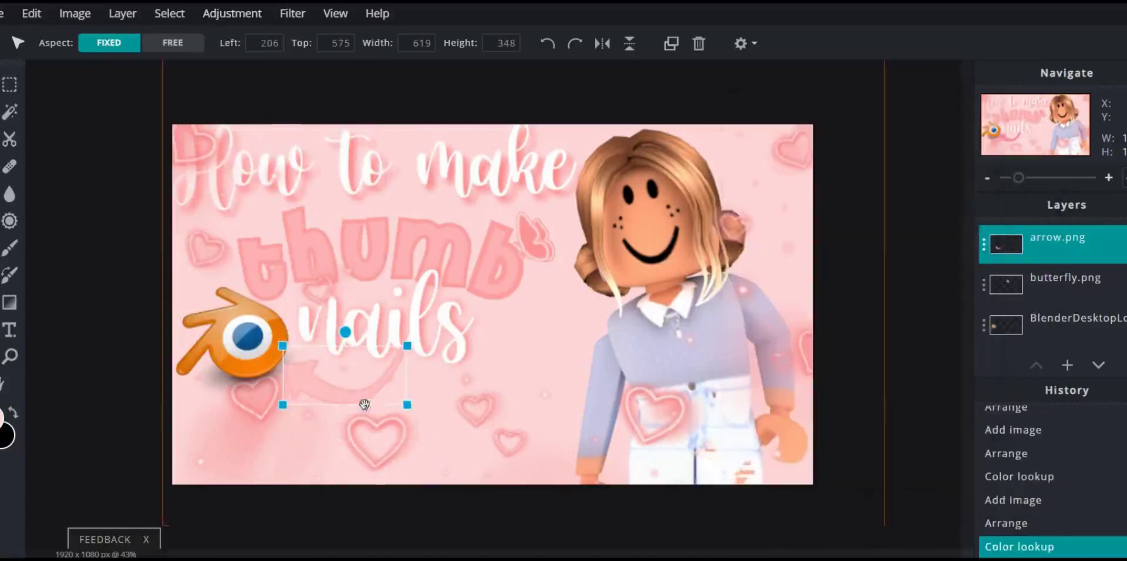
Step: Give the arrow a white outer glow: size 33px, feather 100%, opacity 54%
left_click(232, 13)
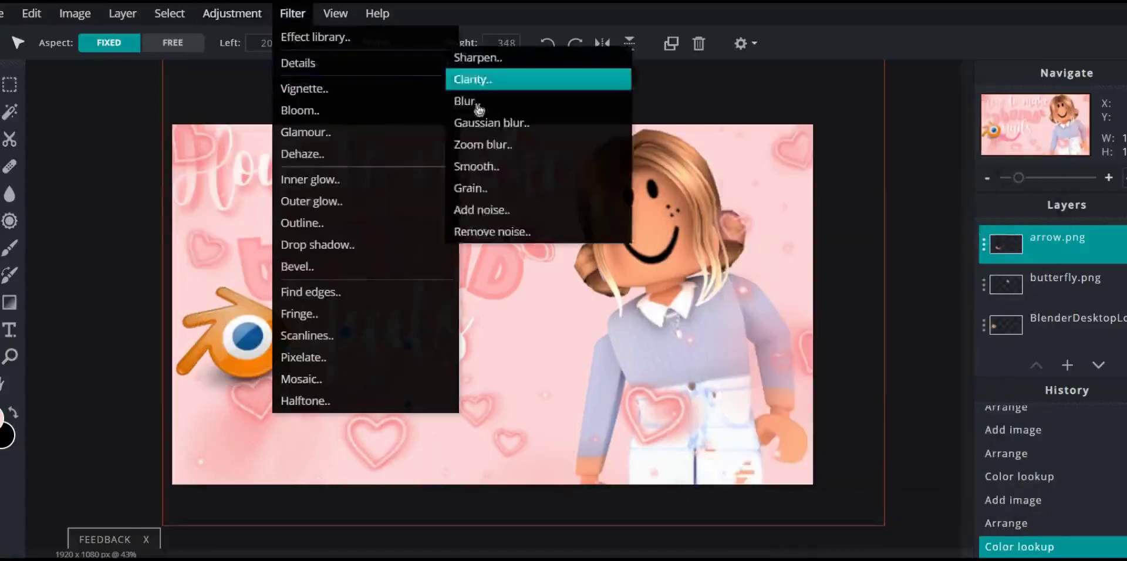
left_click(327, 201)
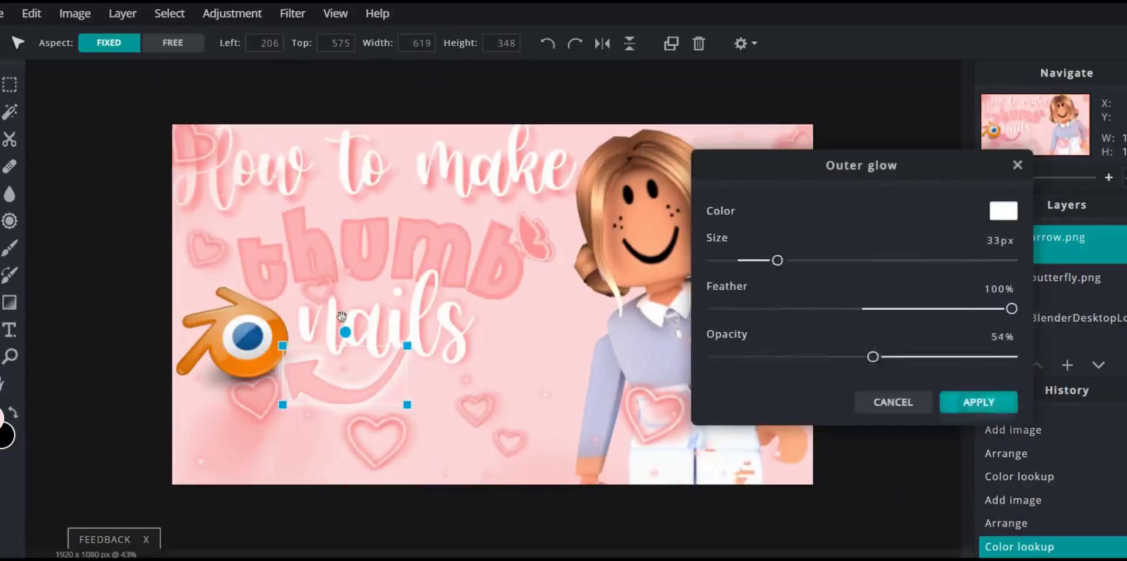
key("Return")
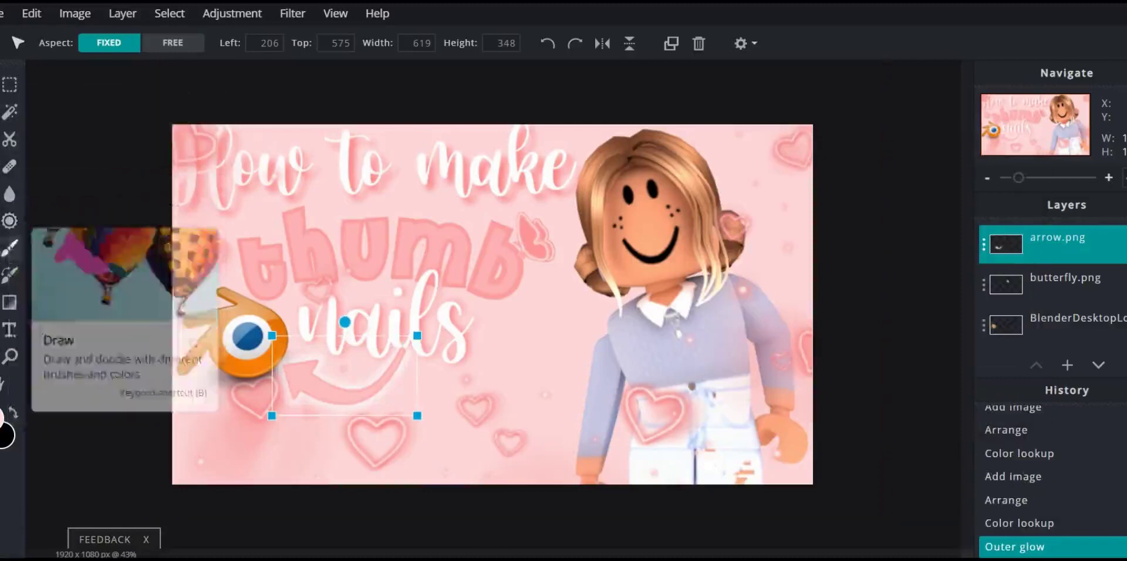
Step: Move the Hearts overlay layer higher and raise the nails layer in the stack
left_click(10, 302)
scroll(1049, 270, "down", 3)
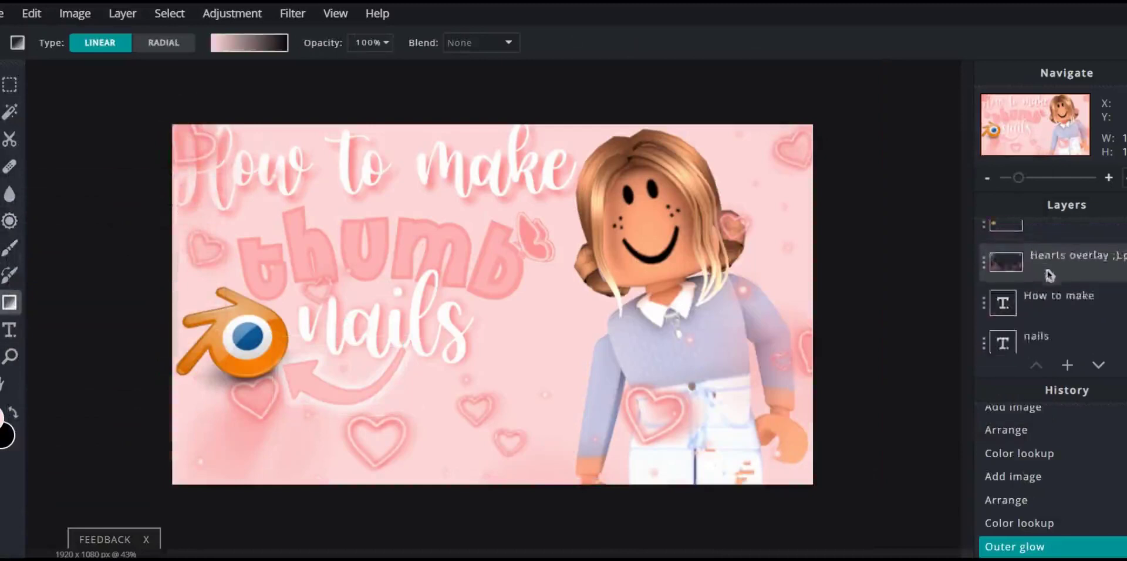
mouse_move(1069, 234)
left_mouse_down()
mouse_move(1102, 229)
mouse_move(1125, 338)
left_mouse_up()
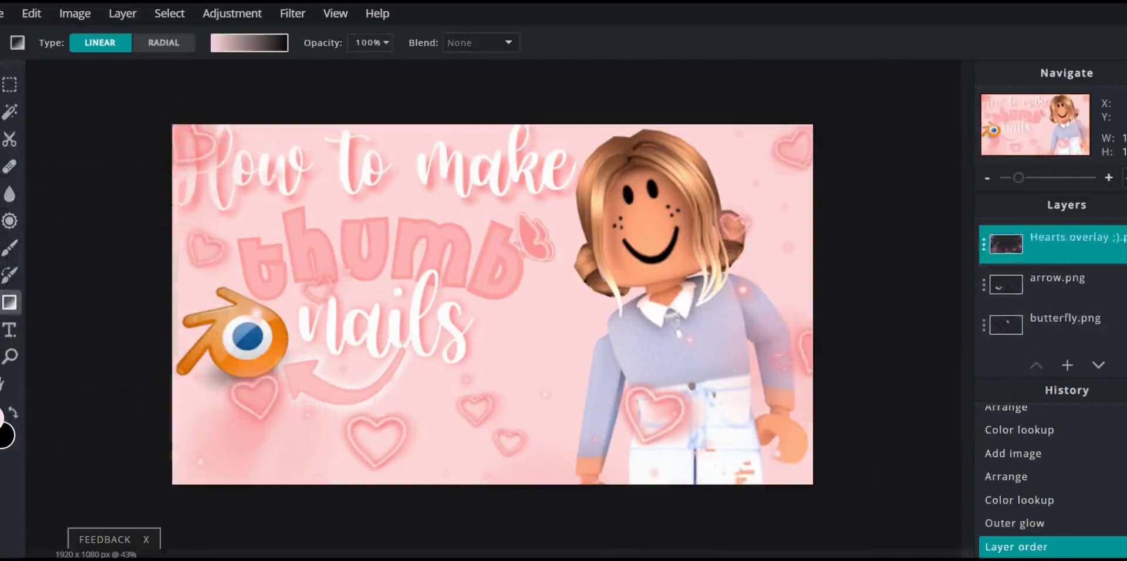
scroll(1051, 282, "up", 1)
left_click(1057, 276)
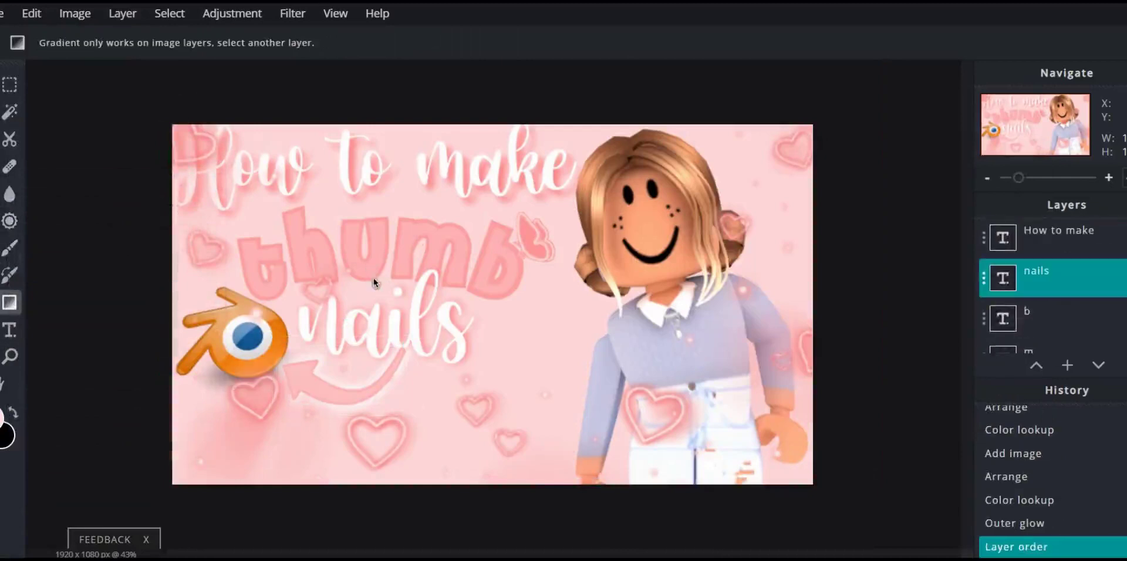
left_click_drag(1079, 276, 1053, 253)
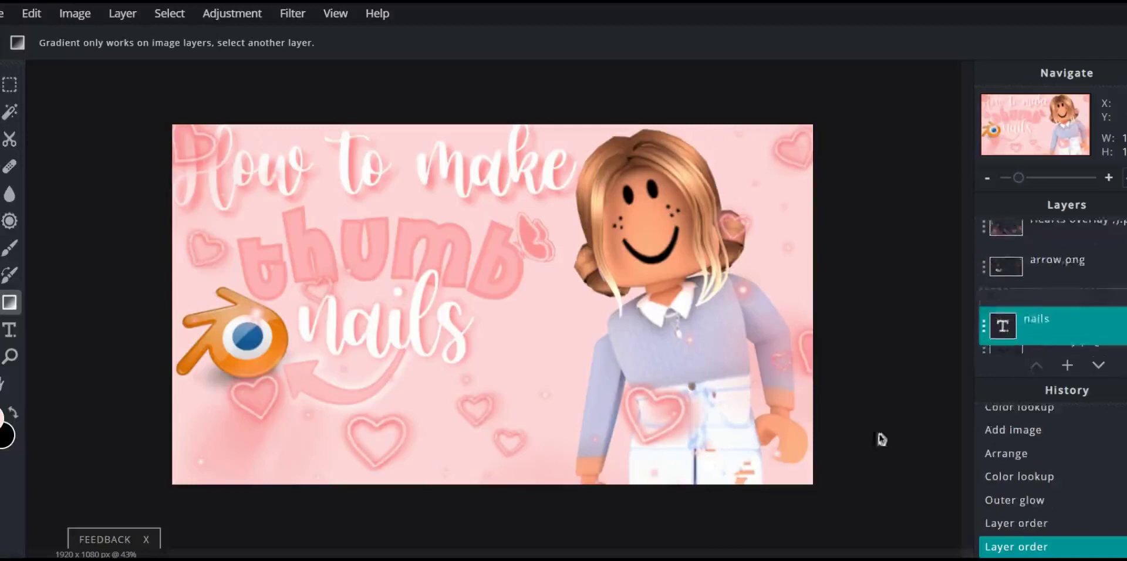
Step: Zoom in on the nails lettering and magic-wand select its white letters
key("v")
scroll(428, 346, "up", 3)
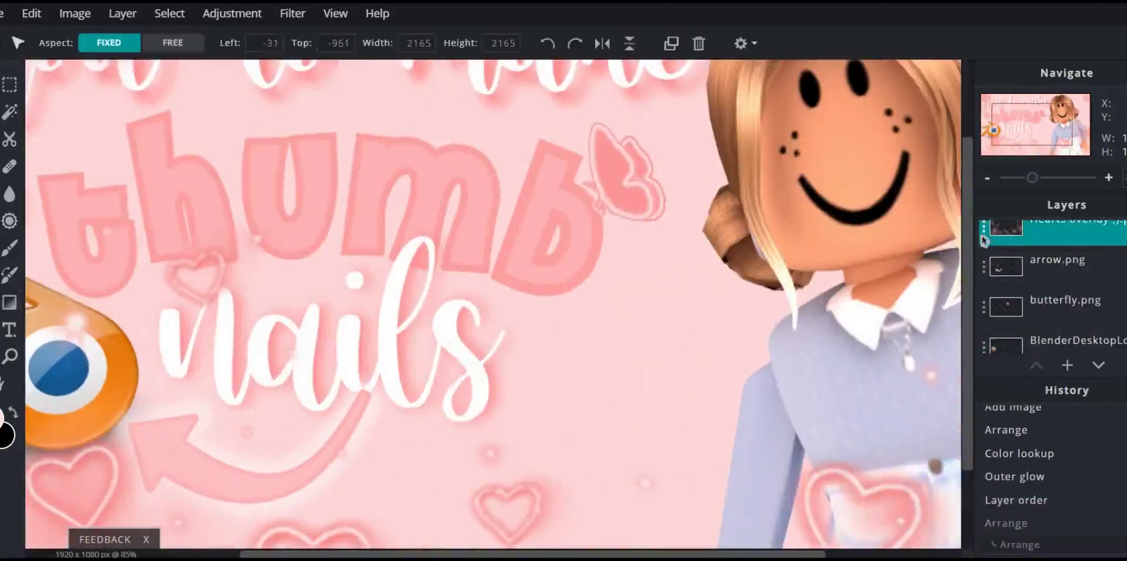
left_click_drag(578, 433, 694, 425)
scroll(1082, 270, "up", 3)
left_click(1082, 271)
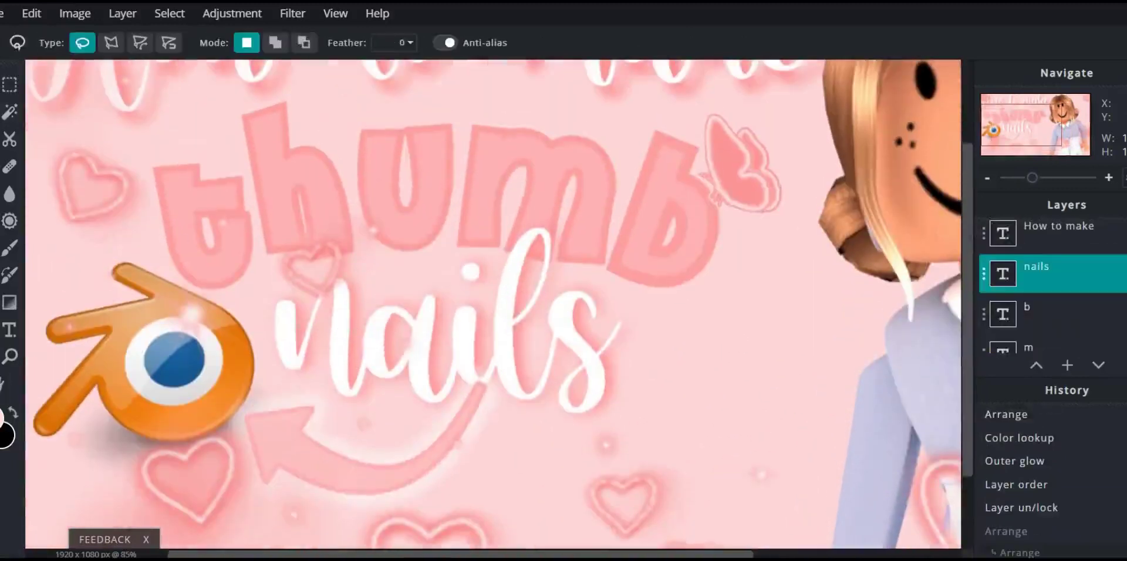
key("w")
left_click(463, 277)
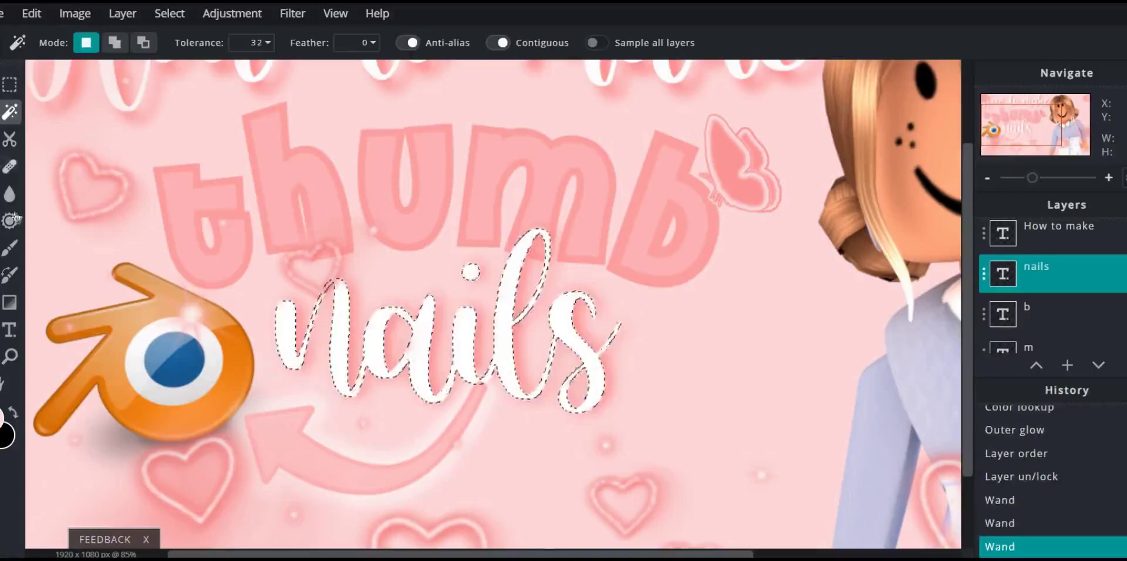
left_click(23, 305)
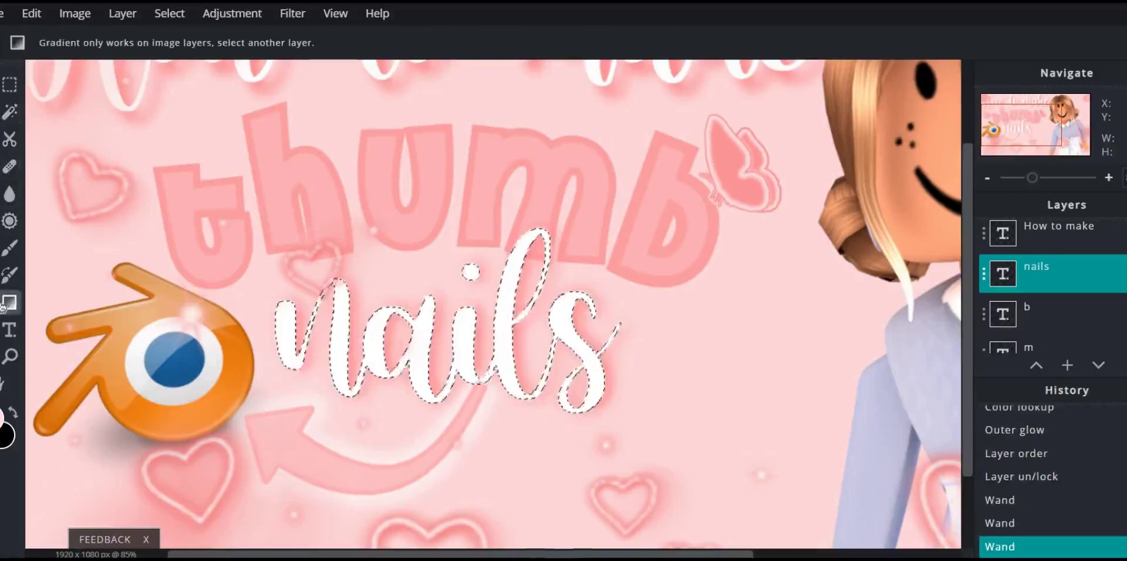
Step: Rasterize the nails text and select the nails layer's pixels
key("ctrl+d")
key("v")
left_click(75, 13)
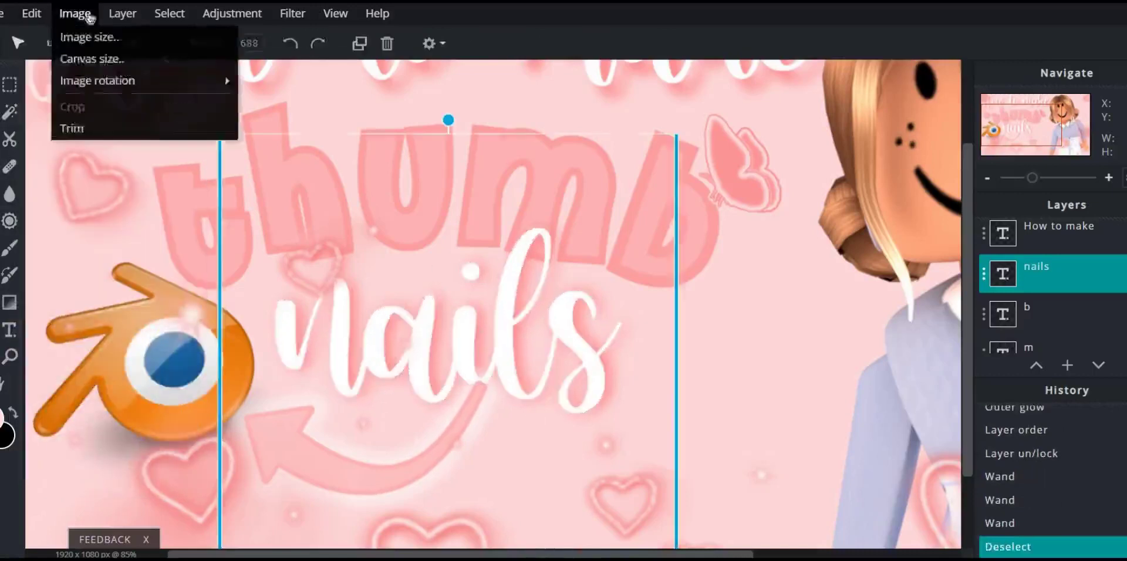
left_click(169, 13)
left_click(182, 55)
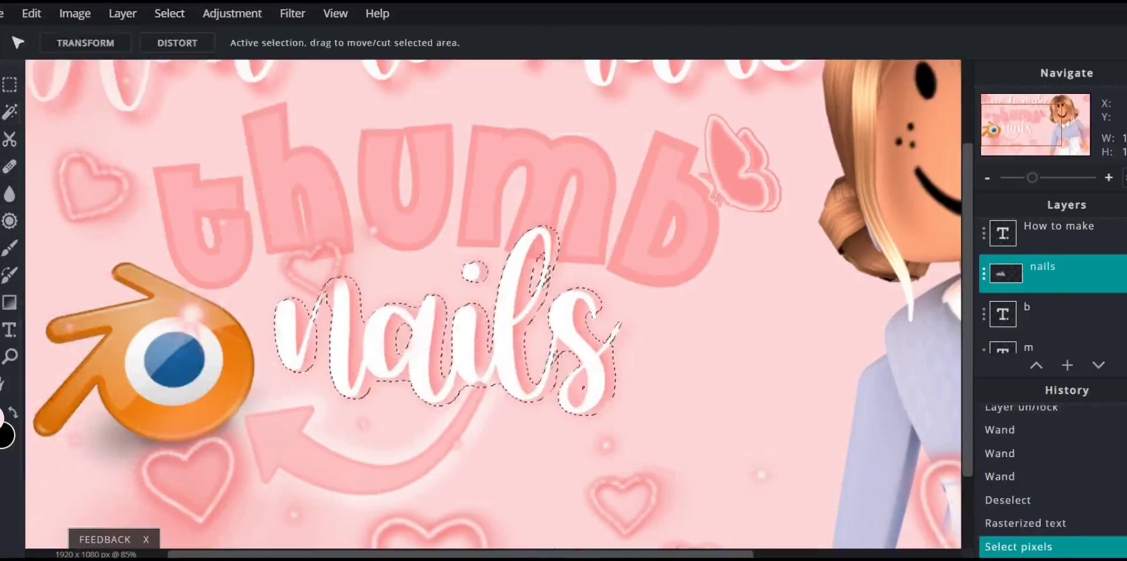
Step: Set the foreground colour to FF8AC9, try a gradient, and undo it
left_click(5, 418)
type("FF8AC9")
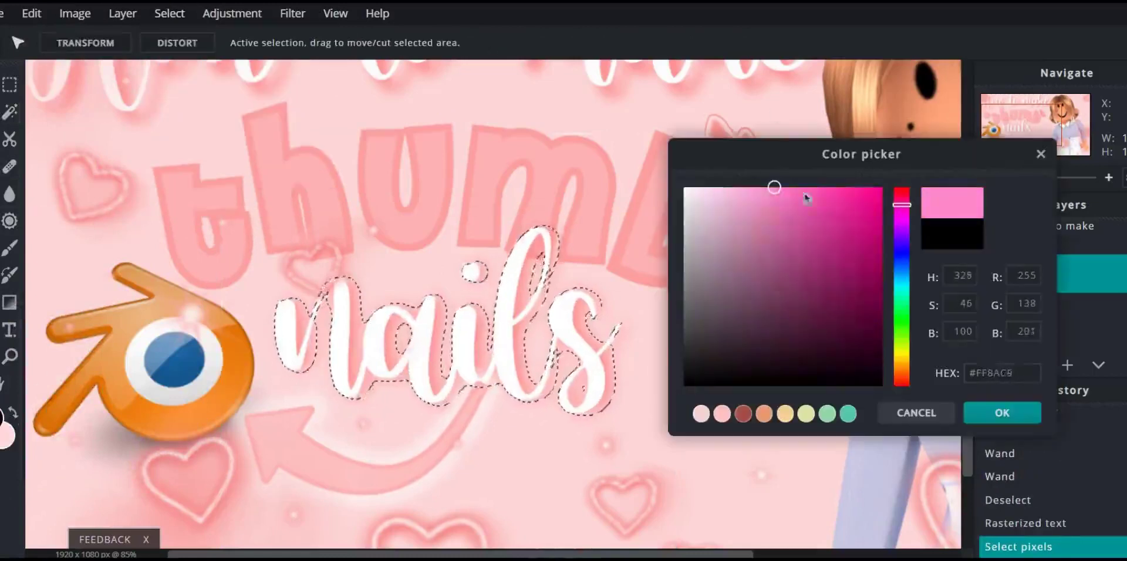
left_click(1002, 413)
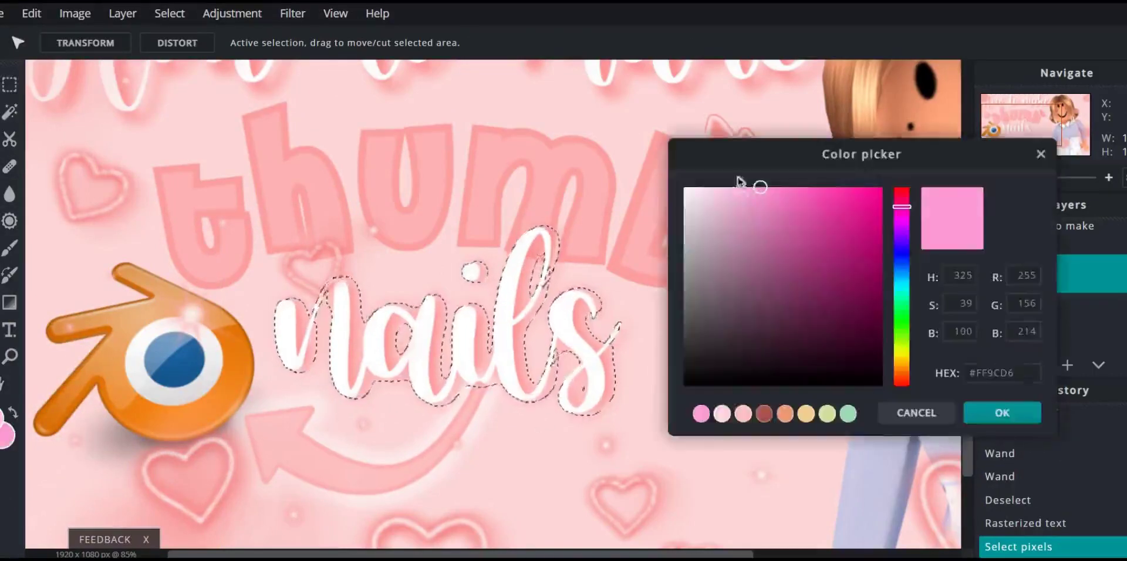
left_click(10, 302)
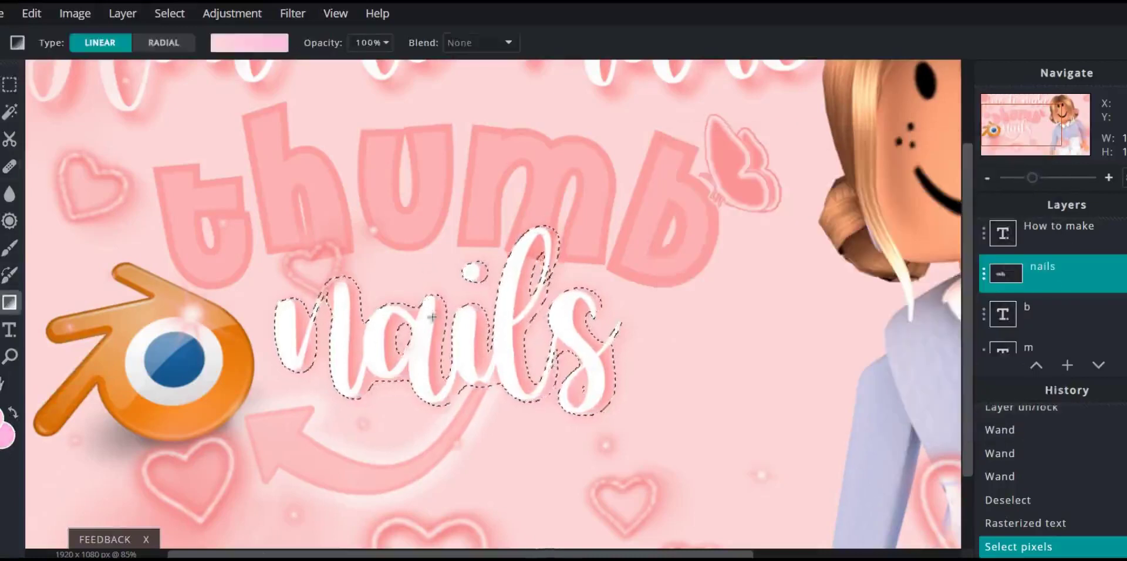
key("ctrl+z")
Step: Try several pink gradients across the nails letters, undoing each one
left_click(249, 43)
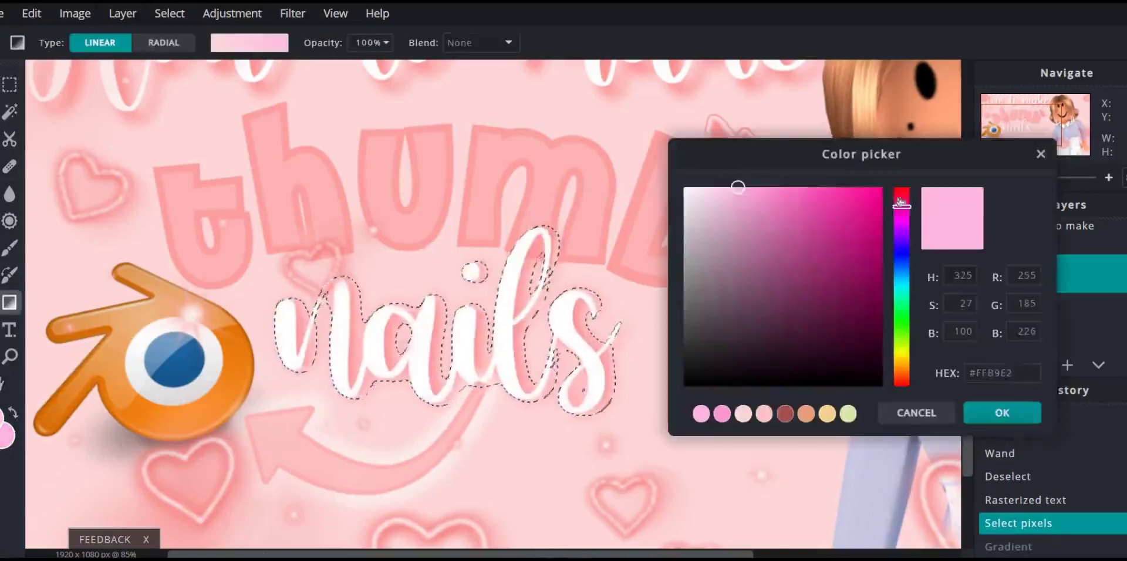
left_click(1002, 413)
left_click_drag(461, 254, 569, 318)
key("ctrl+z")
left_click(249, 43)
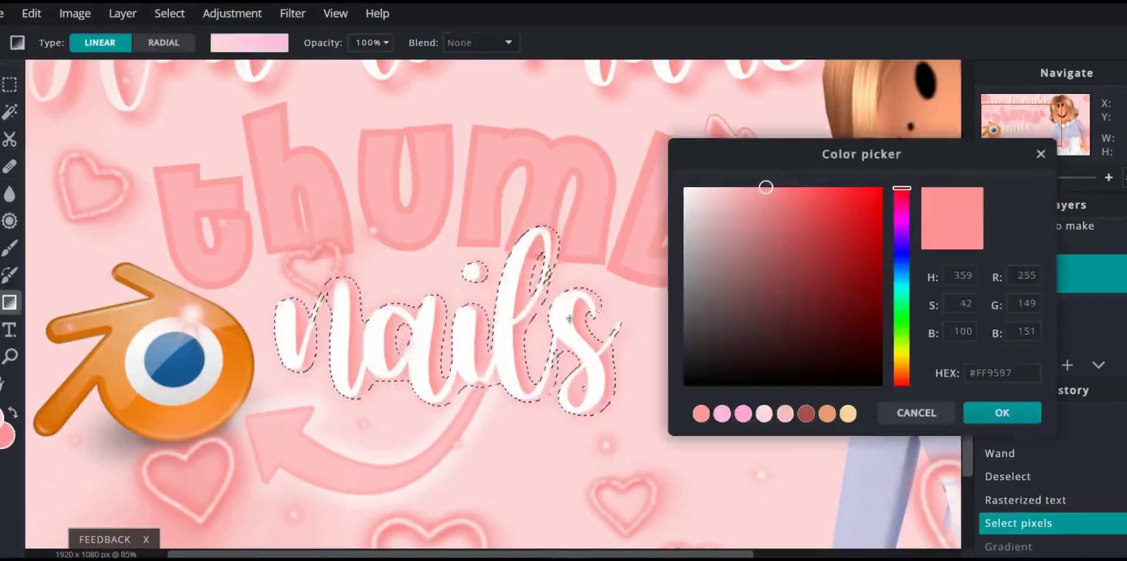
left_click(1002, 413)
left_click_drag(415, 252, 411, 403)
key("ctrl+z")
left_click(249, 42)
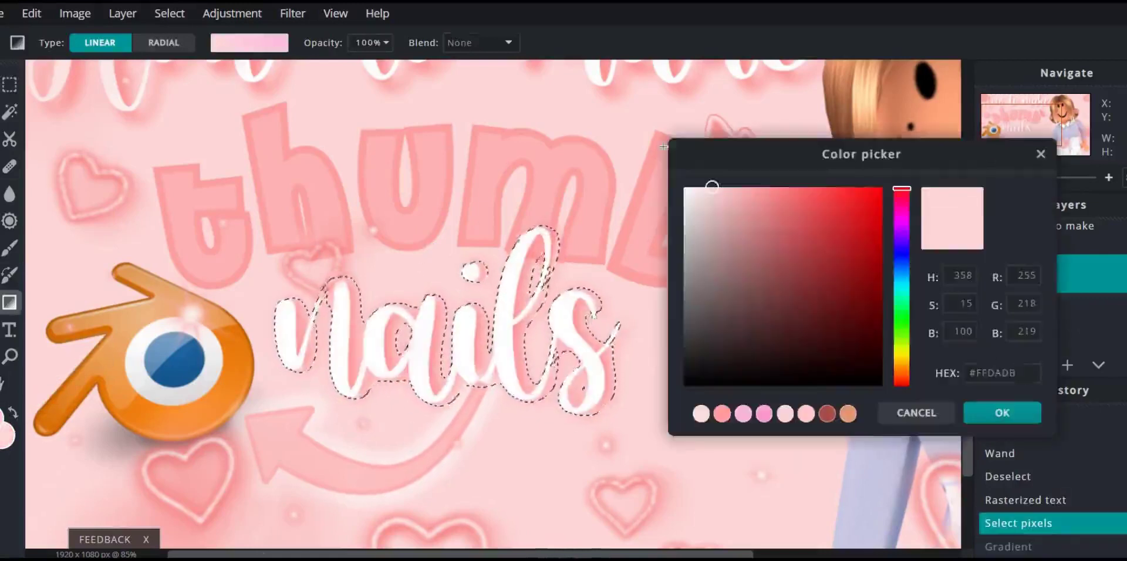
left_click(1002, 413)
left_click_drag(423, 447, 446, 466)
key("ctrl+z")
Step: Try a white-to-pink gradient on nails, undo it, and delete the nails layer
left_click(249, 43)
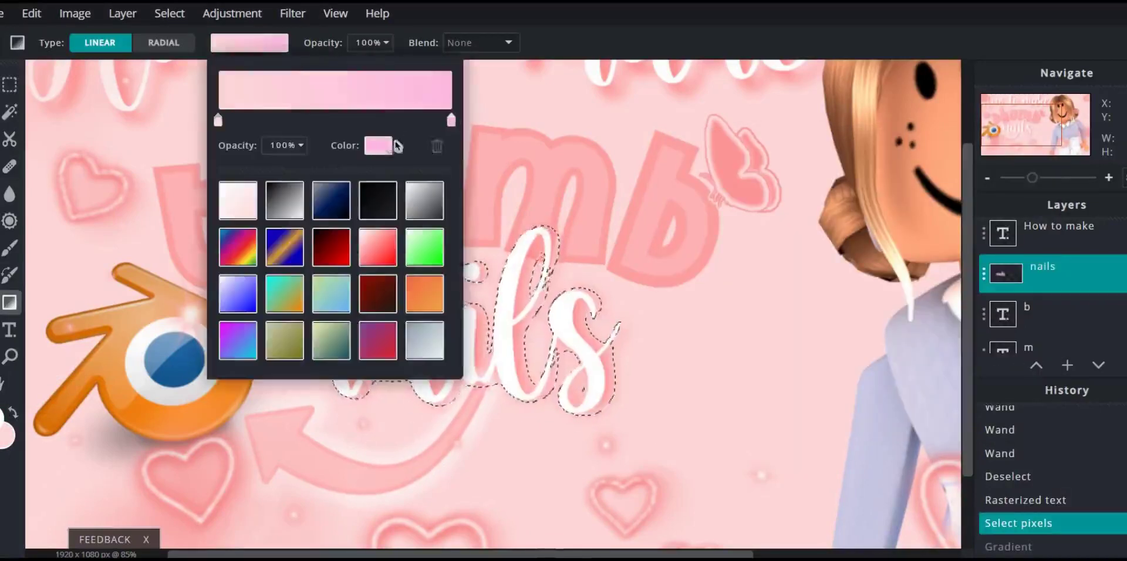
left_click(378, 145)
left_click(1002, 413)
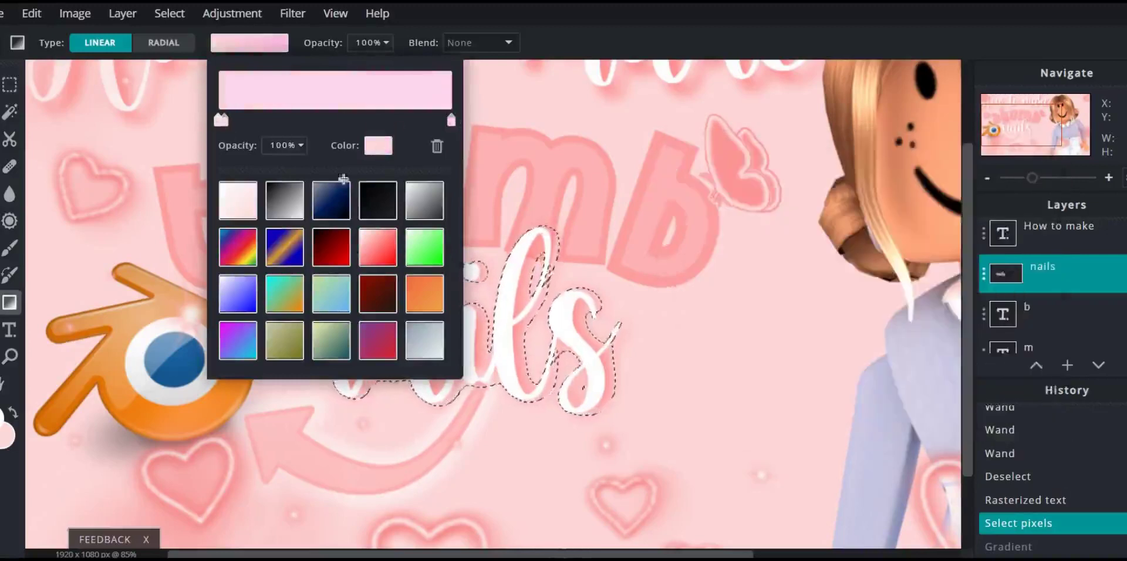
left_click(238, 200)
left_click_drag(328, 282, 634, 384)
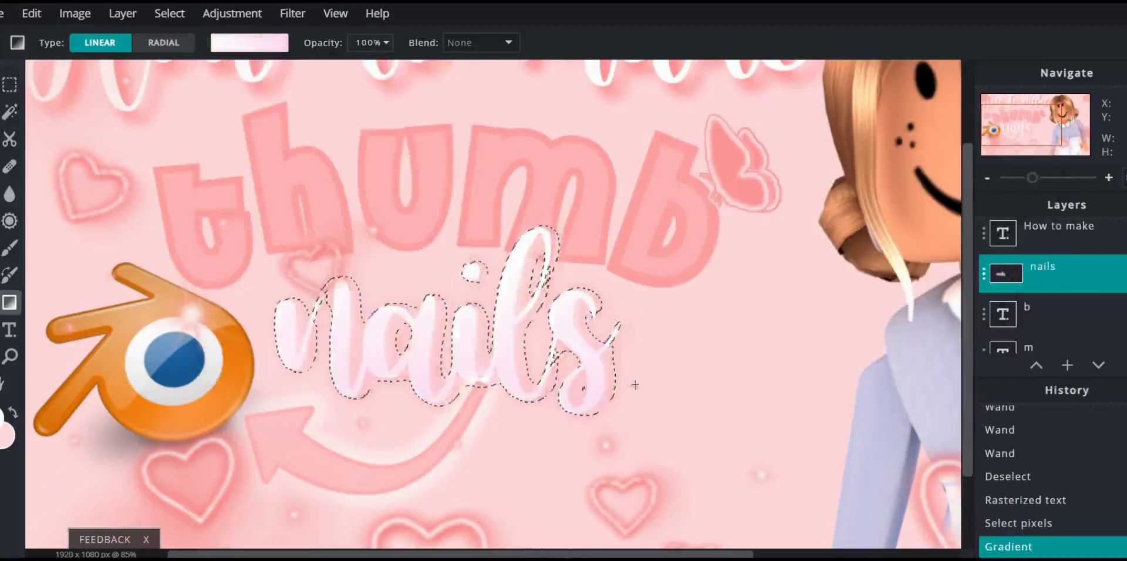
key("ctrl+z")
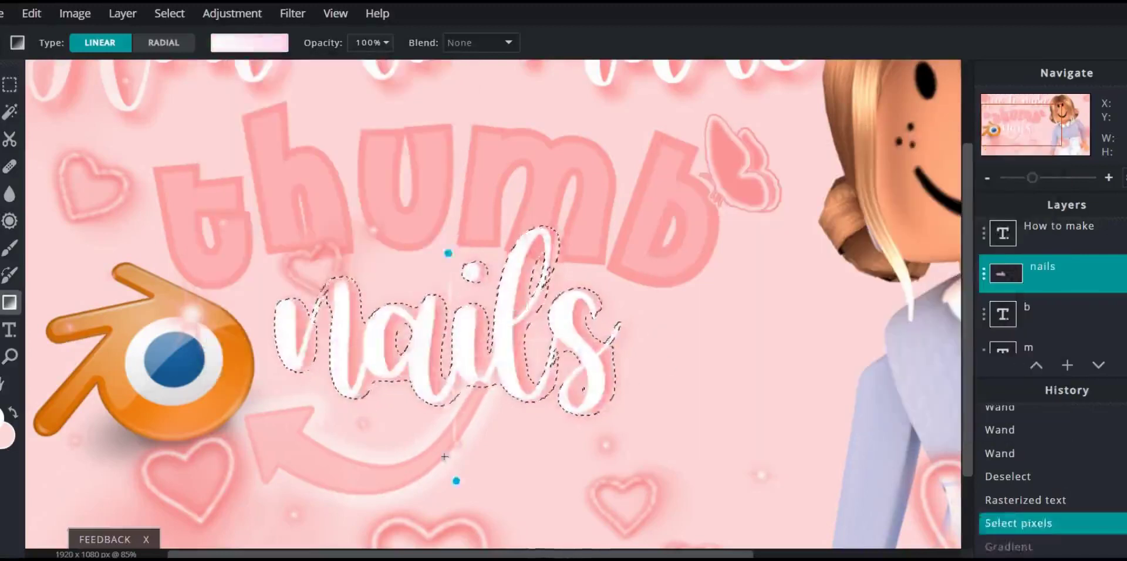
left_click(984, 274)
left_click(920, 528)
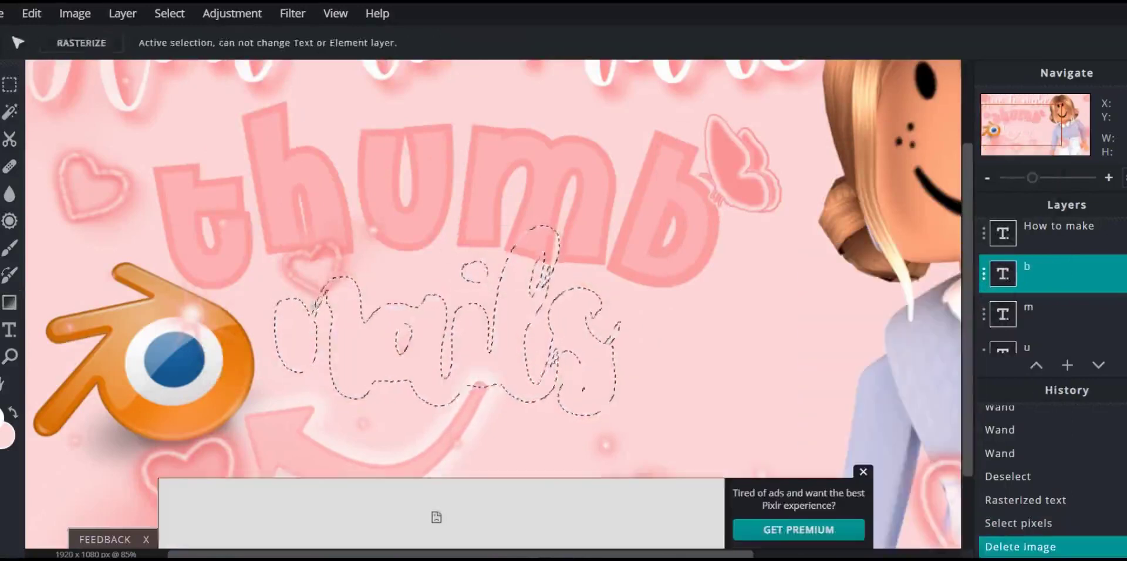
Step: Add 'Nails' in a script font at size 258 beneath thumb
key("ctrl+d")
key("t")
left_click(707, 382)
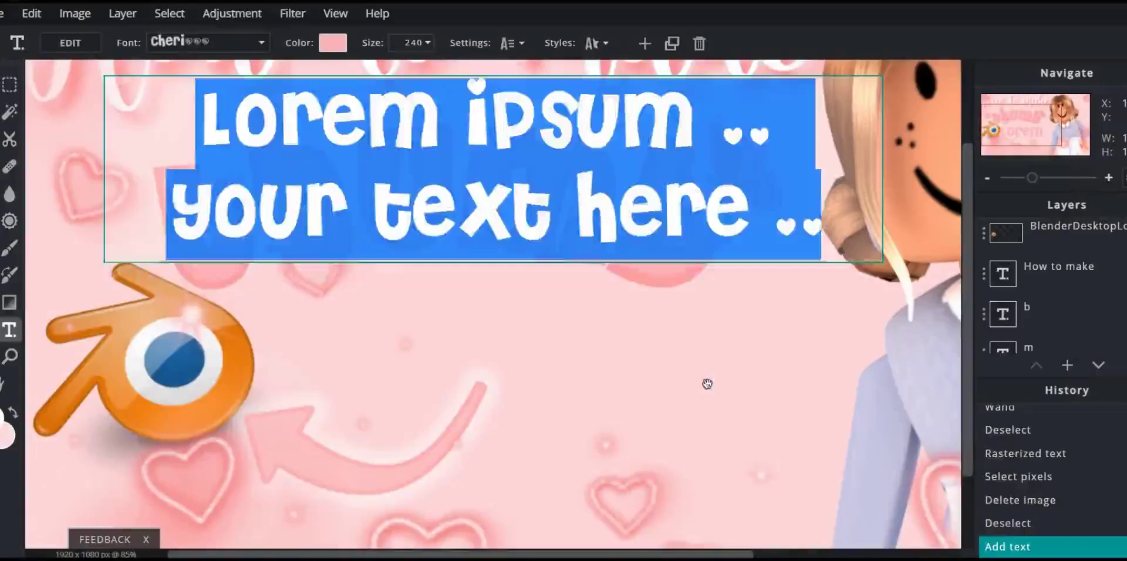
type("Nails")
left_click(205, 42)
left_click_drag(461, 347, 558, 227)
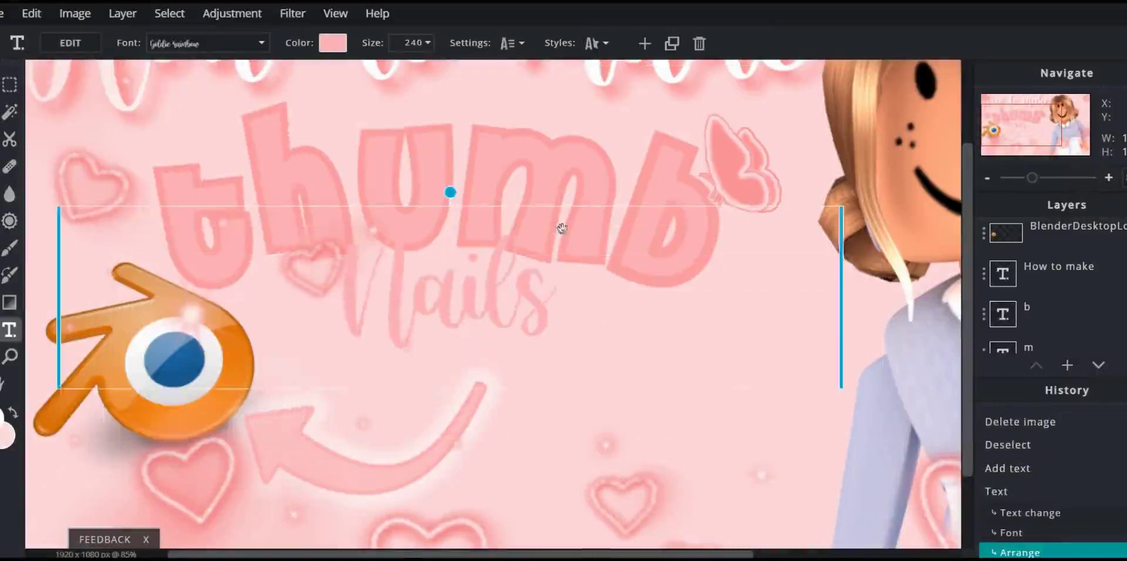
left_click(428, 43)
left_click_drag(328, 69, 333, 69)
scroll(1051, 293, "down", 3)
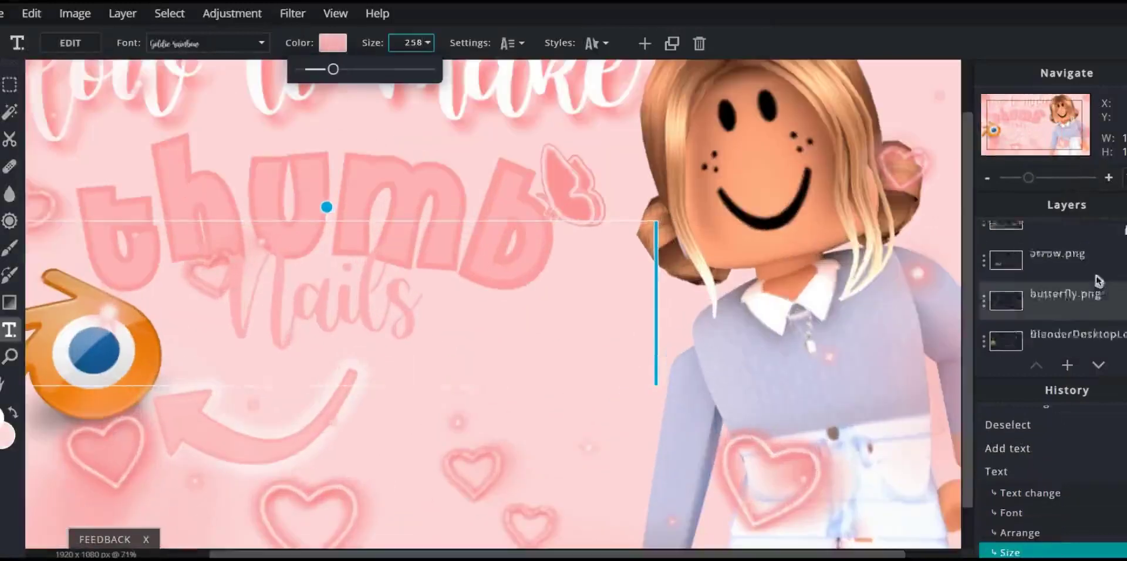
left_click(332, 43)
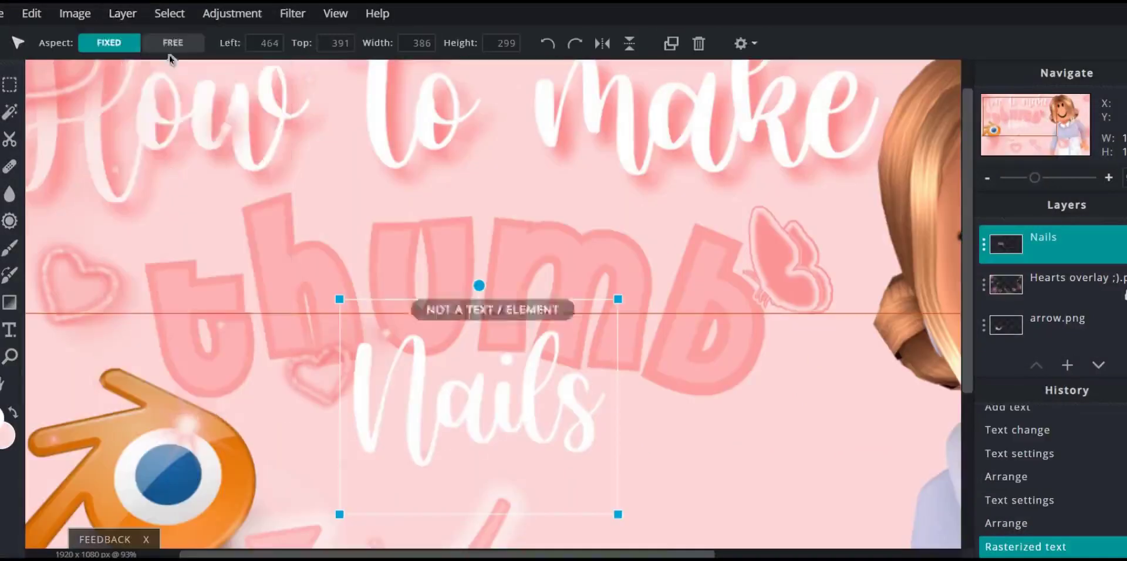
Step: Select the Nails text pixels and try pink gradient fills, undoing both attempts
left_click(169, 13)
left_click(188, 59)
left_click(7, 436)
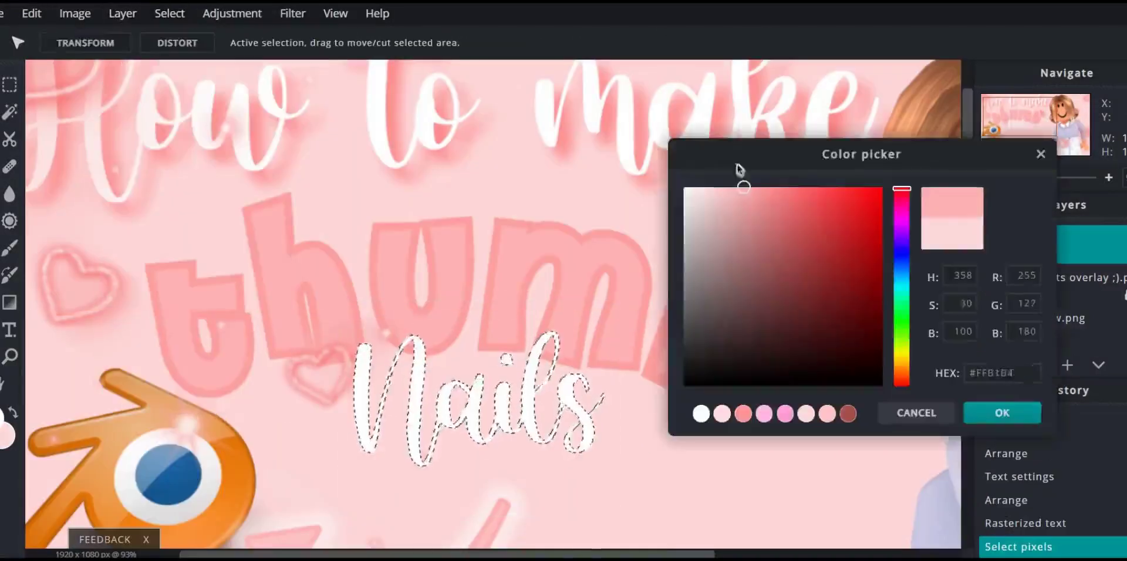
left_click(999, 410)
left_click(10, 302)
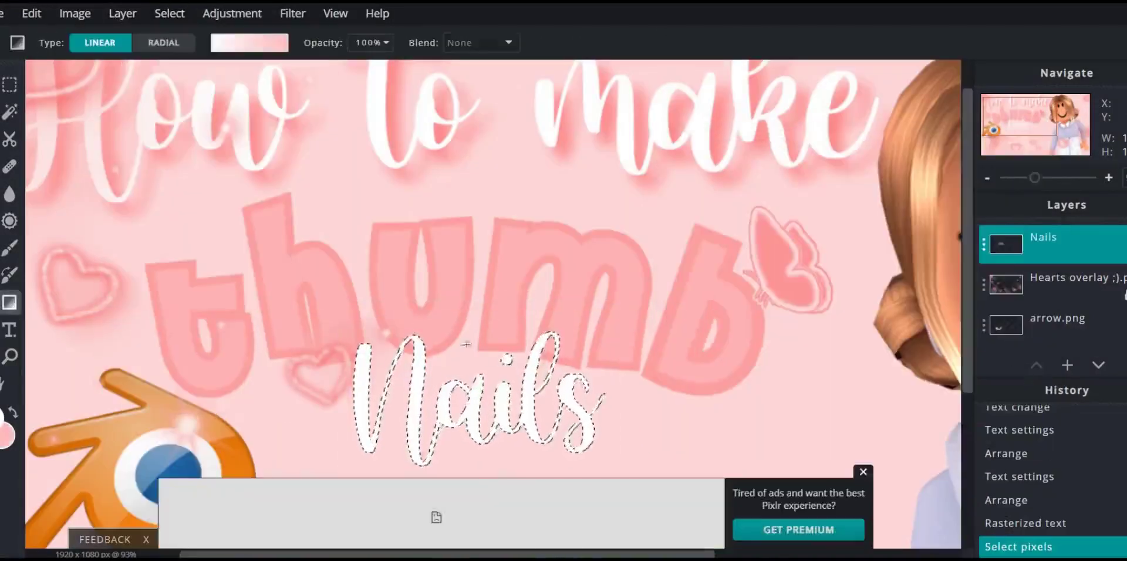
left_click_drag(447, 346, 464, 464)
left_click_drag(458, 347, 462, 455)
key("ctrl+z")
scroll(462, 455, "down", 3)
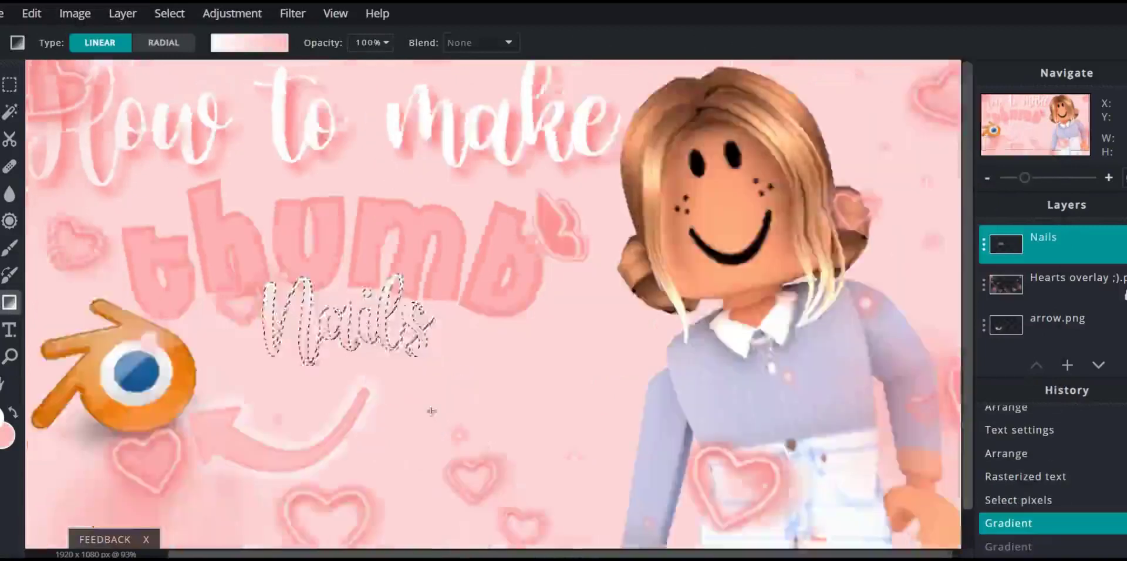
scroll(462, 455, "up", 3)
key("ctrl+z")
Step: Apply a light pink gradient vertically across the selected Nails lettering
left_click(7, 435)
left_click(750, 186)
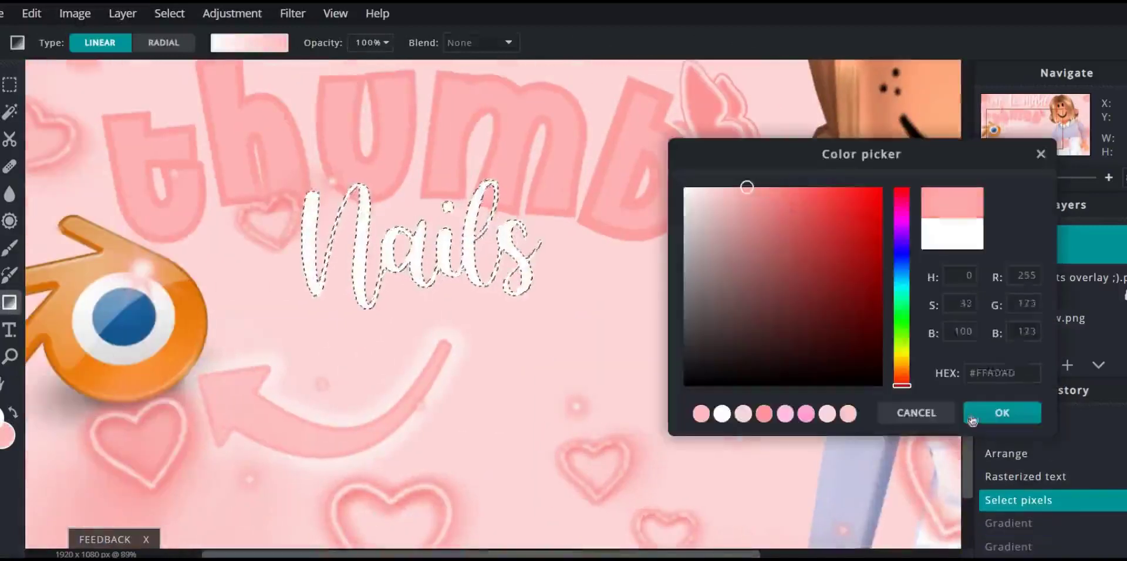
left_click(969, 413)
left_click_drag(414, 177, 418, 306)
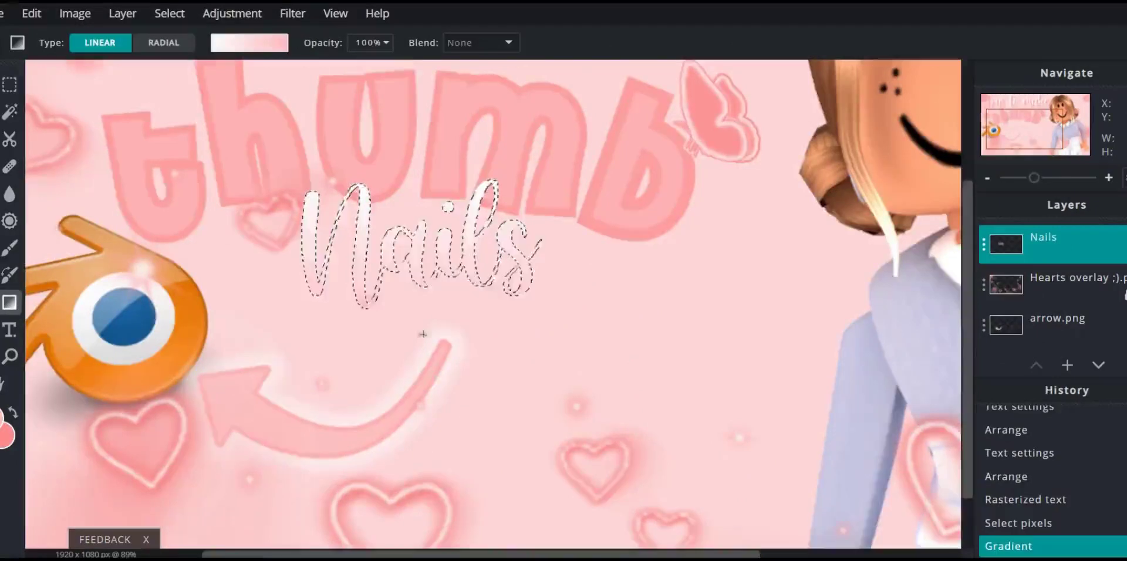
scroll(418, 305, "up", 3)
scroll(353, 234, "down", 2)
Step: Change the gradient's white end stop to pink, then deselect the Nails text
left_click(249, 42)
left_click(378, 145)
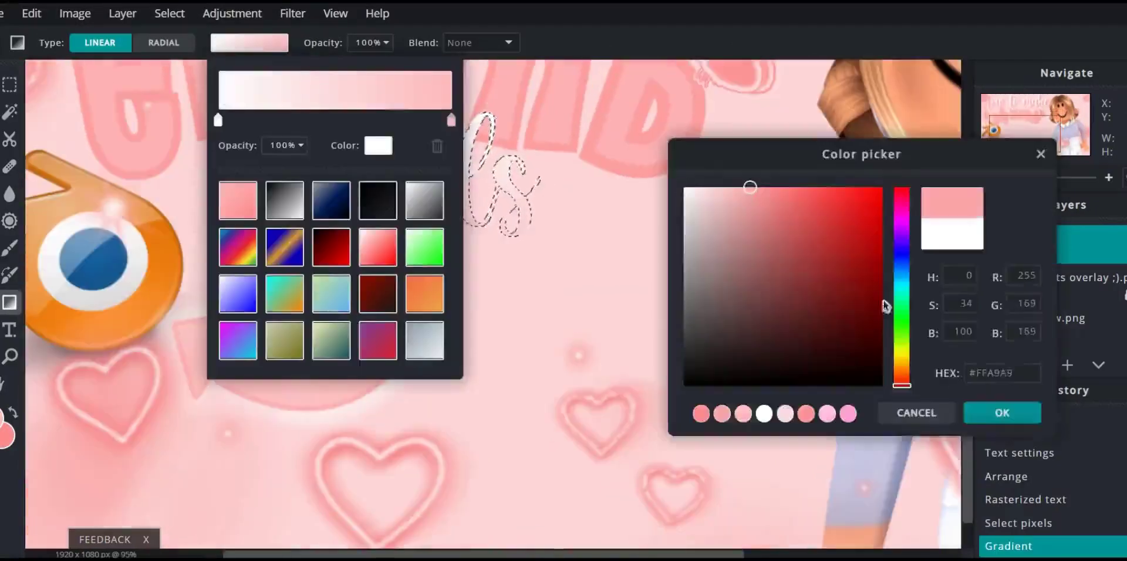
left_click(1002, 411)
left_click(249, 43)
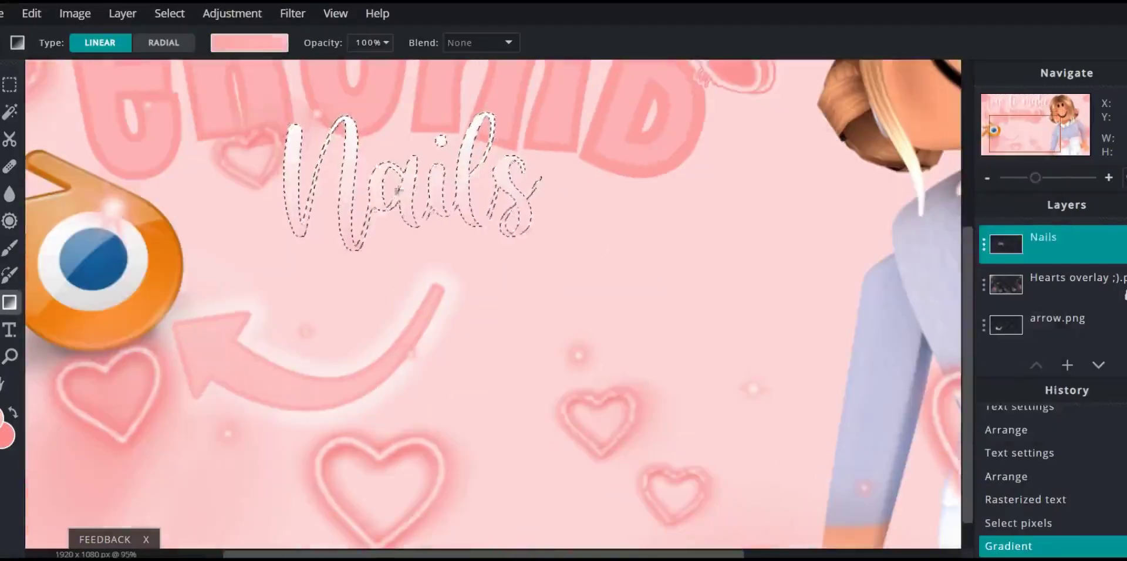
key("v")
key("ctrl+d")
scroll(529, 208, "down", 2)
Step: Try a pink Outline filter on the Nails text, then cancel it
scroll(528, 208, "up", 2)
left_click(232, 13)
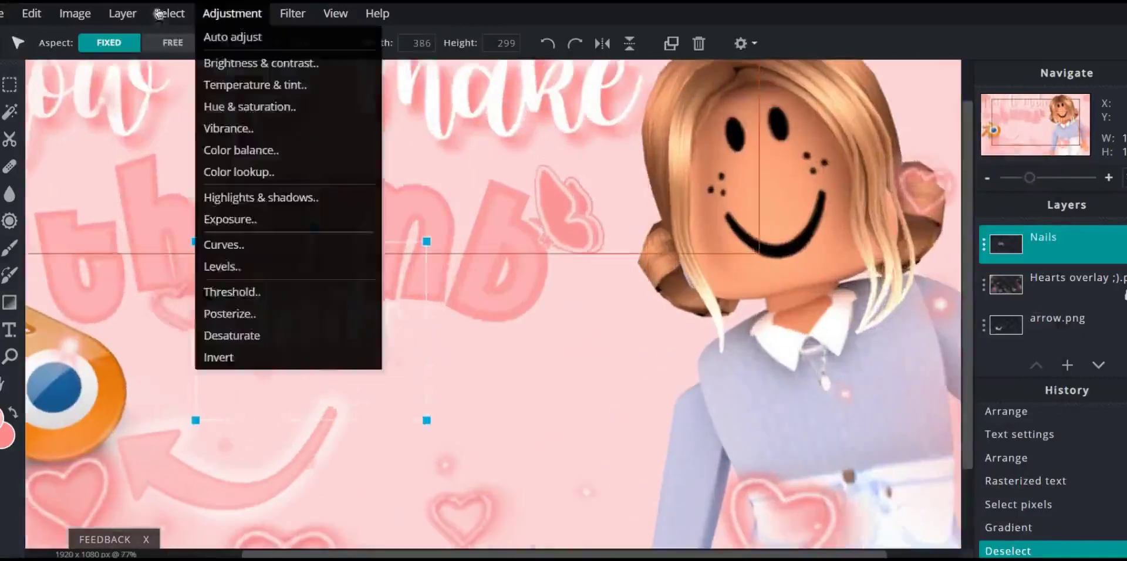
left_click(292, 12)
left_click(315, 224)
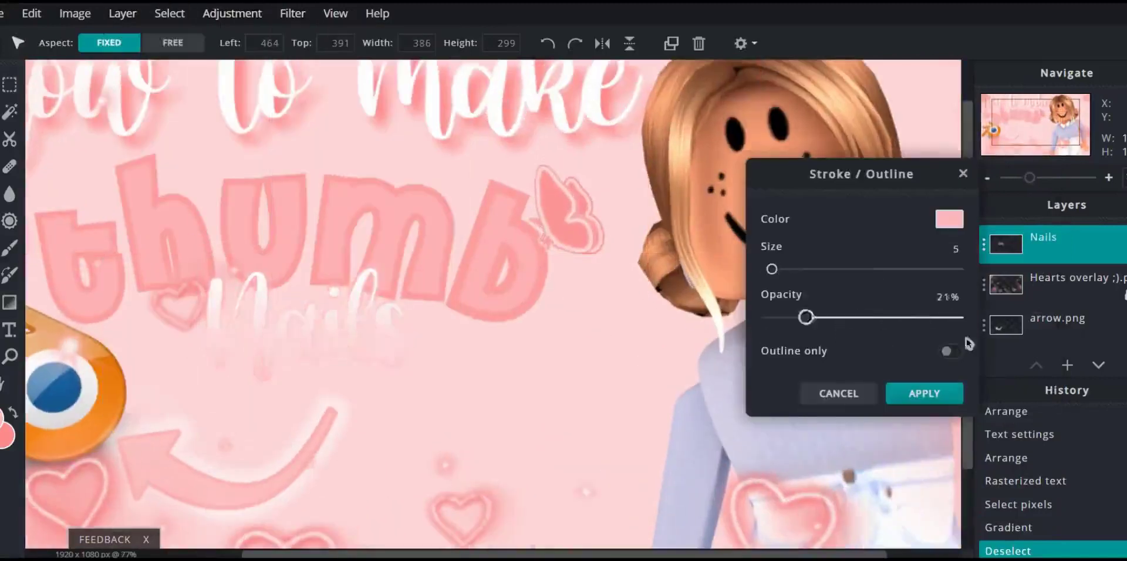
left_click(949, 219)
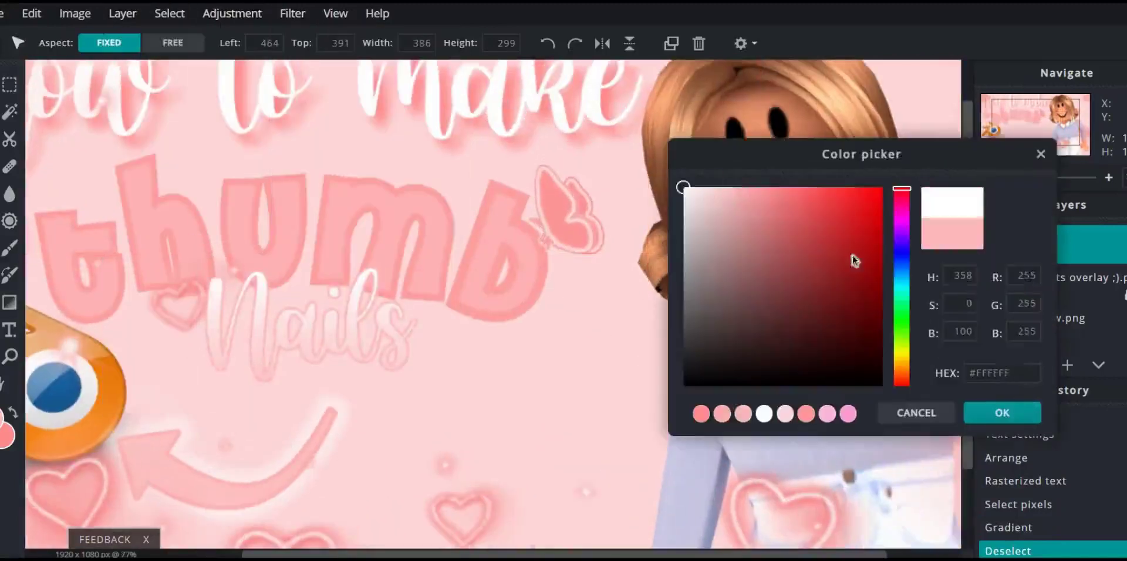
left_click(1017, 414)
left_click(840, 392)
Step: Apply a thin pink Outline filter (size 4) to the Nails text
left_click(292, 13)
left_click(297, 96)
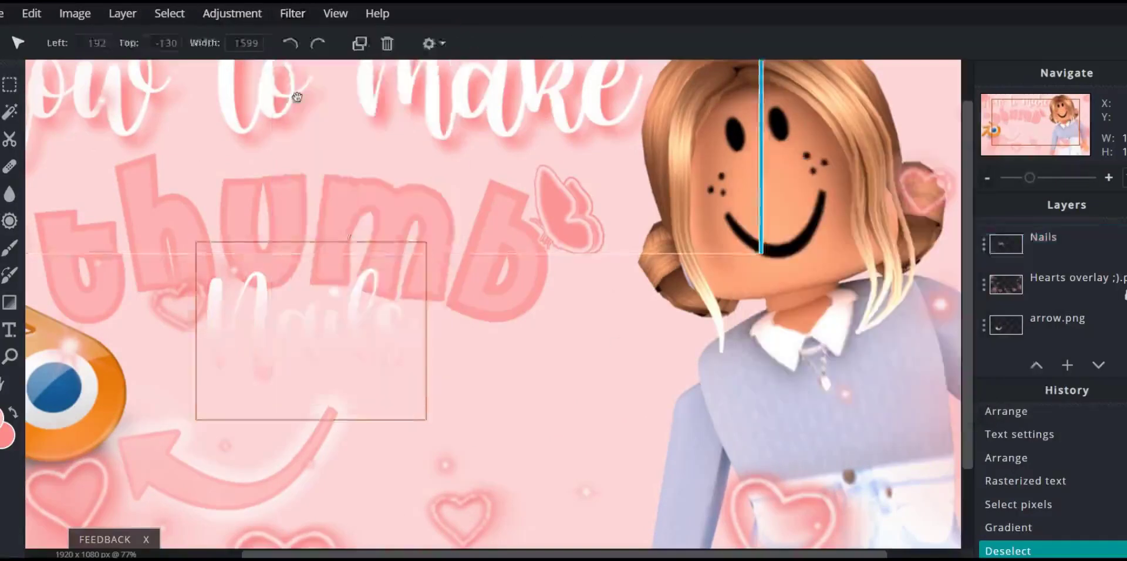
left_click(293, 13)
left_click(314, 223)
left_click_drag(785, 270, 774, 270)
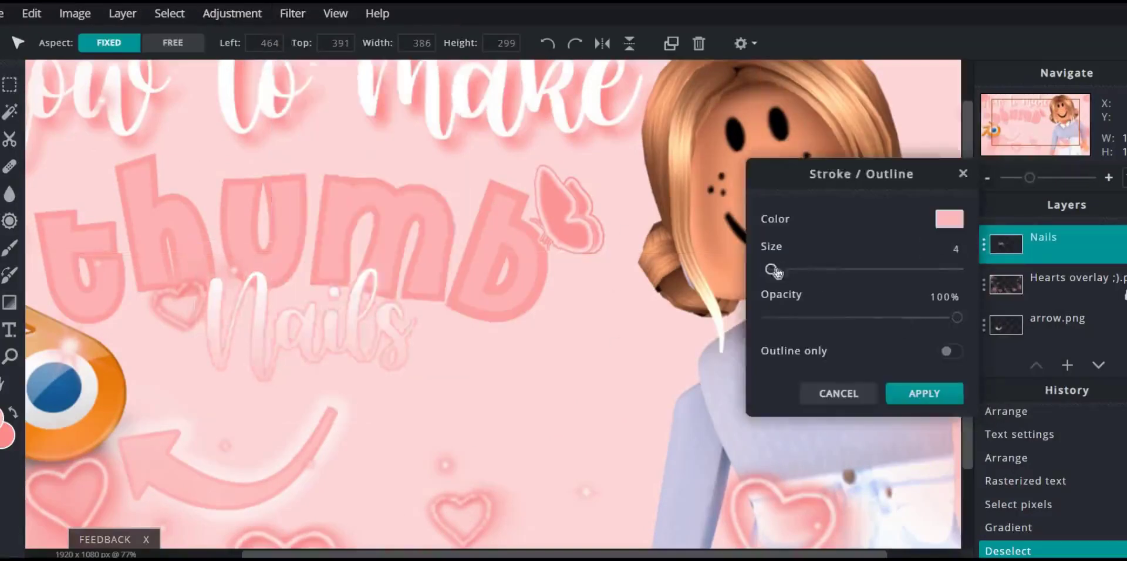
left_click(924, 393)
Step: Add an 8px white Outer glow to Nails and dismiss the Drop shadow filter unapplied
left_click(293, 13)
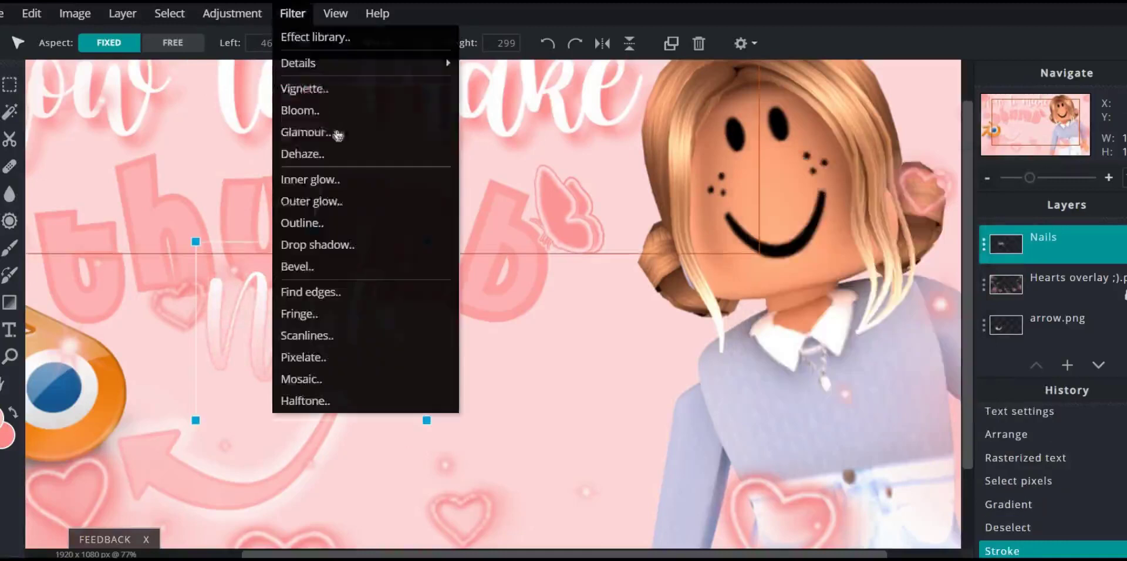
left_click(327, 199)
left_click_drag(762, 260, 728, 260)
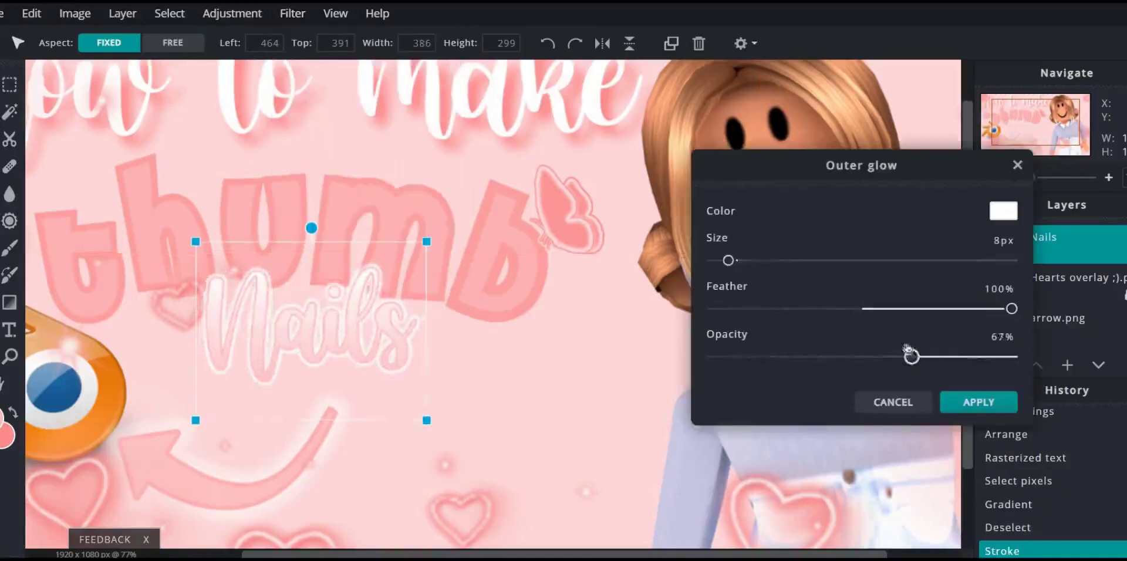
left_click(970, 396)
left_click(292, 13)
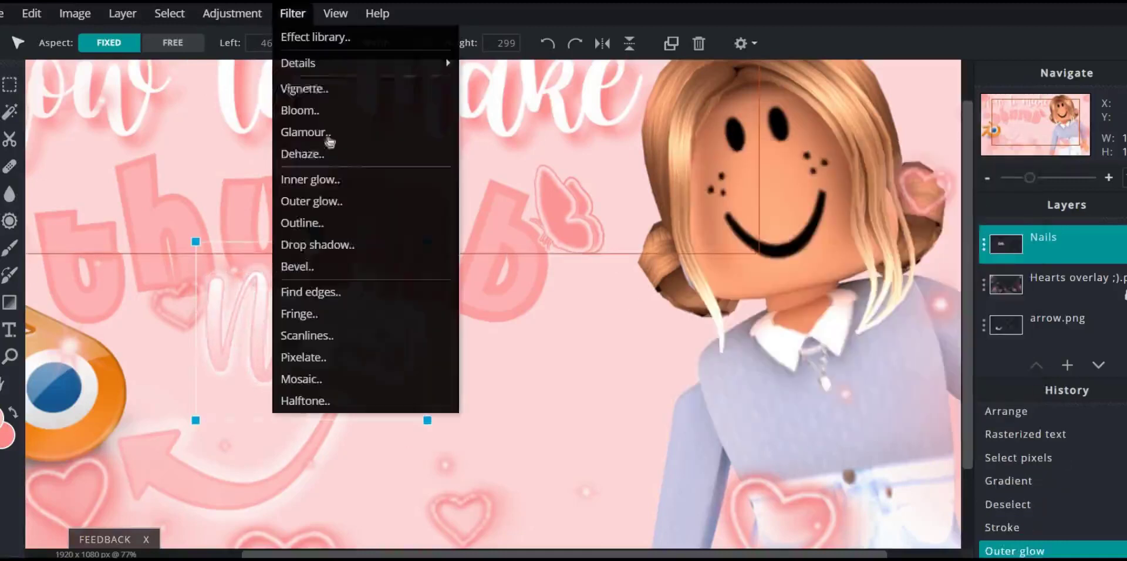
left_click(432, 245)
left_click(836, 433)
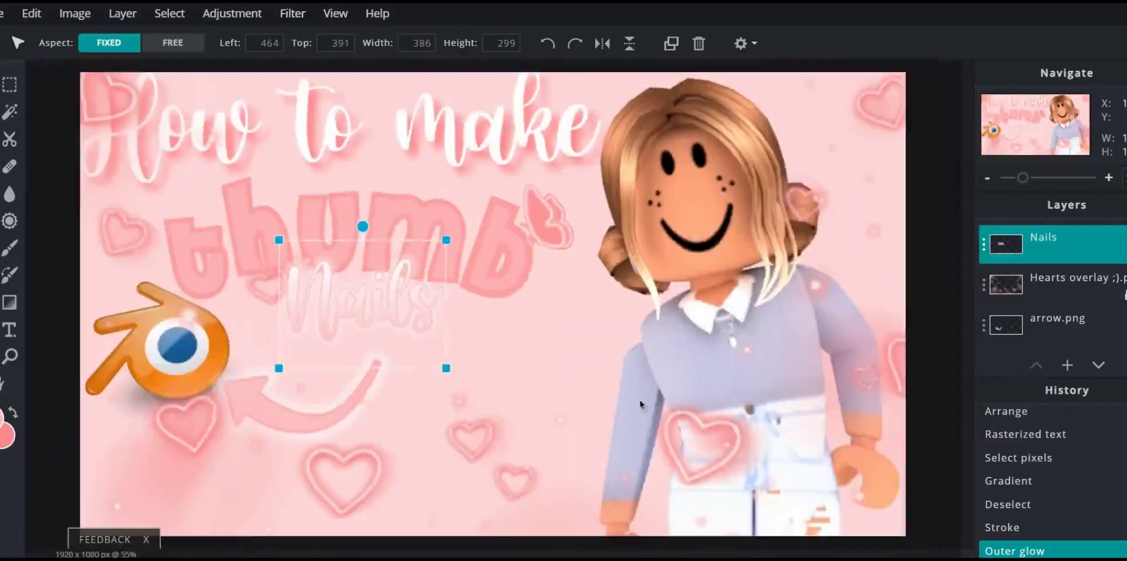
Step: Select the Blender logo and browse the effect library without applying anything
left_click(158, 346)
left_click(292, 12)
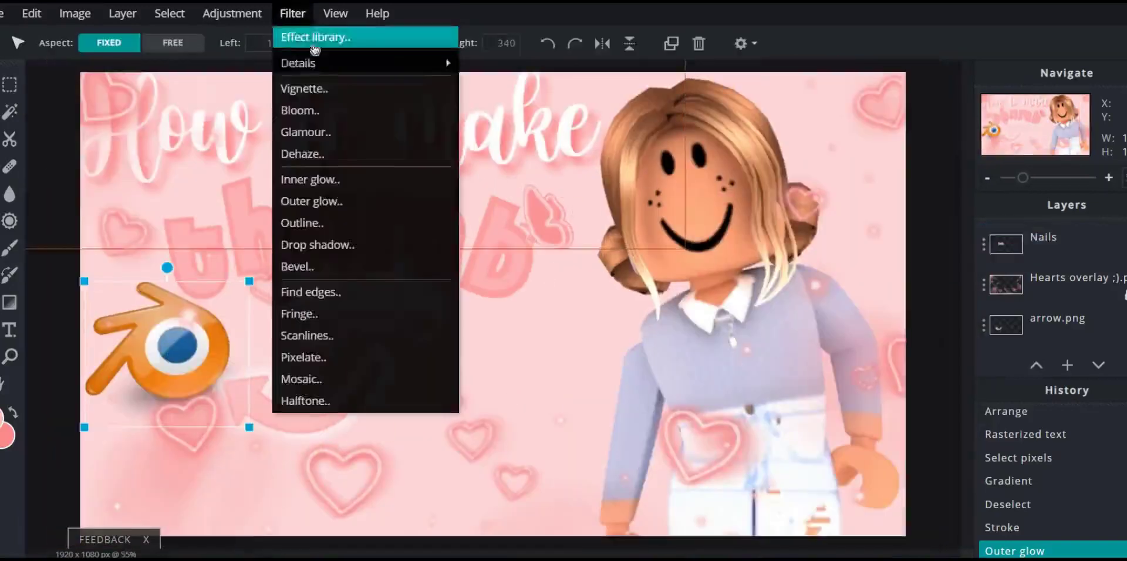
left_click(317, 35)
left_click(990, 363)
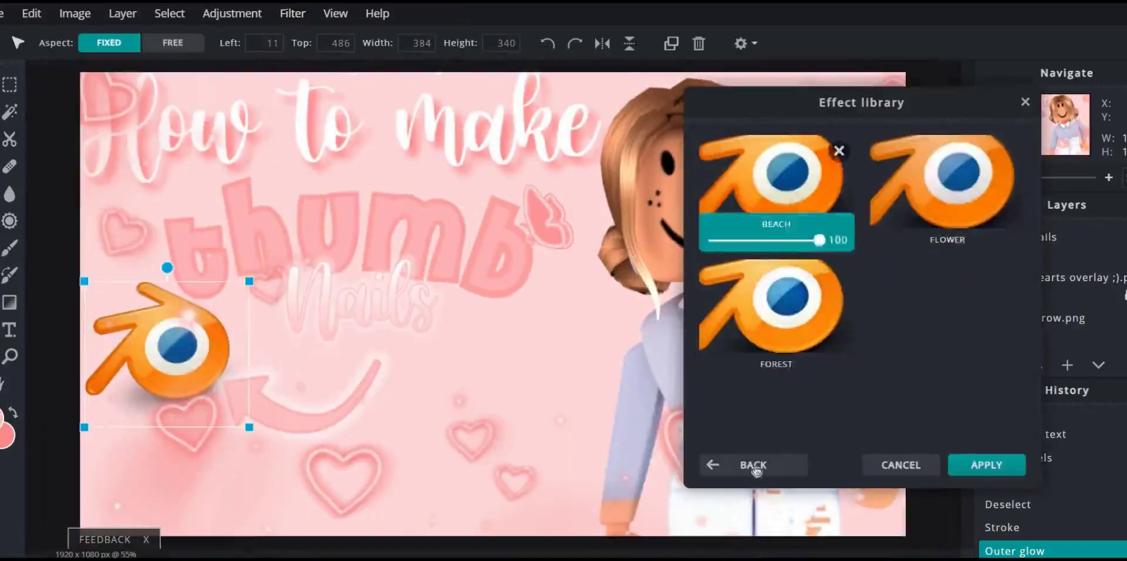
left_click(742, 465)
left_click(852, 272)
left_click(763, 465)
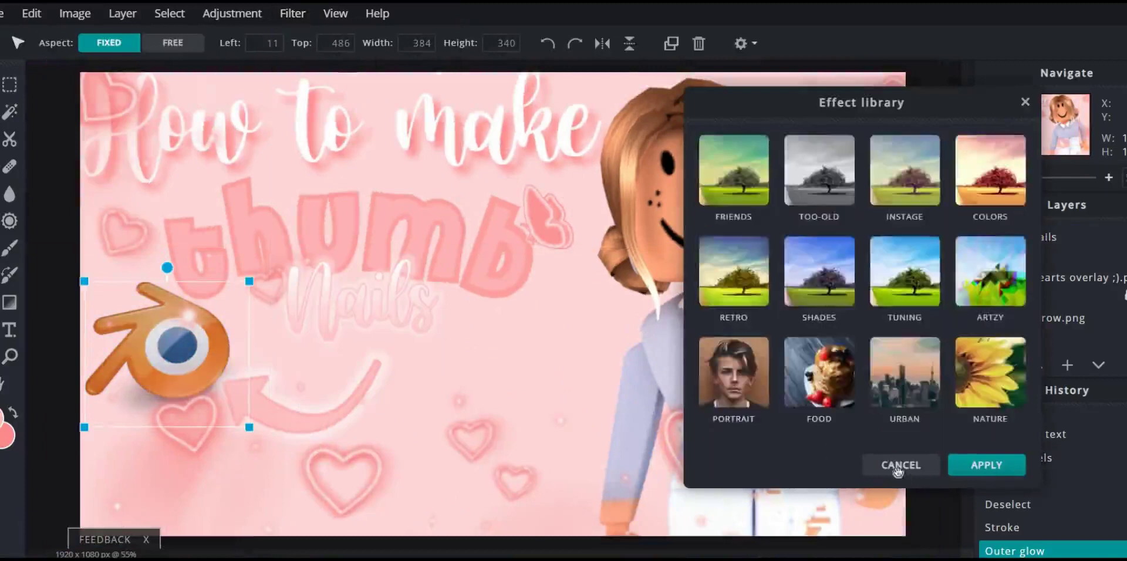
left_click(898, 465)
left_click(292, 13)
Step: Recolour the Blender logo with a deep pink Color lookup adjustment
left_click(232, 13)
left_click(239, 172)
left_click(909, 217)
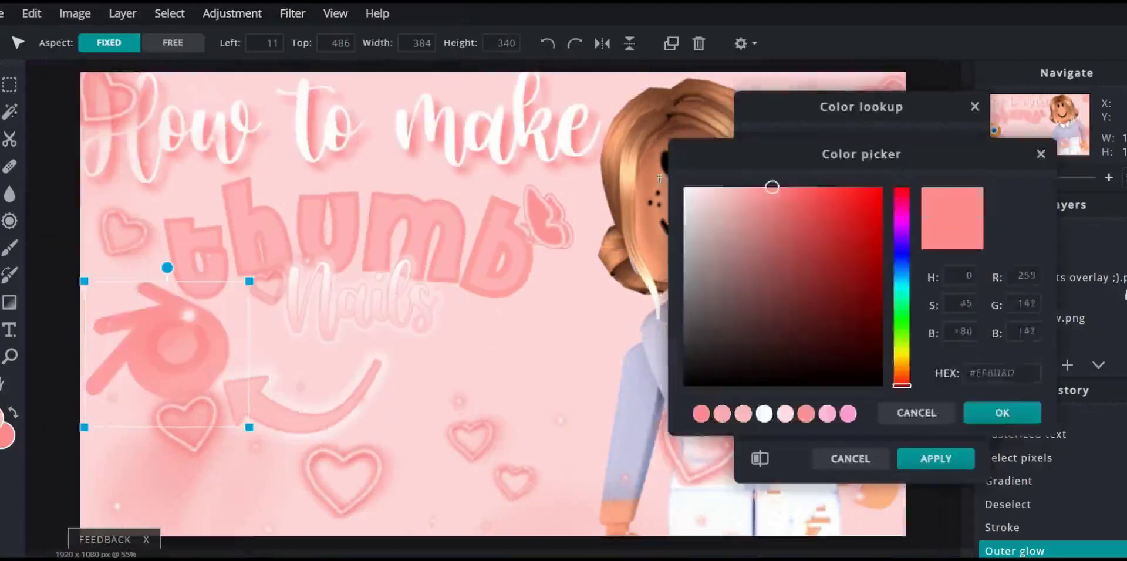
left_click(798, 204)
left_click(909, 217)
left_click(784, 199)
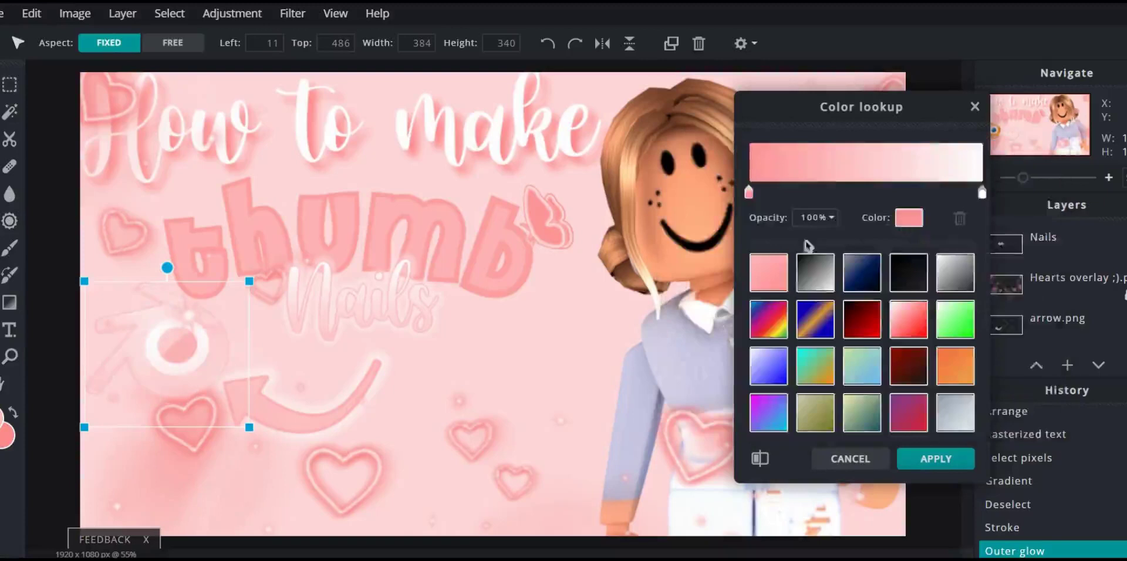
left_click(909, 217)
left_click(916, 216)
left_click(1000, 410)
left_click(936, 458)
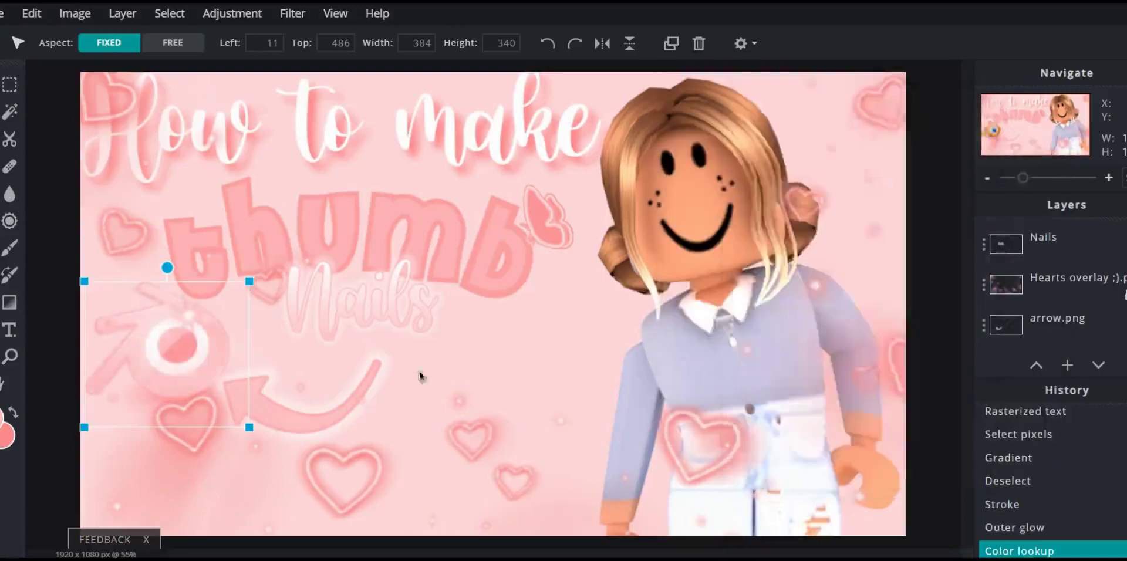
scroll(513, 428, "down", 1)
Step: Add a faint 15px Outer glow to the logo with 100% feather and low opacity
left_click(292, 13)
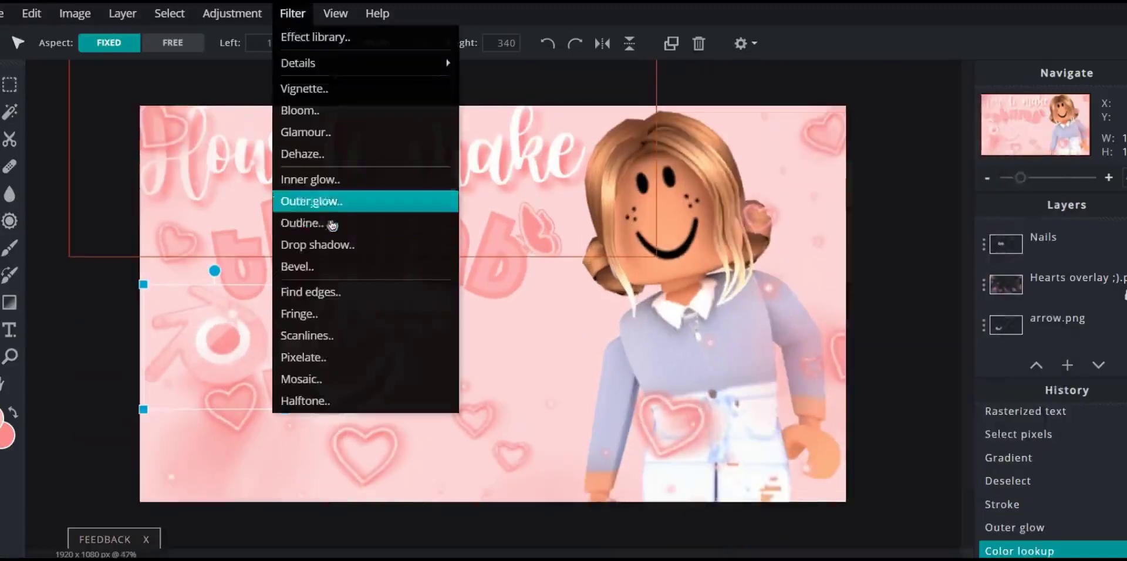
left_click(320, 201)
left_click(1012, 308)
left_click_drag(1011, 357, 780, 355)
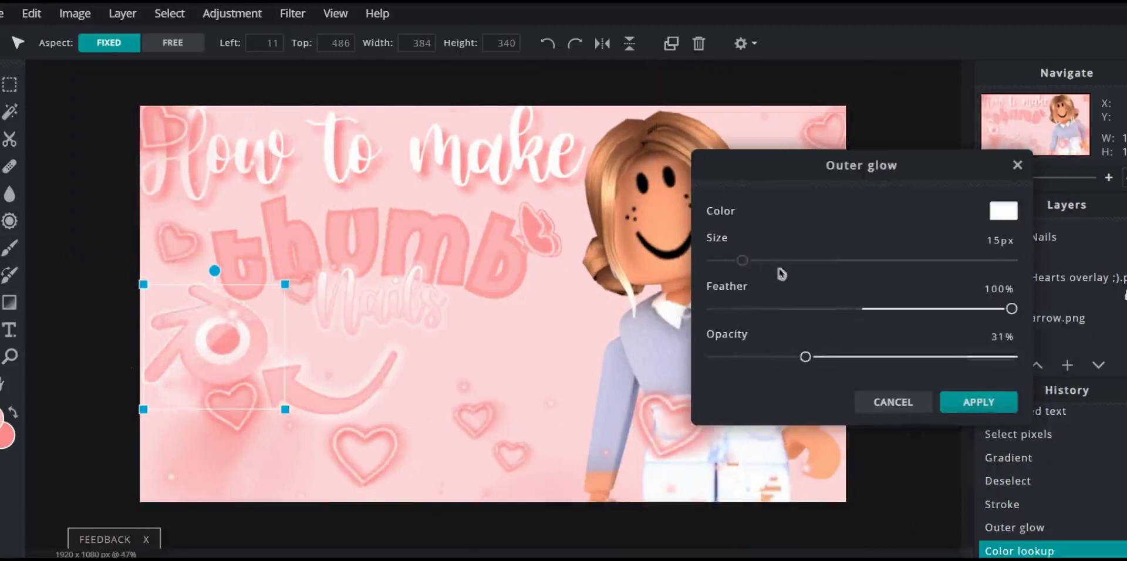
left_click(972, 402)
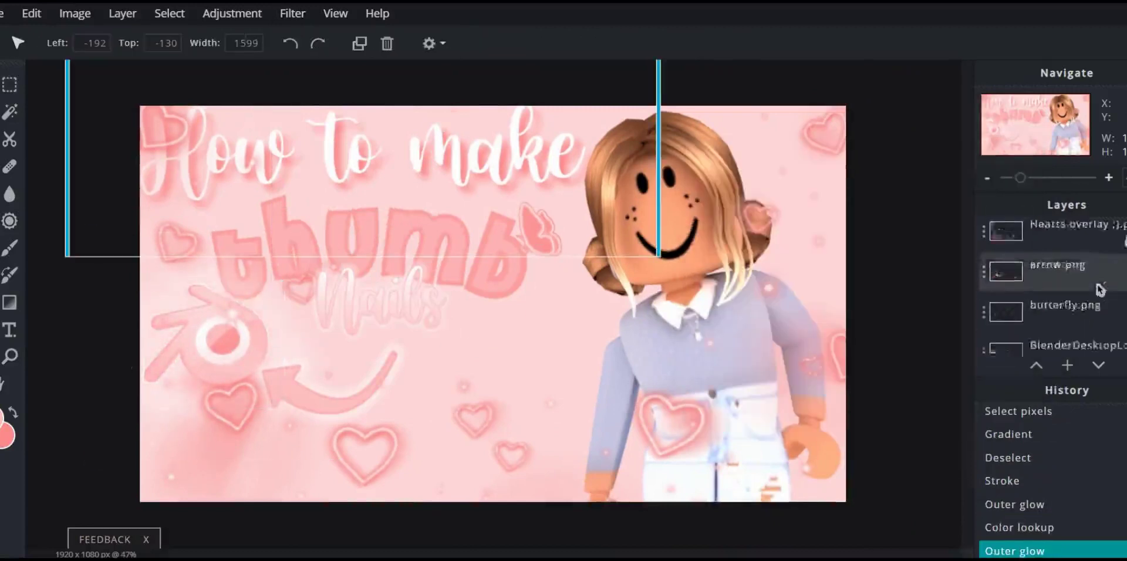
Step: Rasterize the 'How to make' text layer and select its pixels
scroll(1098, 289, "down", 2)
left_click(122, 13)
left_click(176, 168)
left_click(169, 13)
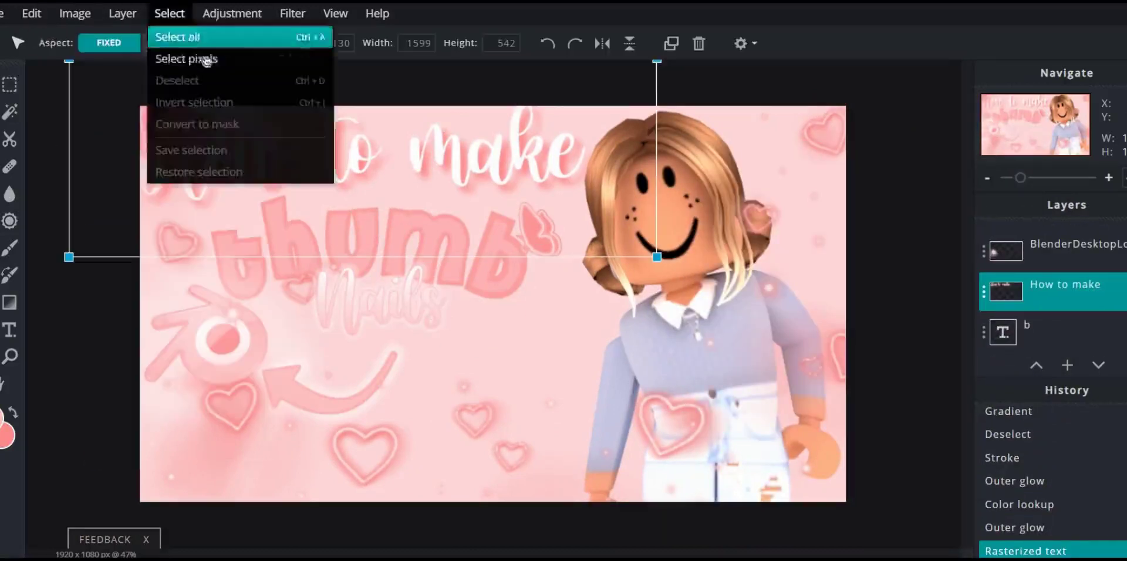
left_click(188, 57)
Step: Try a gradient on 'How to make', undo it, and deselect
left_click(10, 302)
left_click_drag(176, 153, 528, 153)
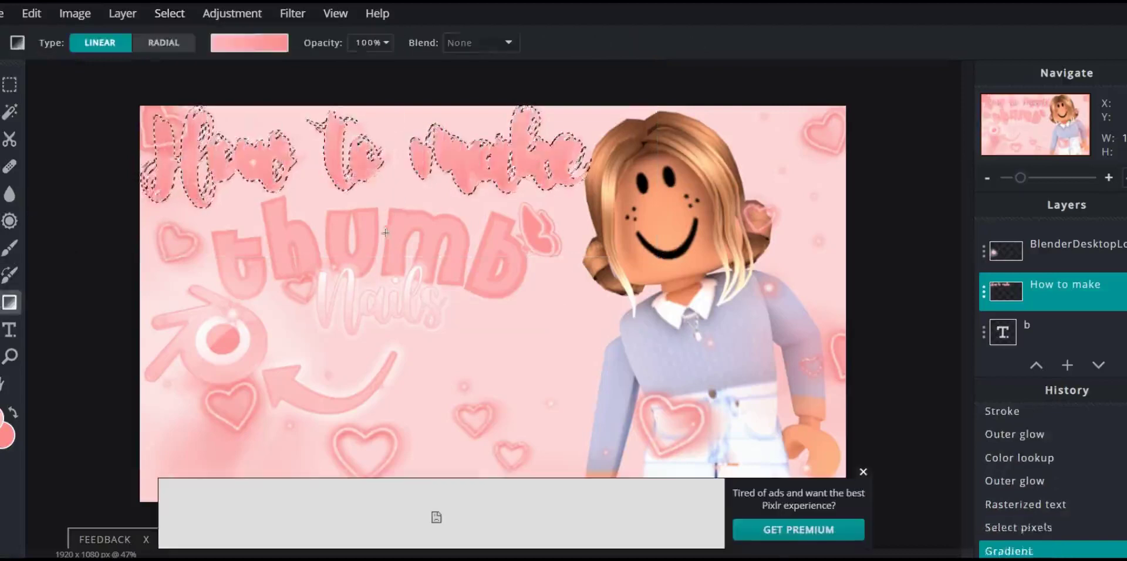
left_click(248, 43)
left_click(918, 413)
key("ctrl+z")
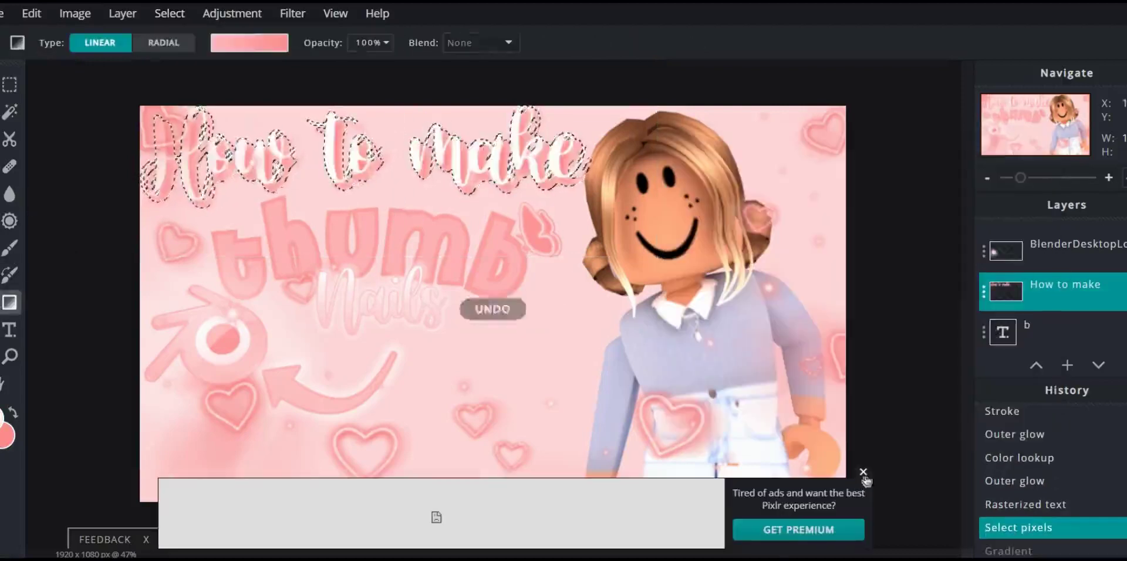
left_click(863, 472)
key("v")
key("ctrl+d")
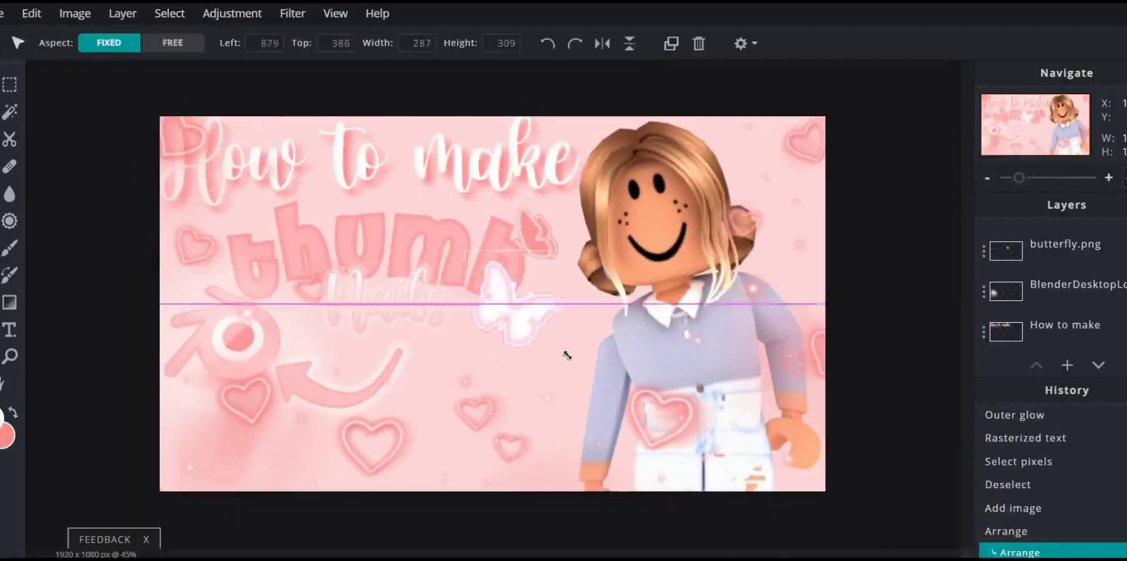
Step: Shrink the butterfly beside Nails and apply a Color lookup recolour to it
mouse_move(356, 243)
left_mouse_down()
mouse_move(494, 300)
mouse_move(483, 304)
left_mouse_up()
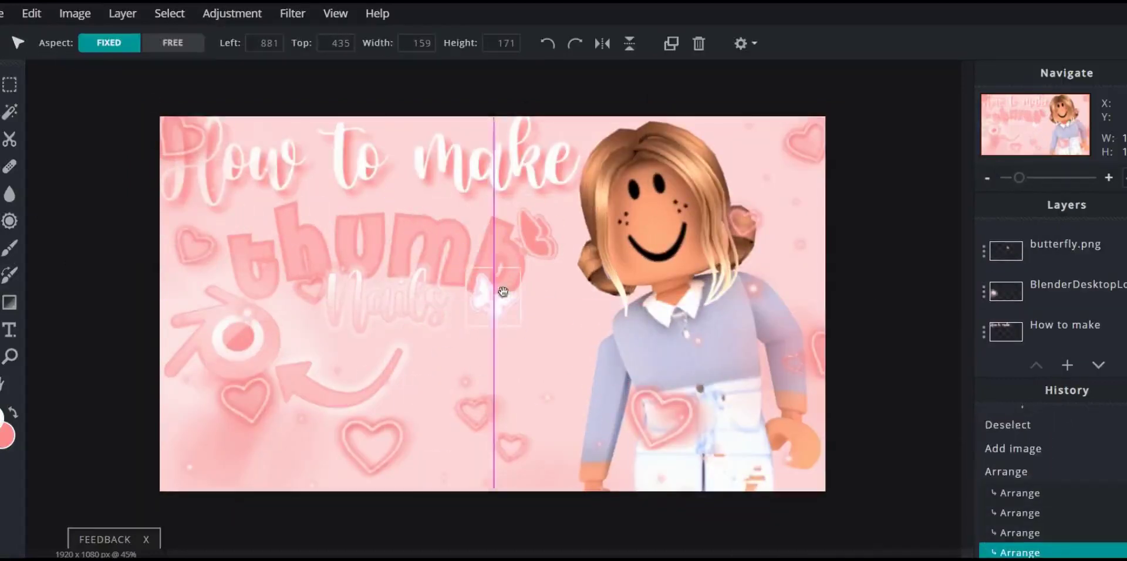
left_click(232, 12)
left_click(235, 172)
left_click(812, 196)
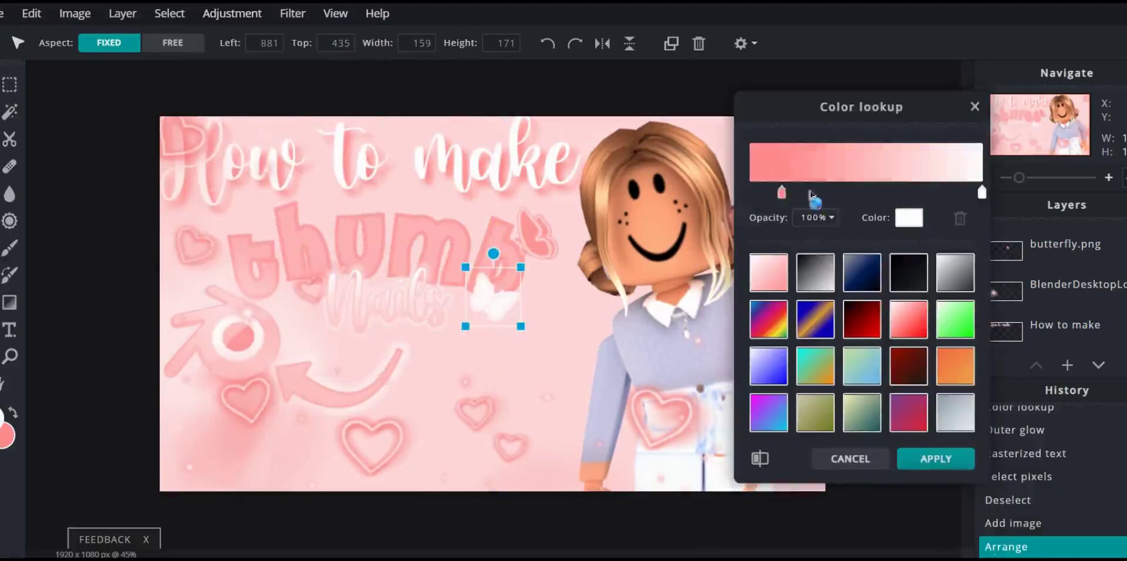
left_click(936, 458)
Step: Rework the butterfly's Color lookup to pink-to-white, then discard the change
left_click(232, 13)
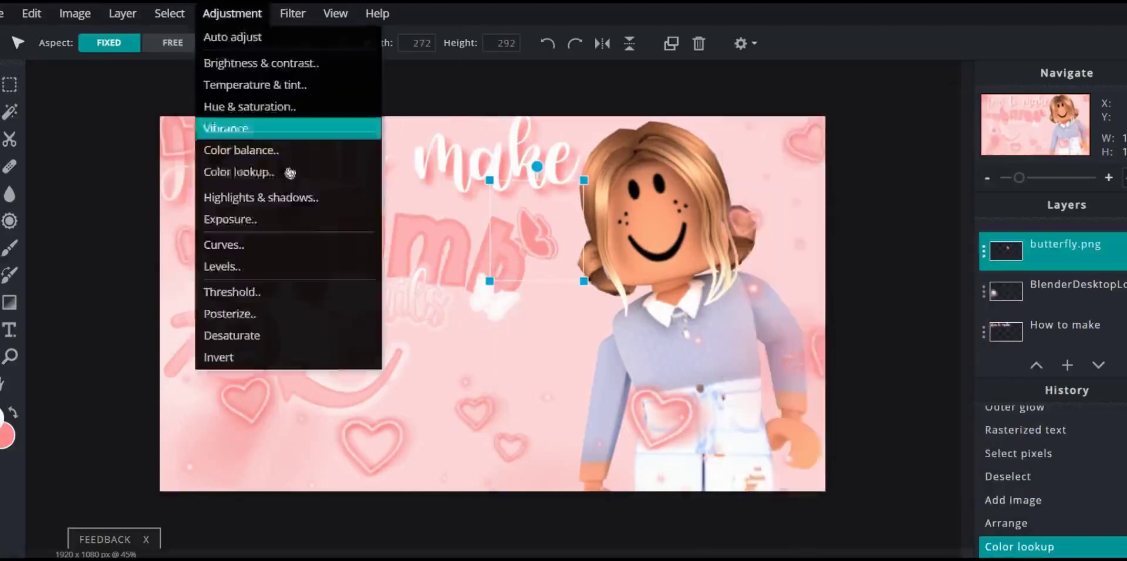
left_click(281, 171)
left_click_drag(982, 192, 802, 193)
left_click(769, 272)
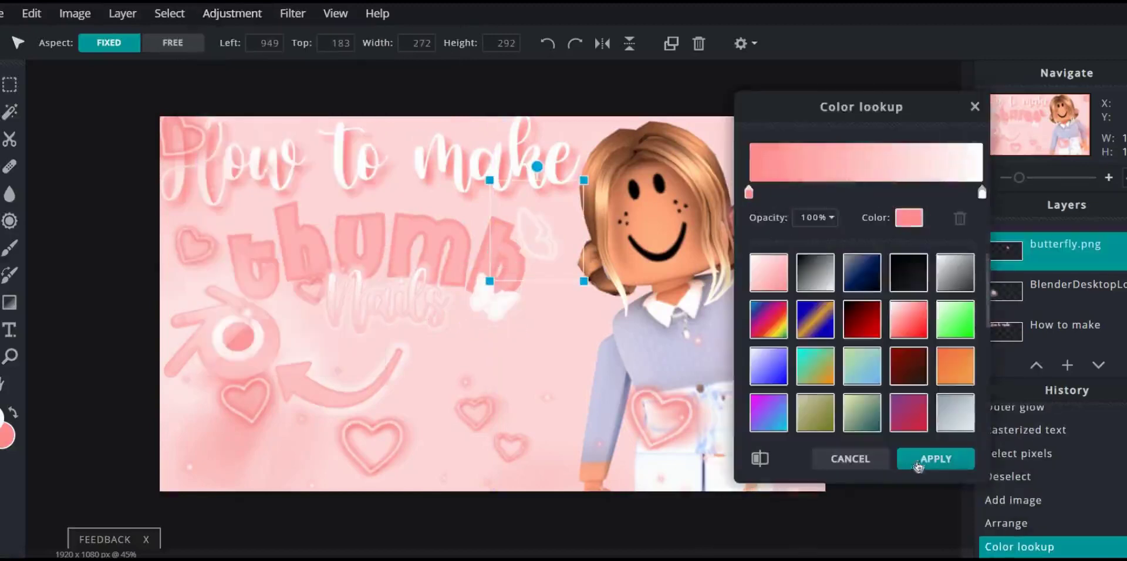
left_click(868, 460)
Step: Delete the image layer and select the thumbnail tutorial background layer
right_click(547, 243)
left_click(576, 387)
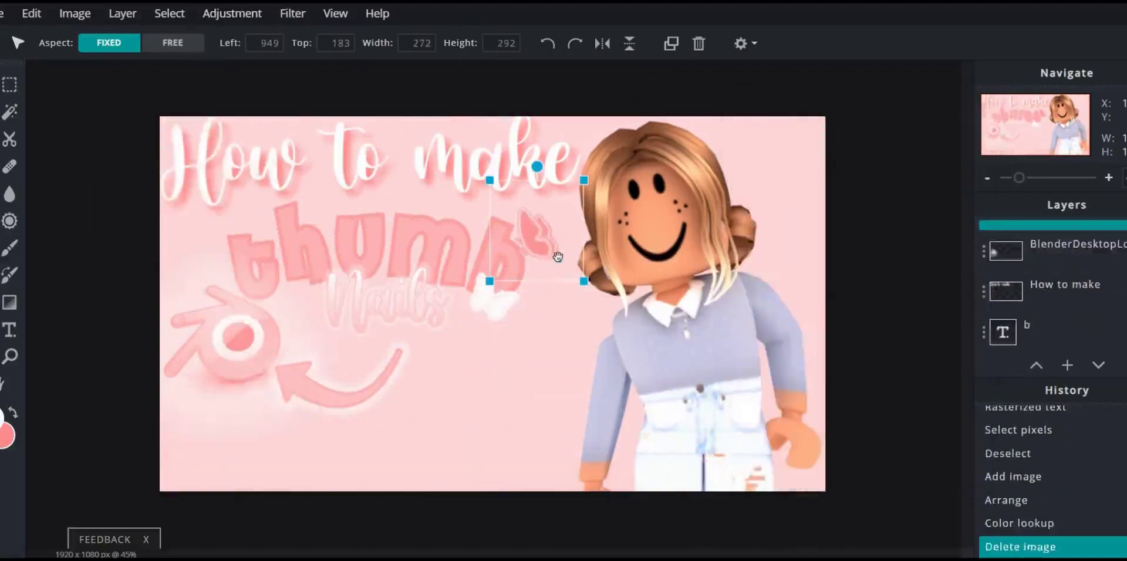
scroll(1043, 268, "down", 3)
left_click(1043, 268)
left_click(954, 524)
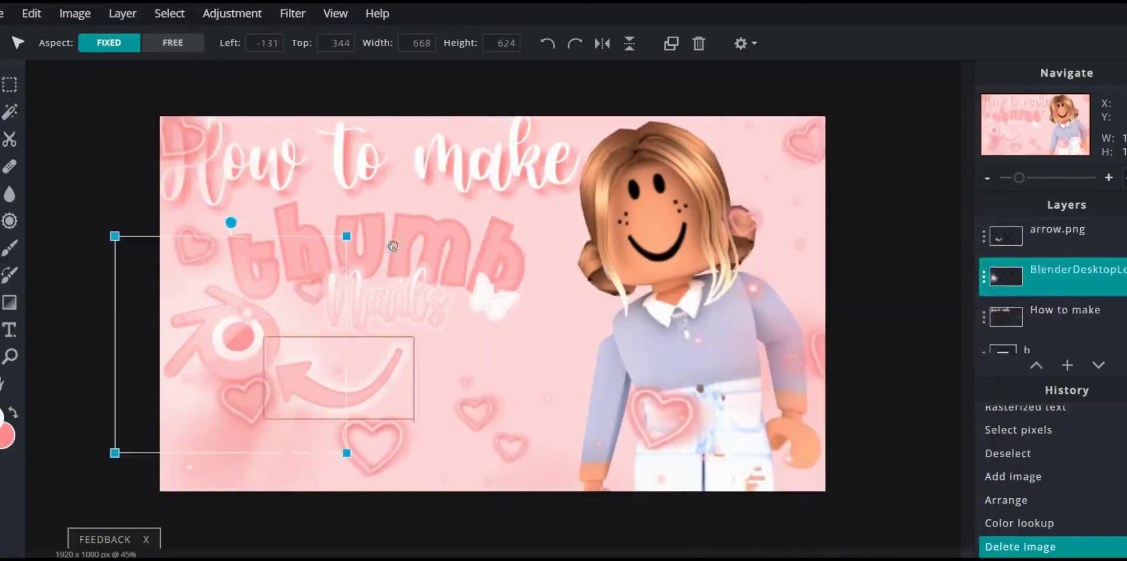
left_click(1025, 322)
scroll(1115, 270, "down", 3)
left_click(1116, 332)
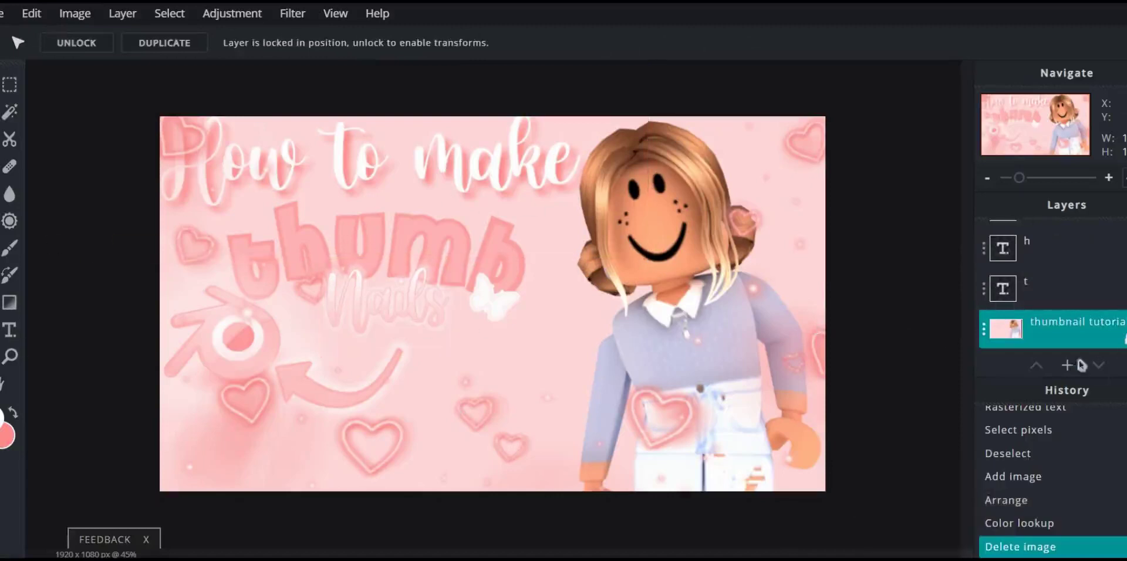
Step: Add pink watermark text 'Pxxiq' in the lower right with reduced opacity
key("t")
left_click(518, 334)
type("Pxxiq")
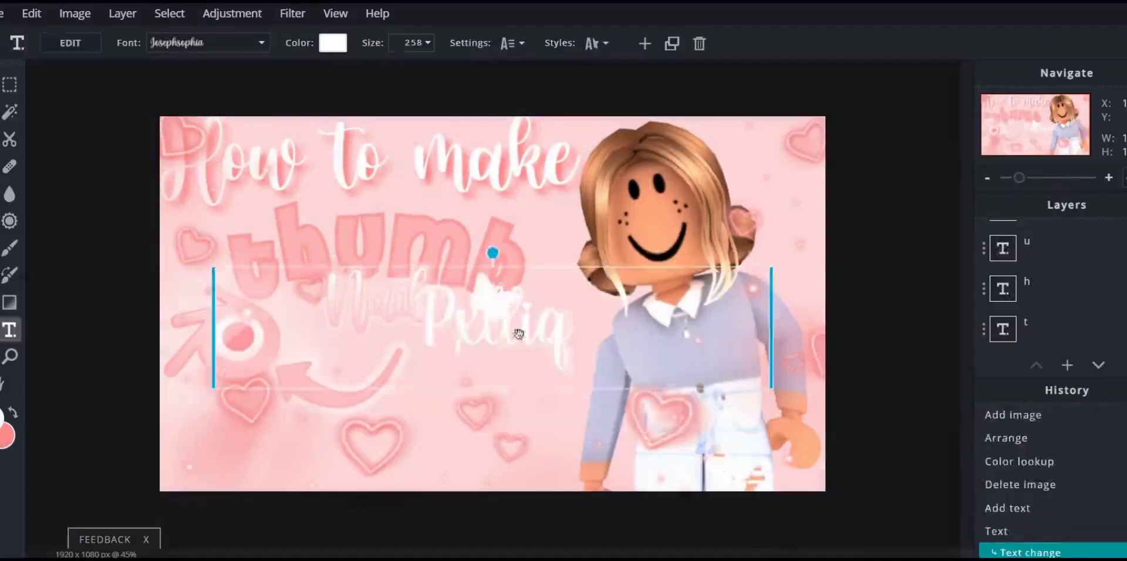
left_click_drag(518, 334, 756, 449)
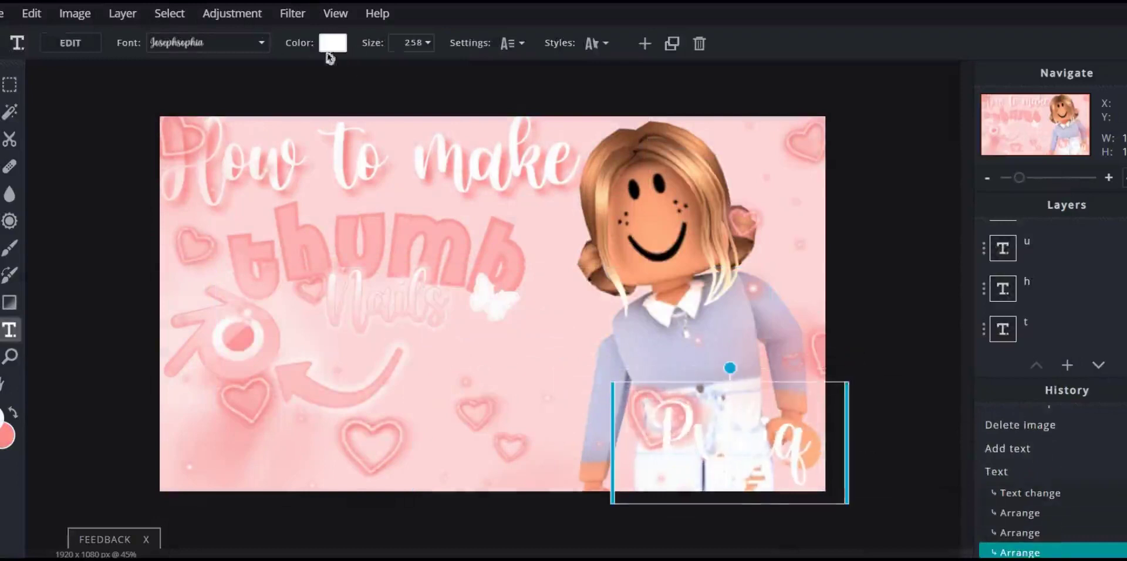
left_click(332, 43)
left_click_drag(738, 186, 758, 194)
left_click(1002, 411)
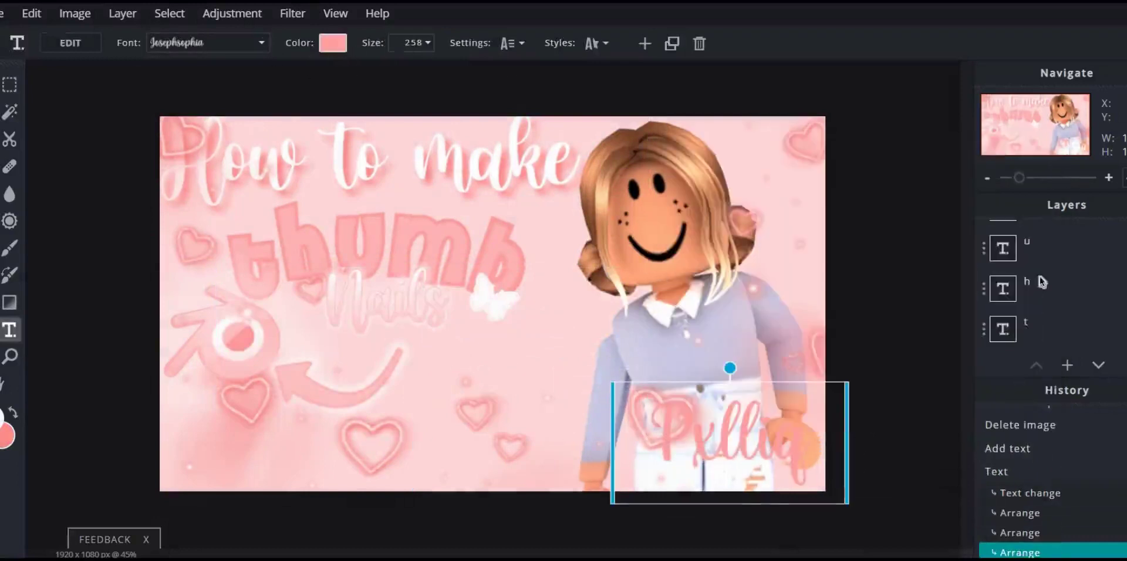
left_click(1051, 244)
left_click_drag(963, 360, 886, 359)
scroll(1069, 280, "down", 2)
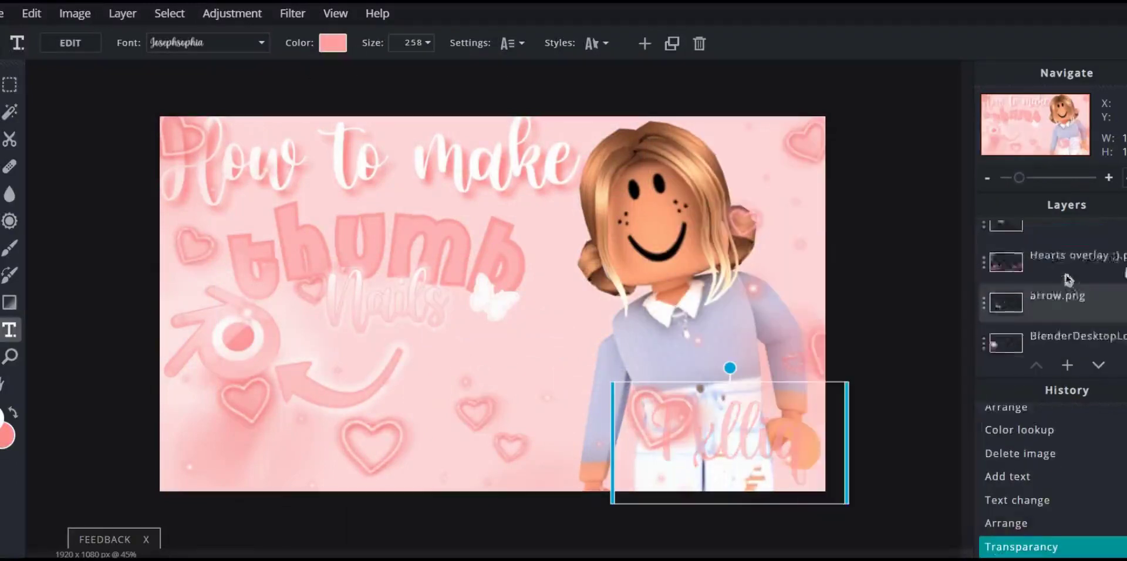
Step: Move the Hearts overlay to the top of the layer stack and lock it
left_click(1069, 262)
left_click(928, 403)
mouse_move(1069, 261)
left_mouse_down()
mouse_move(1115, 221)
mouse_move(1057, 241)
left_mouse_up()
left_click(1051, 244)
left_click(931, 383)
left_click(982, 251)
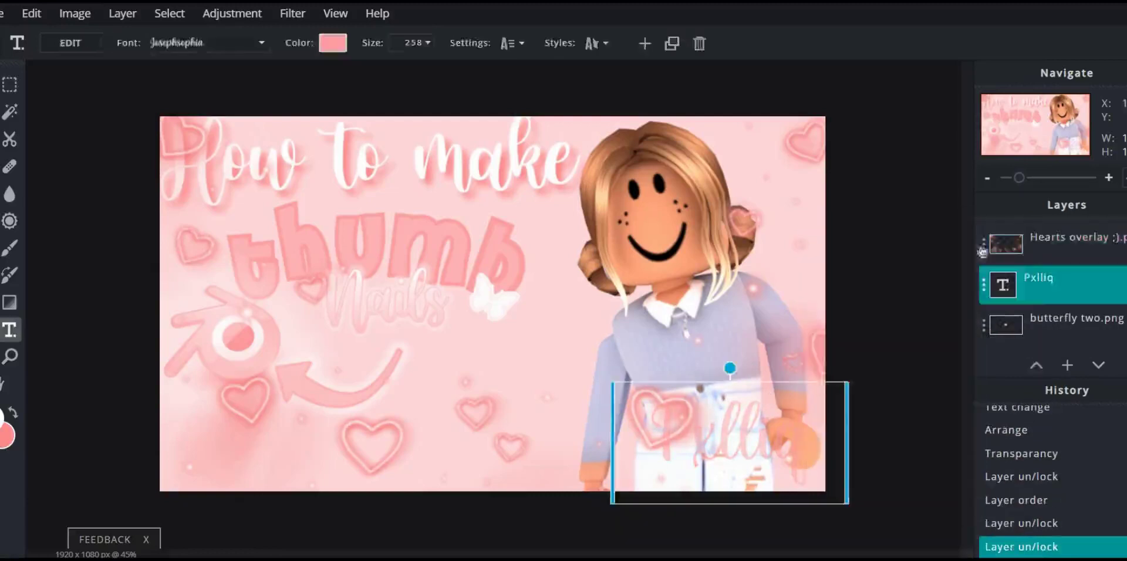
Step: Reposition the hearts overlay slightly lower left and lock it in place
key("v")
left_click_drag(758, 354, 715, 354)
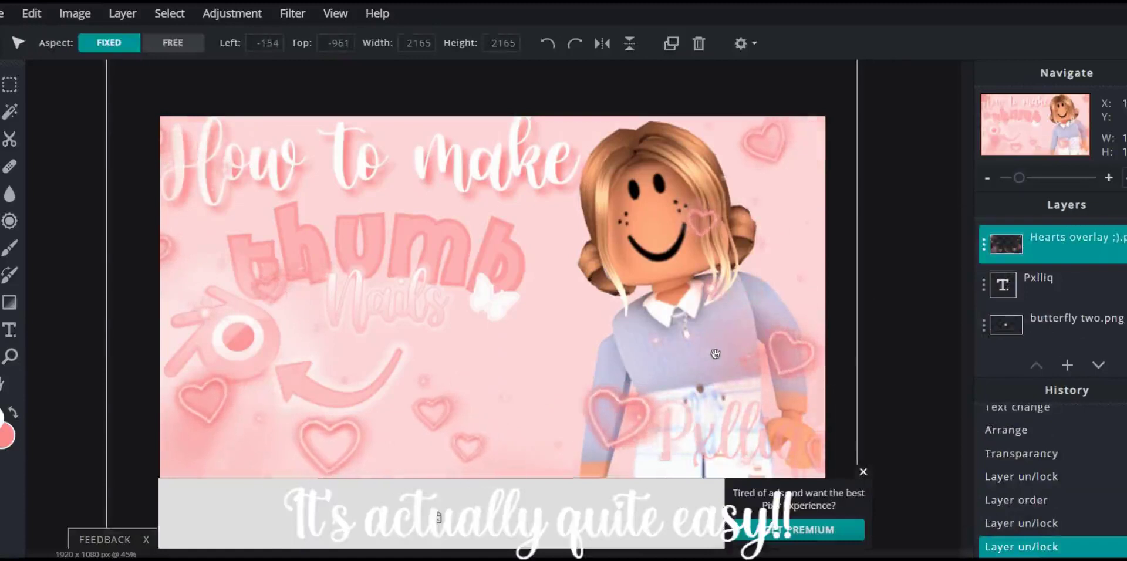
left_click(863, 472)
left_click_drag(846, 529, 846, 403)
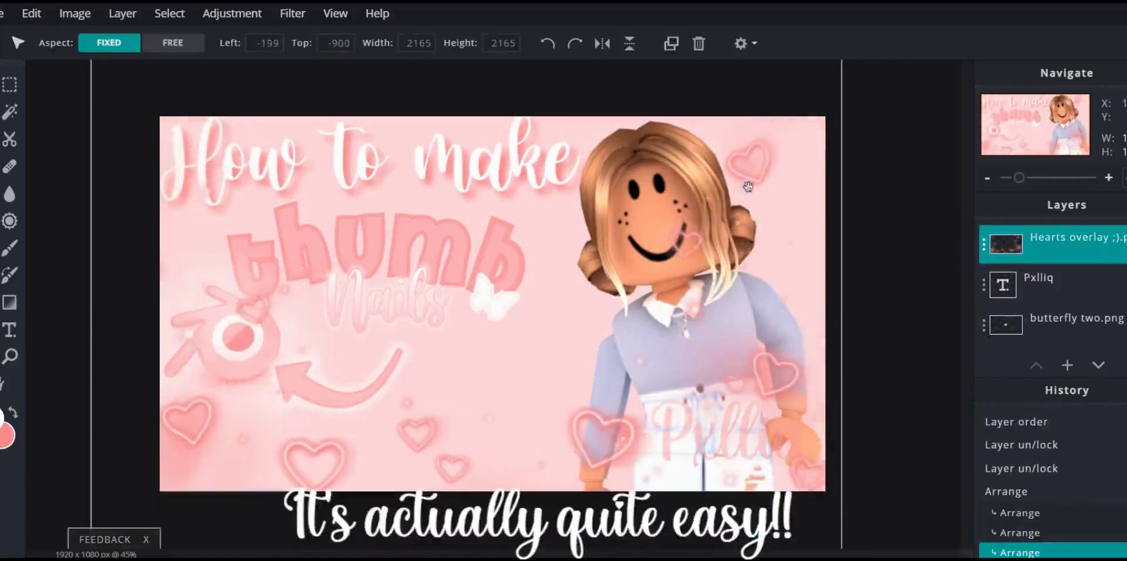
left_click(984, 245)
left_click(931, 383)
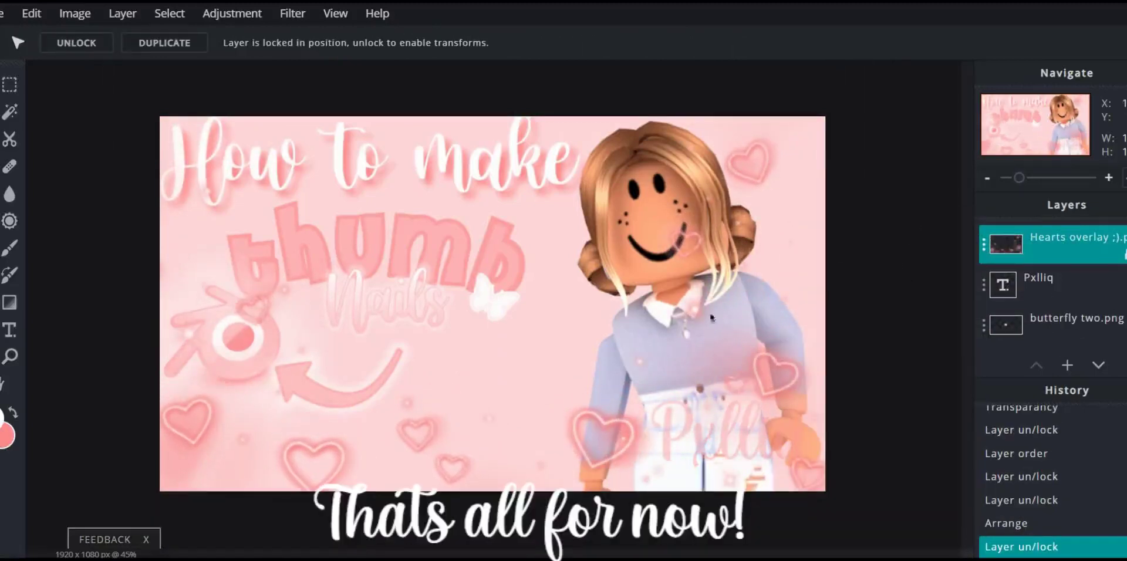
scroll(1057, 300, "down", 2)
scroll(1057, 300, "up", 2)
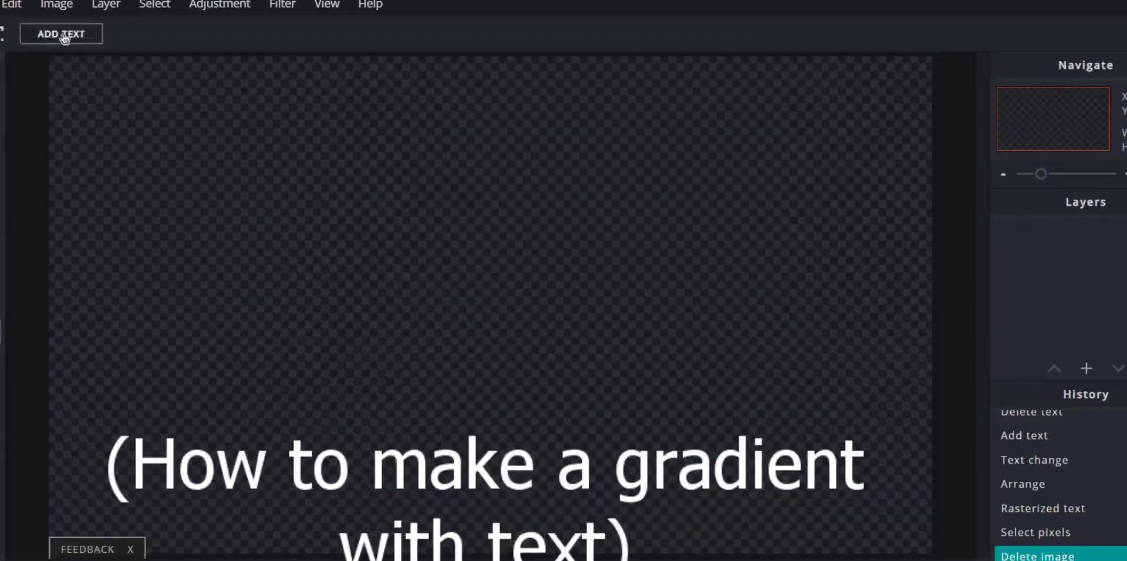
Step: Enter 'Hi my little subbies' as the text and narrow its box snugly around the words
type("y")
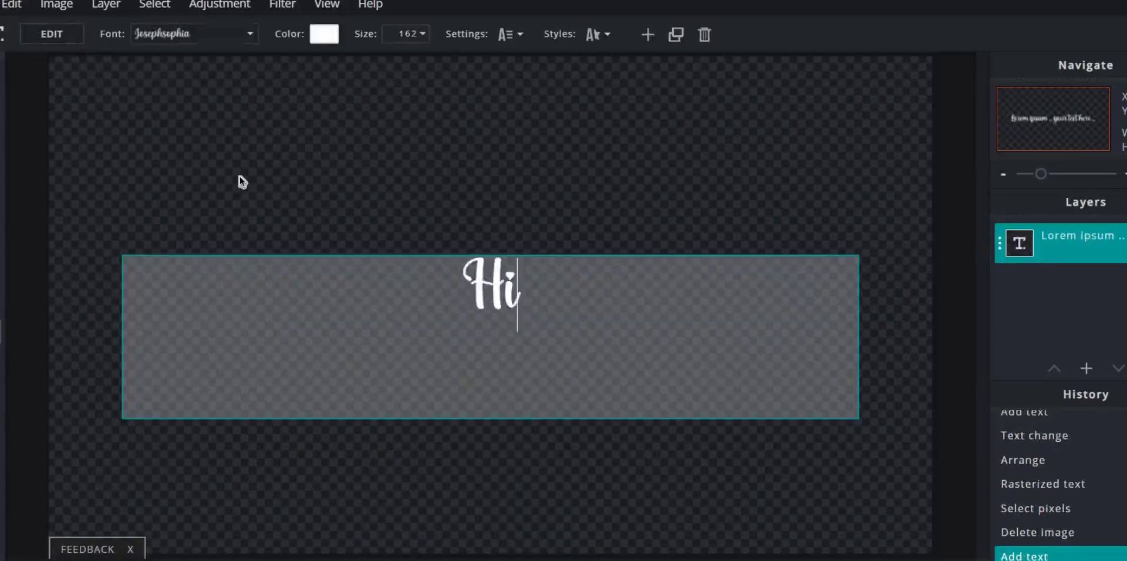
type(" my little sub")
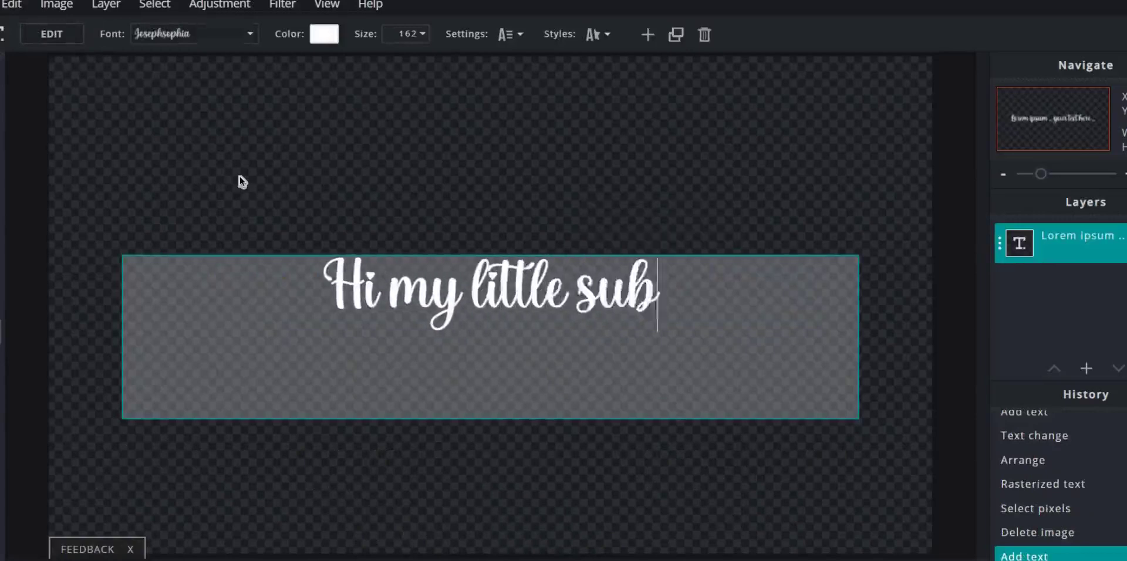
type("bies")
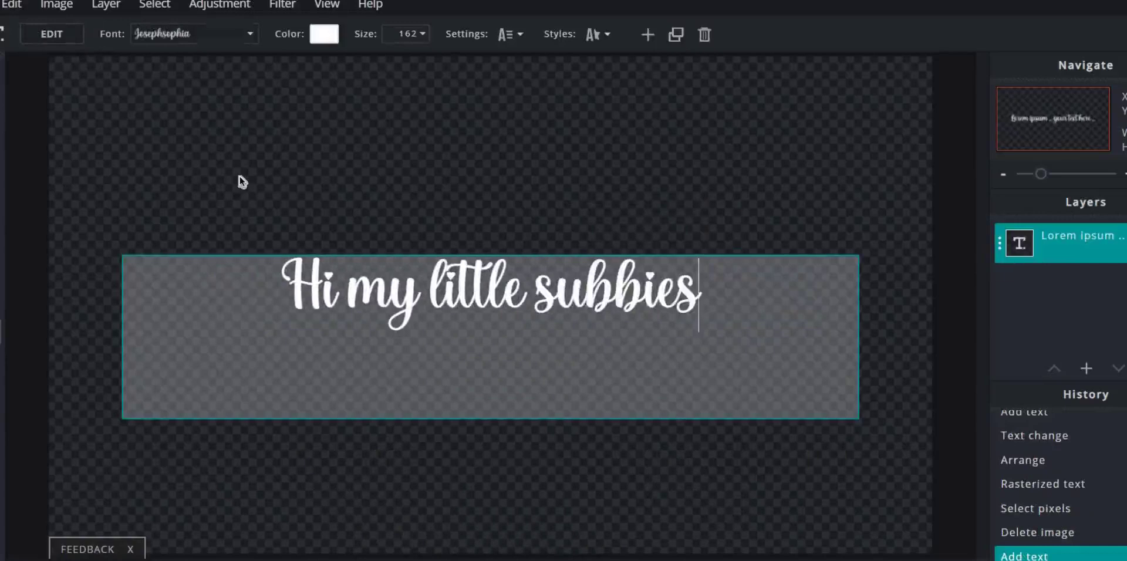
left_click(870, 328)
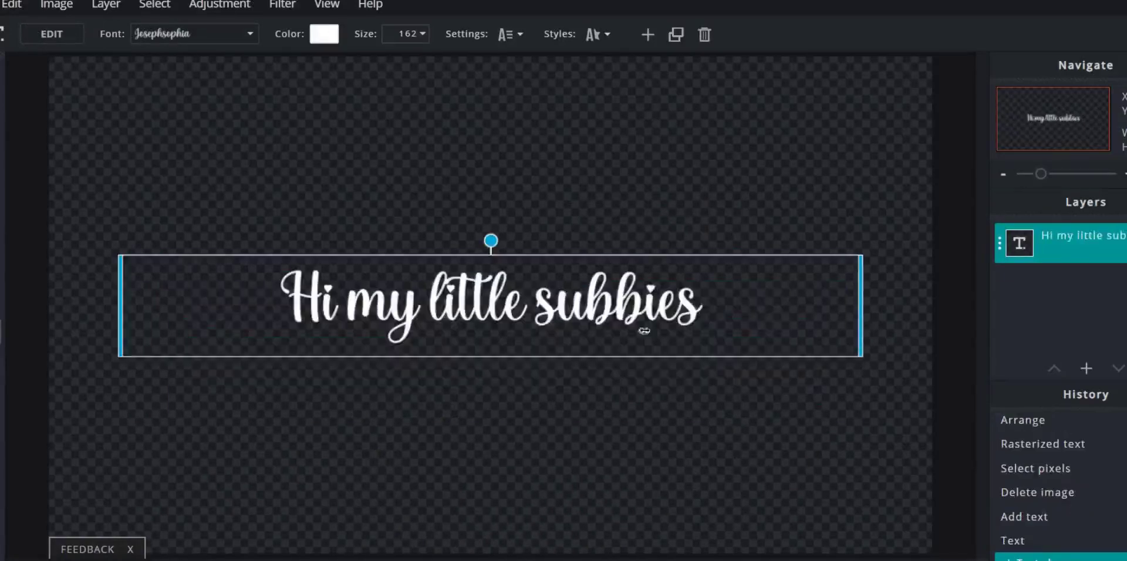
mouse_move(644, 330)
left_mouse_down()
mouse_move(577, 329)
mouse_move(516, 388)
left_mouse_up()
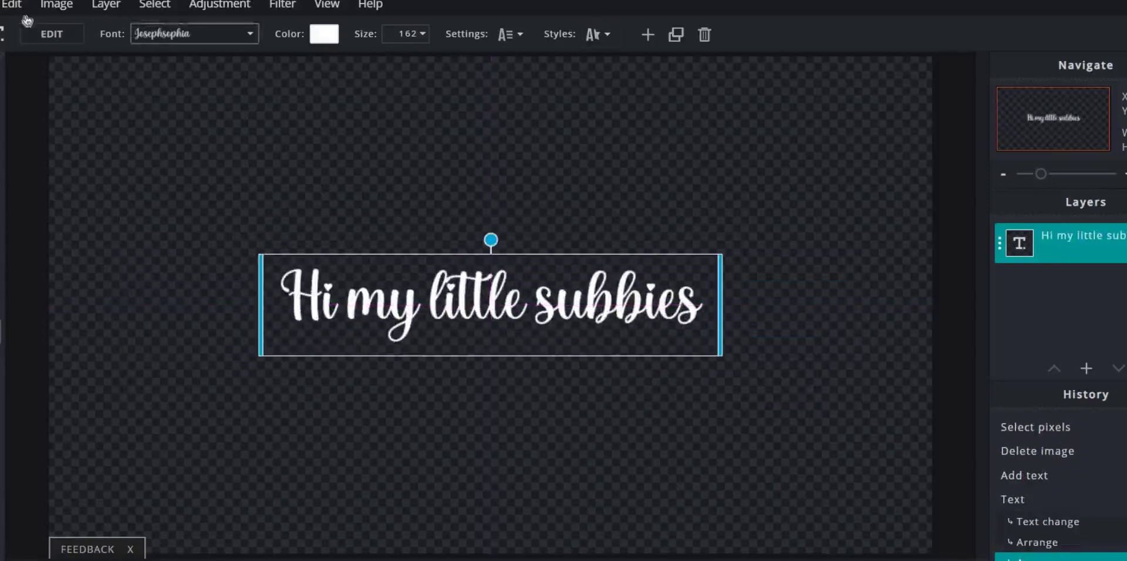
left_click(101, 15)
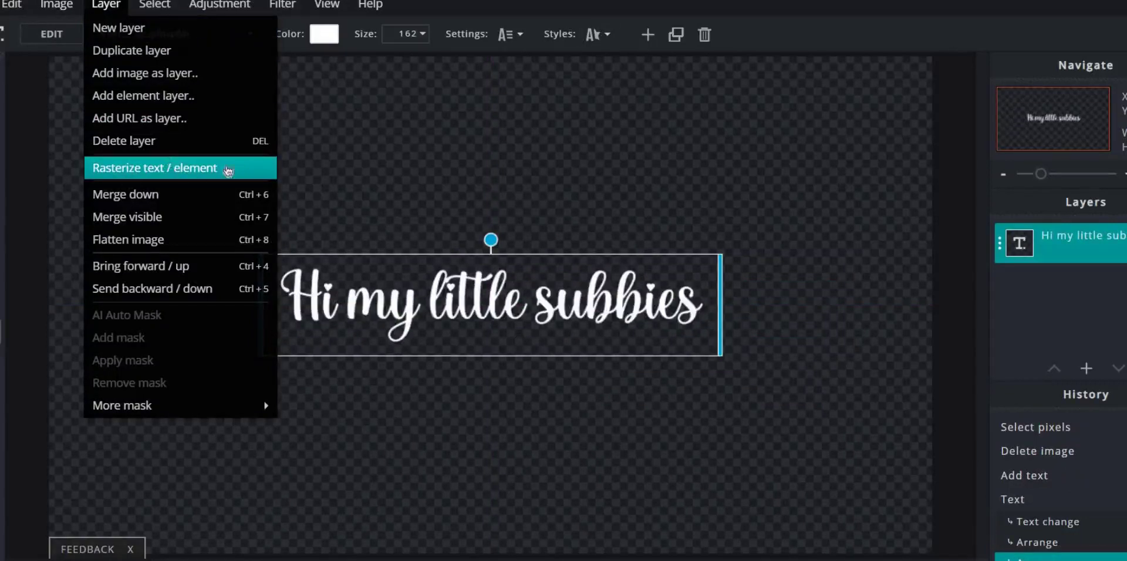
Step: Rasterize the 'Hi my little subbies' text, select its pixels, and switch to the Gradient tool
left_click(157, 170)
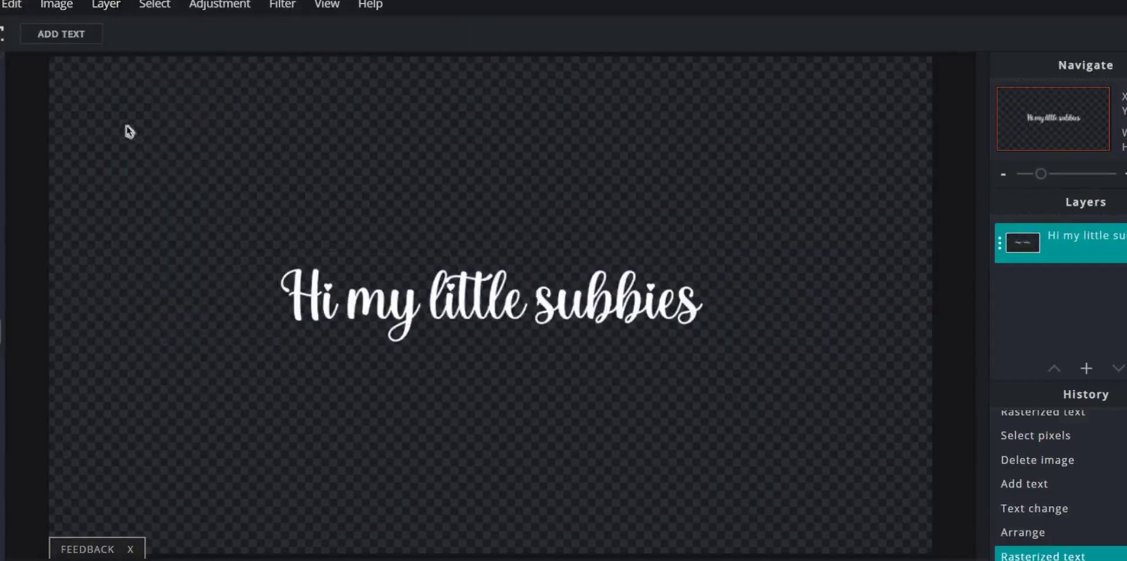
key("v")
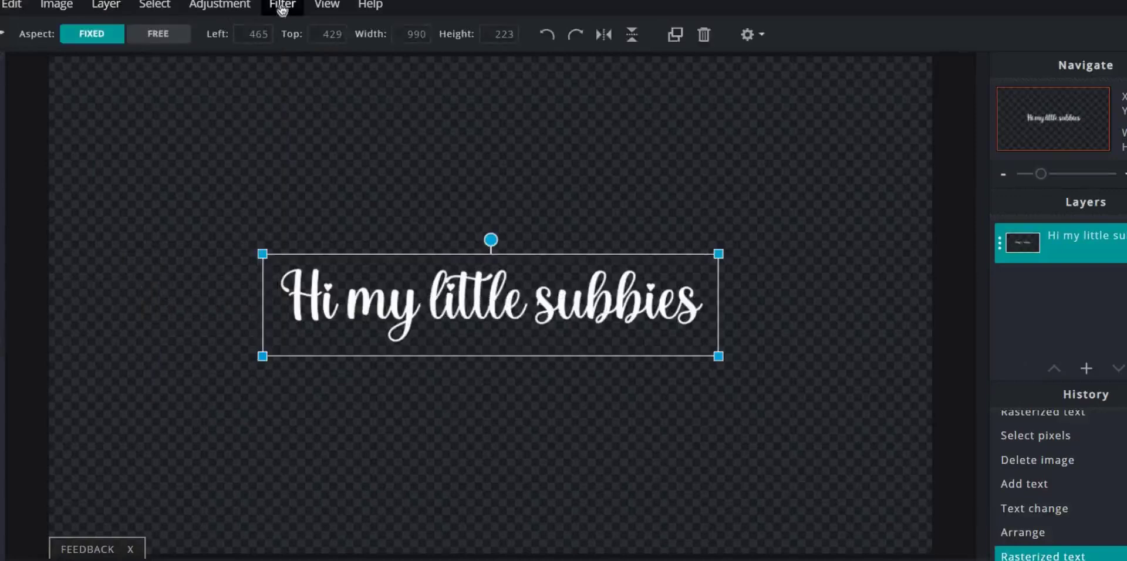
left_click(159, 8)
left_click(191, 53)
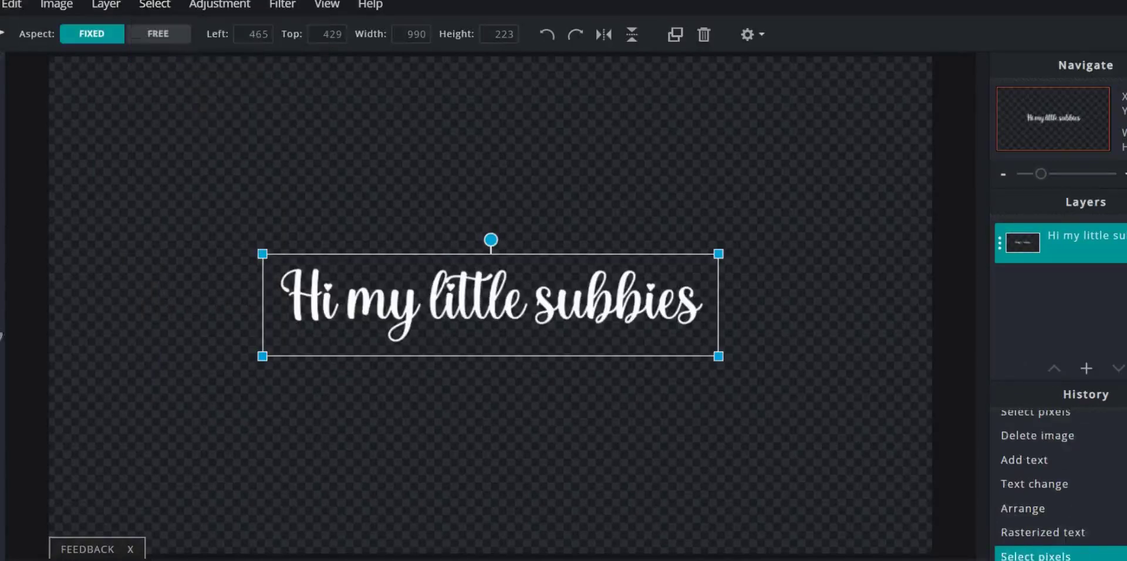
key("g")
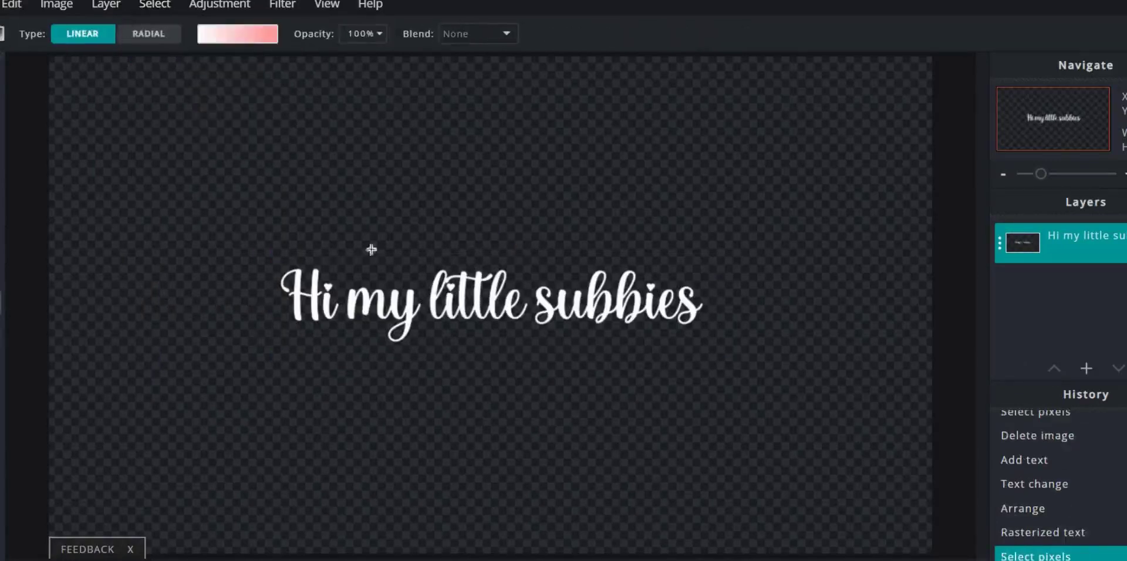
key("ctrl+plus")
key("ctrl+plus")
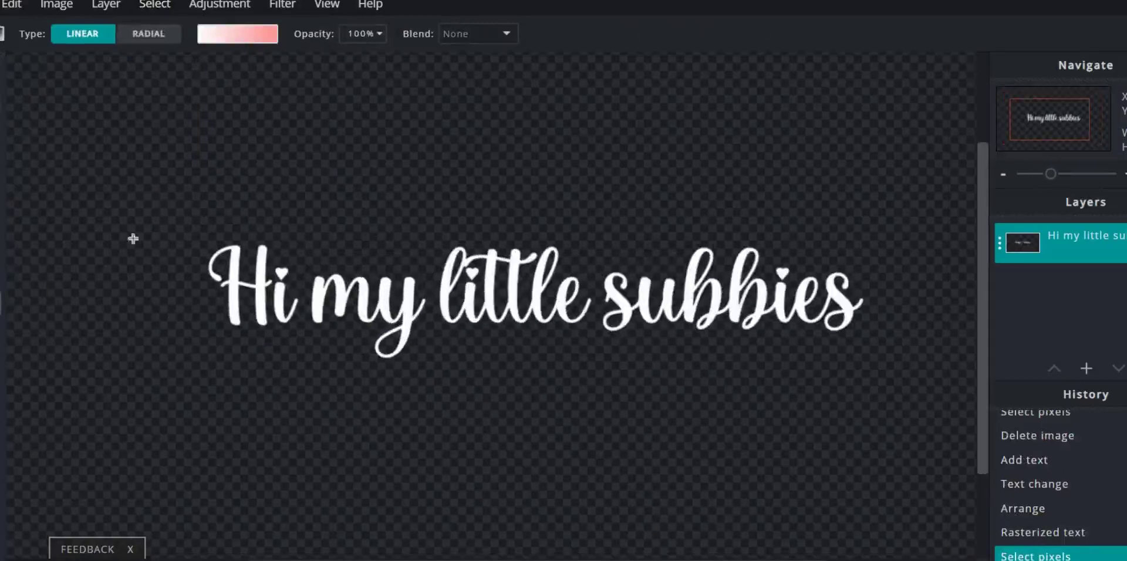
Step: Magic-wand select 'H', 'i', 'my', 'little' and 'subbies' into one combined selection
key("w")
left_click(239, 290)
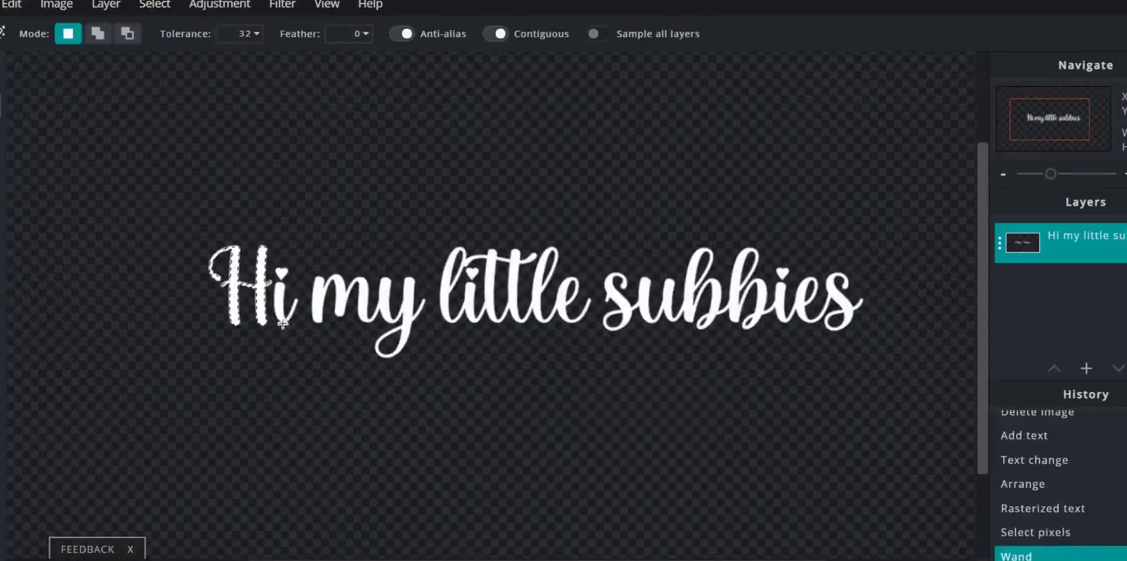
left_click(281, 282)
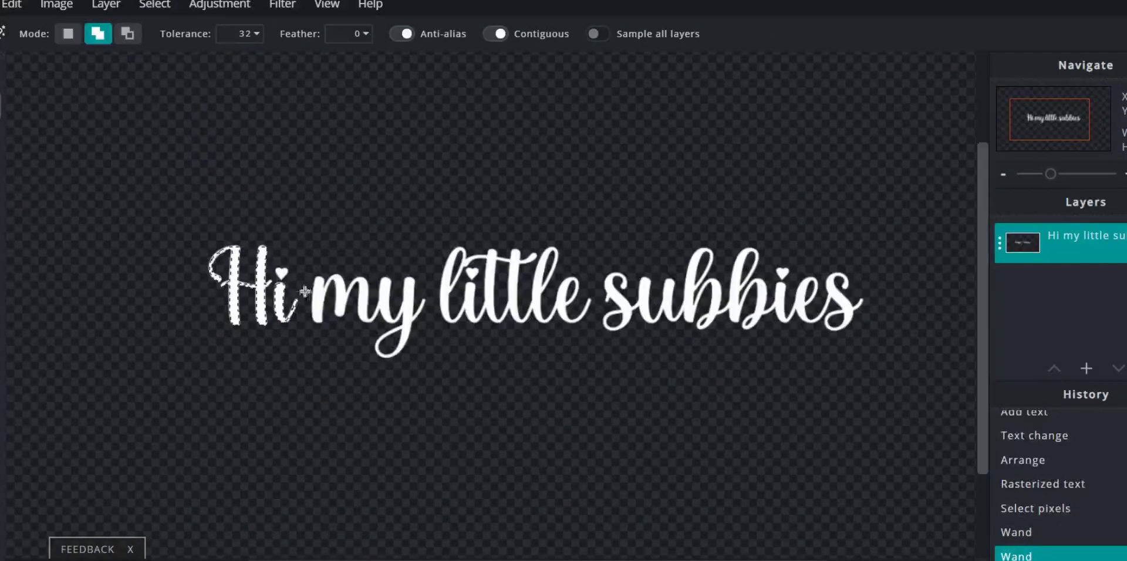
left_click(387, 297)
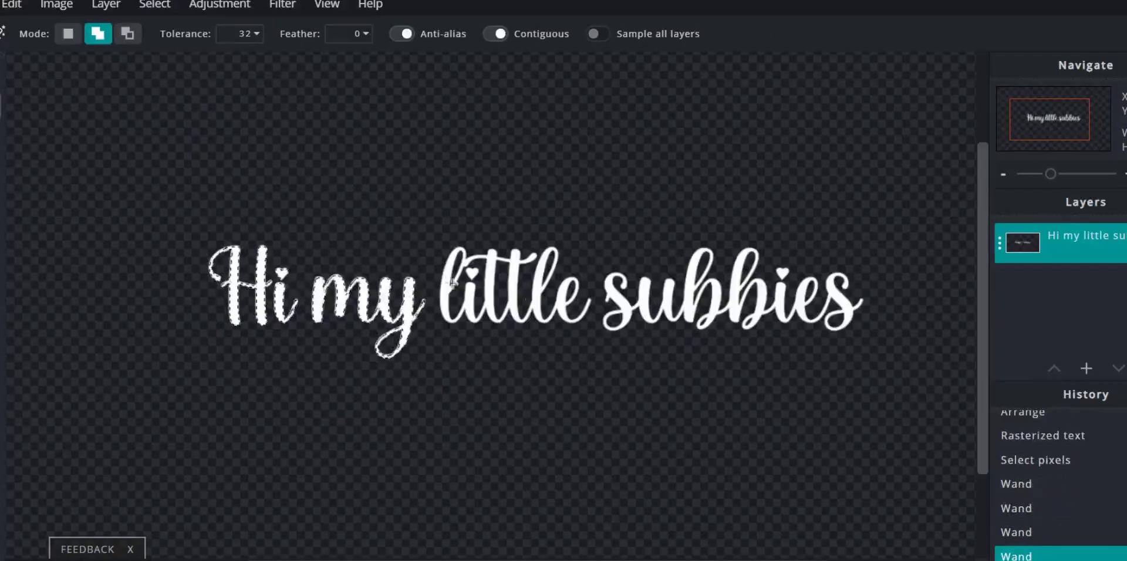
left_click(452, 283)
left_click(630, 309, "shift")
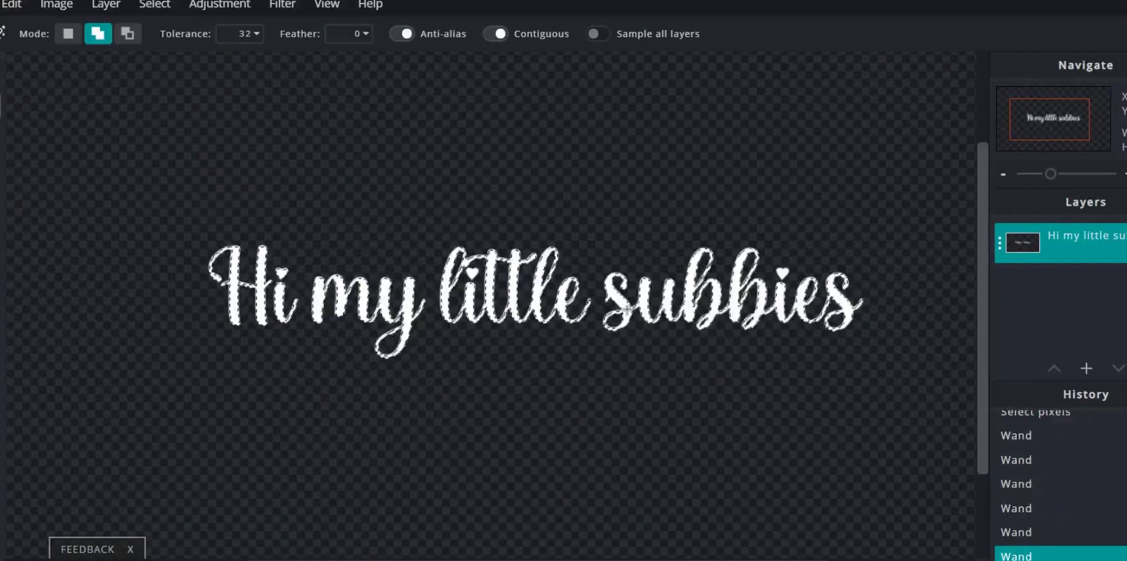
scroll(540, 305, "down", 1)
Step: Fill the selected letters with a top-to-bottom pink gradient
key("g")
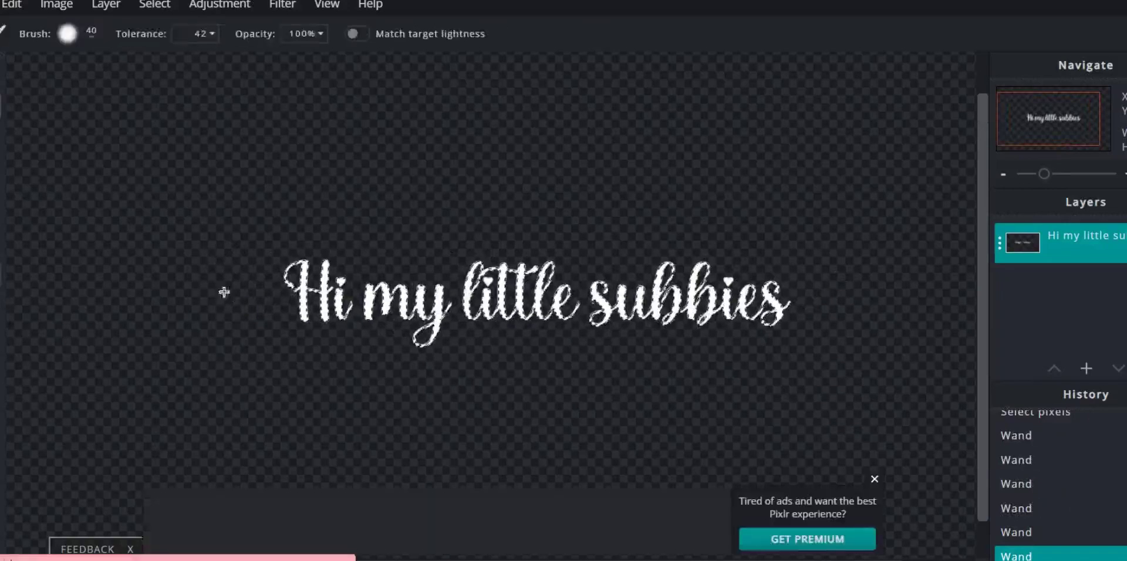
key("g")
left_click(874, 479)
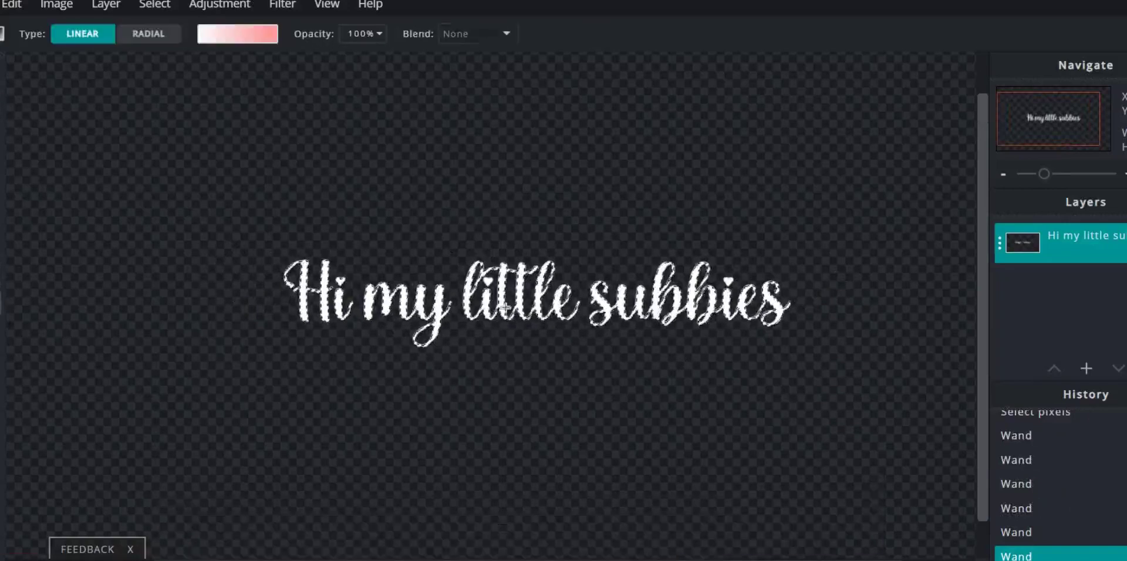
left_click_drag(500, 201, 506, 289)
left_click_drag(493, 389, 493, 388)
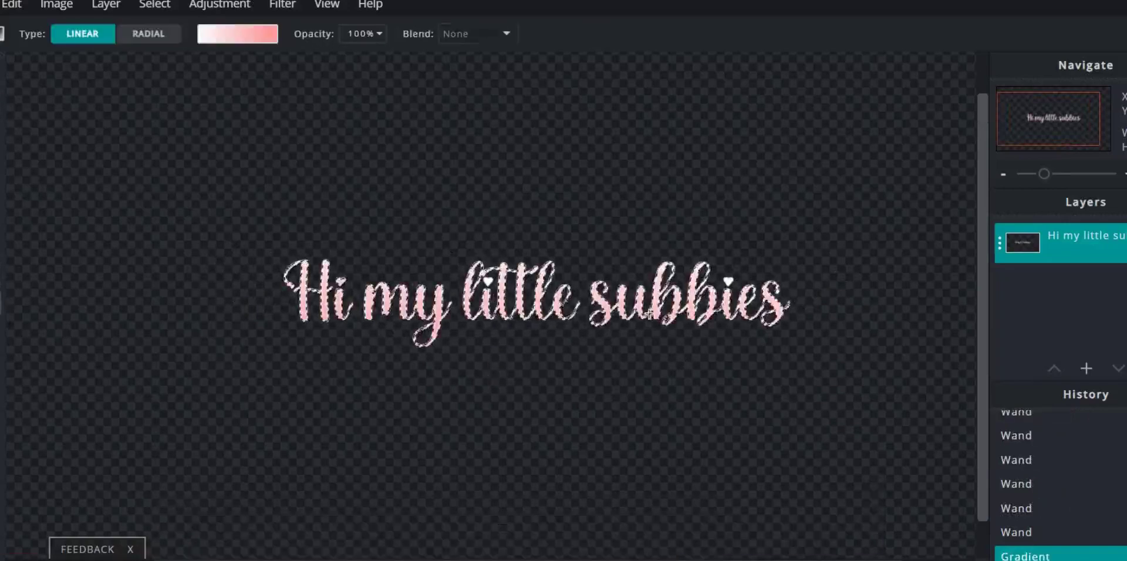
scroll(640, 302, "up", 2)
scroll(563, 383, "down", 1)
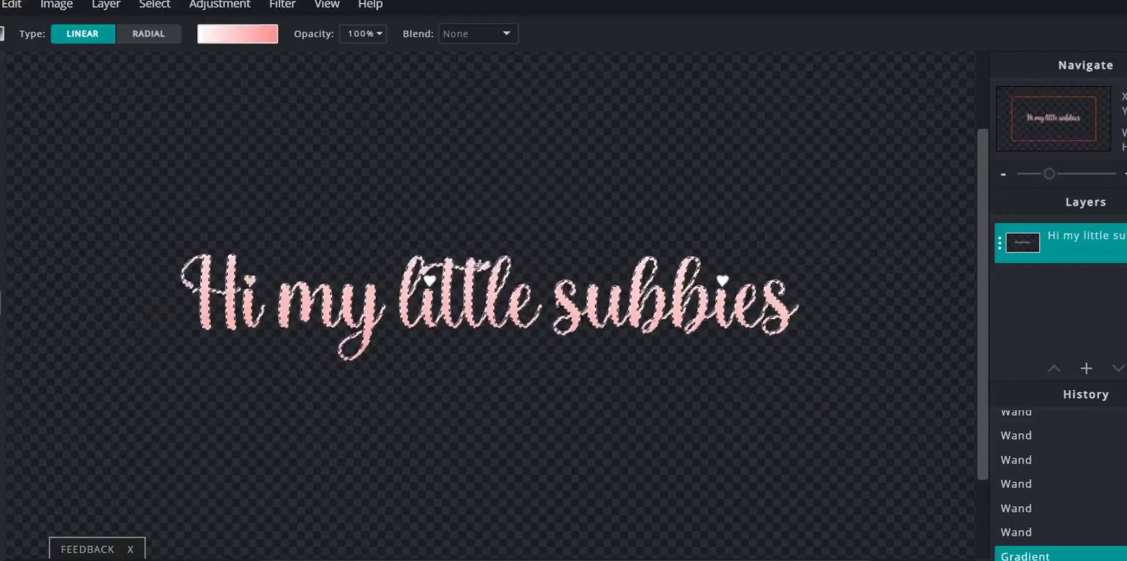
Step: Restore the letter selection and add the missed letter parts with the Magic Wand
key("v")
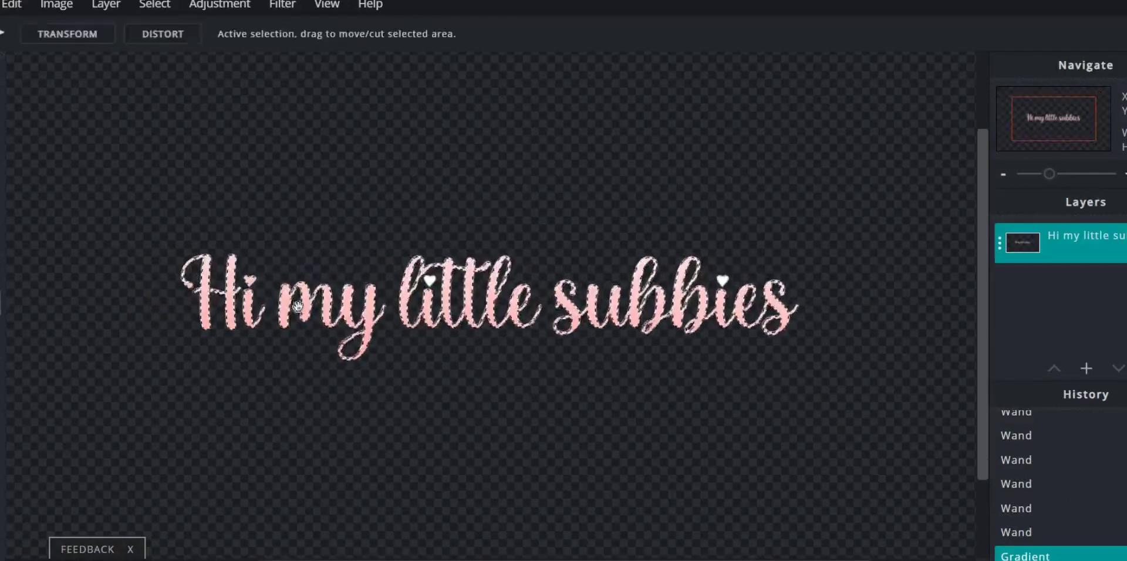
right_click(341, 348)
left_click(565, 367)
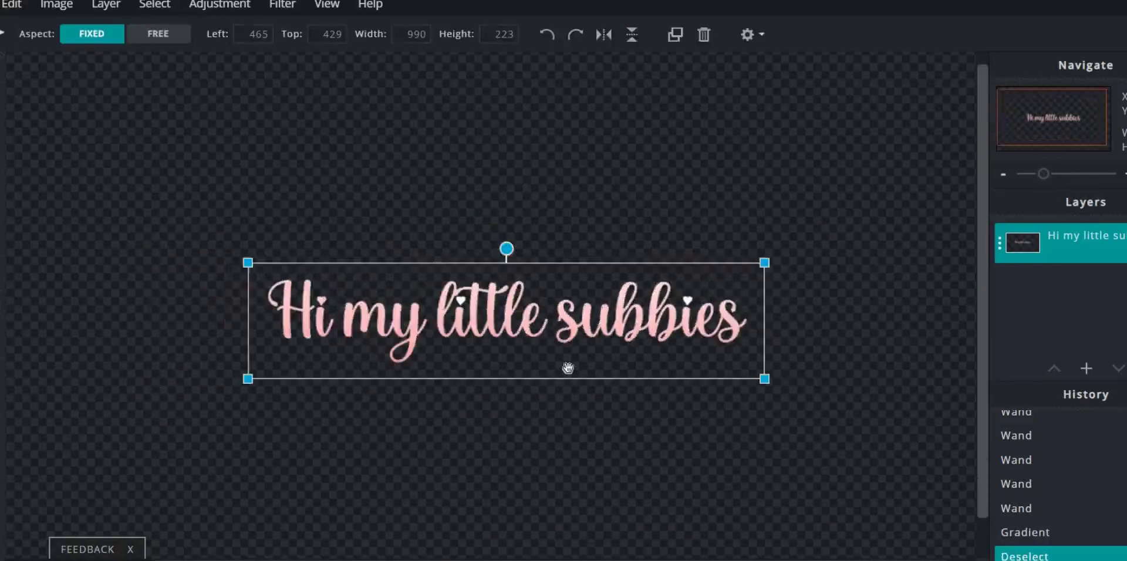
key("ctrl+z")
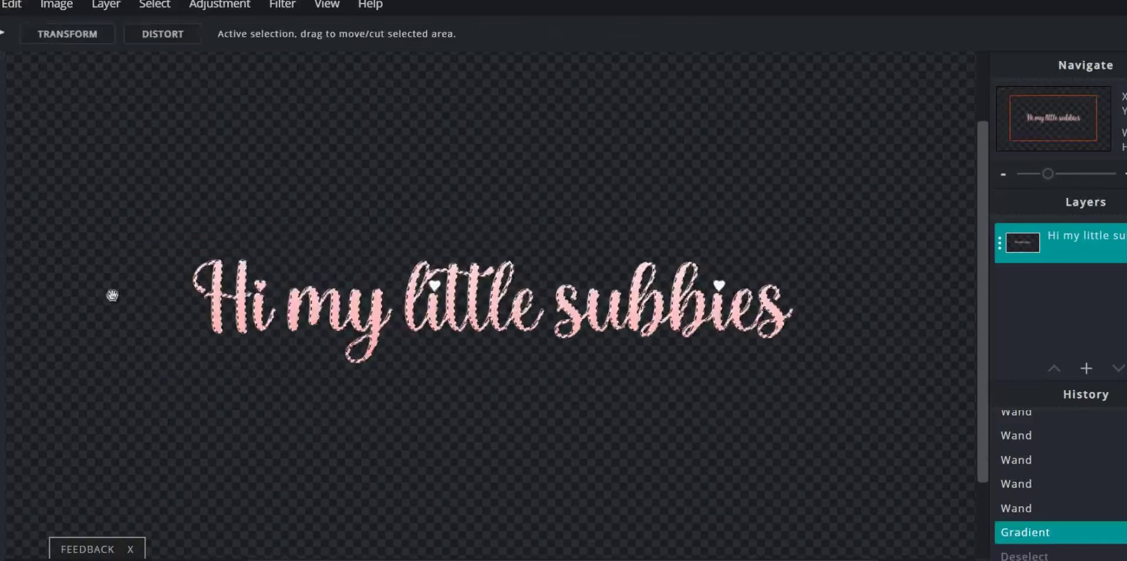
key("w")
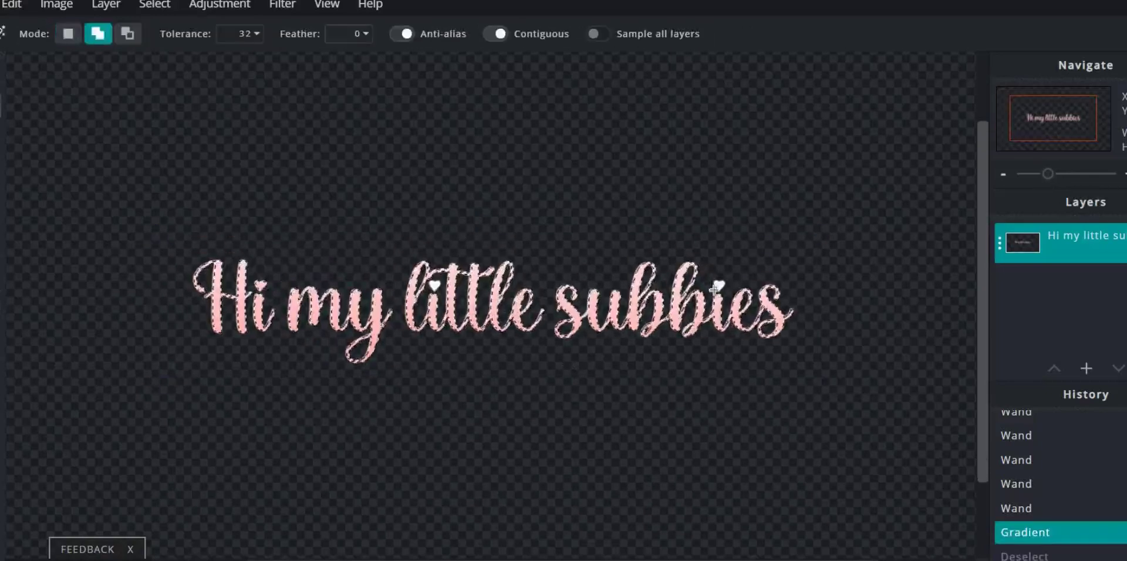
left_click(480, 269)
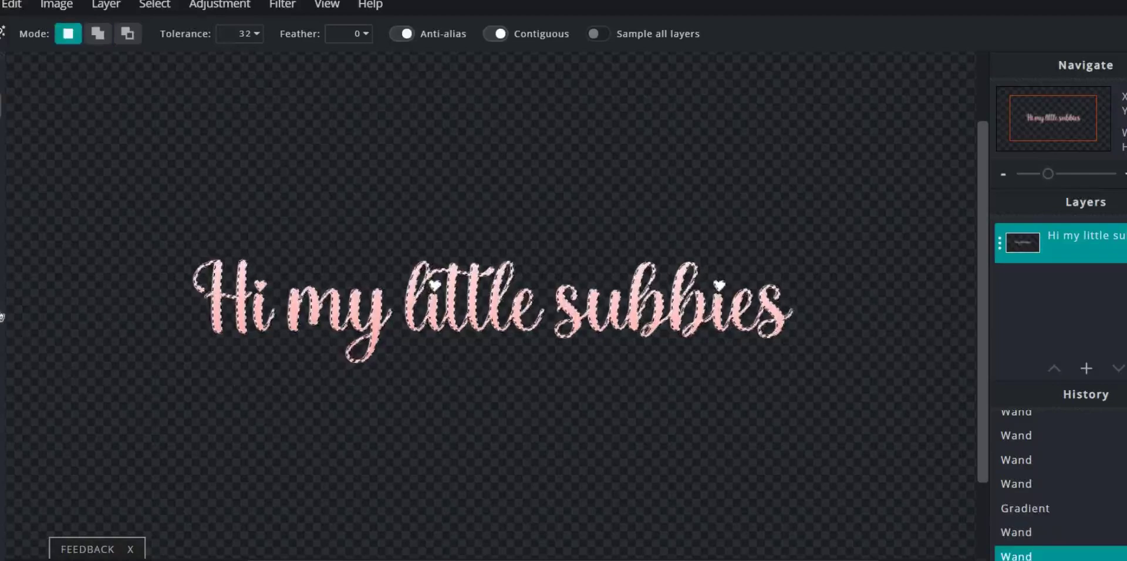
Step: Refill the text with a top-to-bottom pink gradient, then deselect
left_click(2, 317)
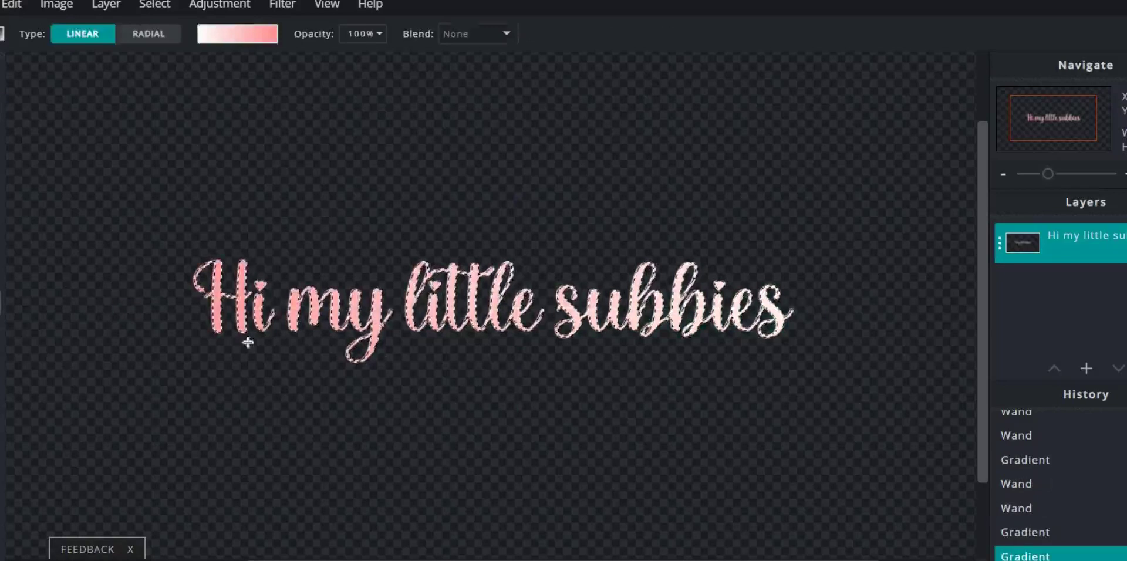
left_click_drag(538, 376, 369, 287)
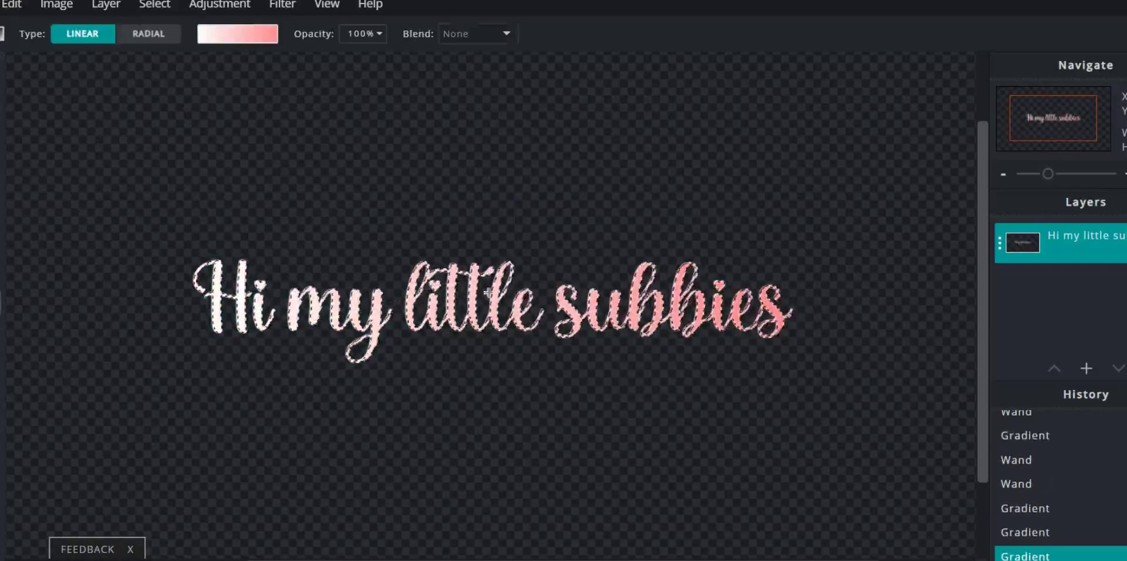
left_click_drag(493, 174, 489, 419)
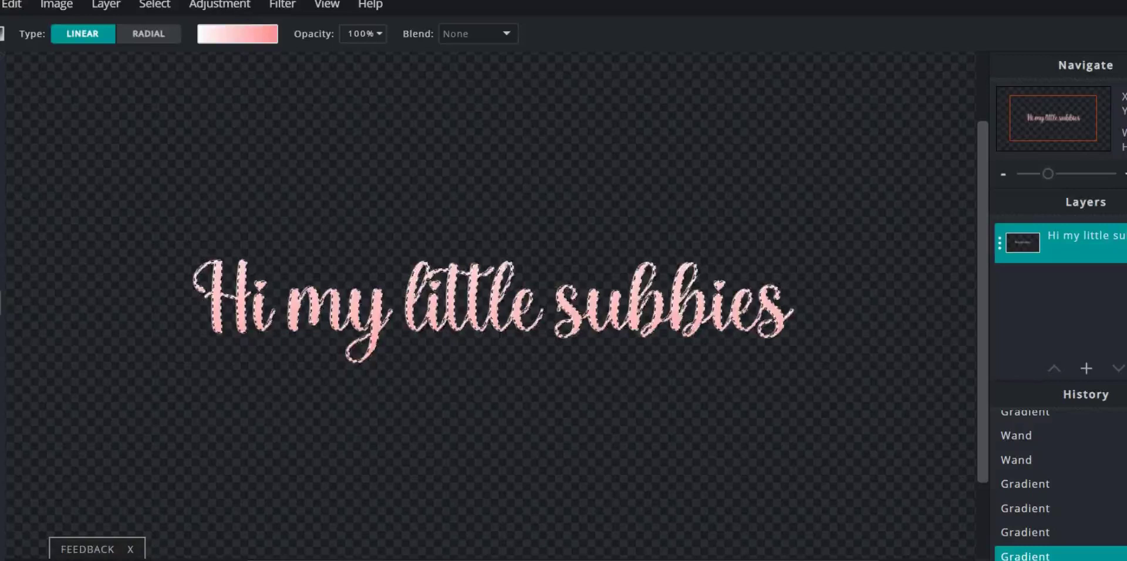
key("v")
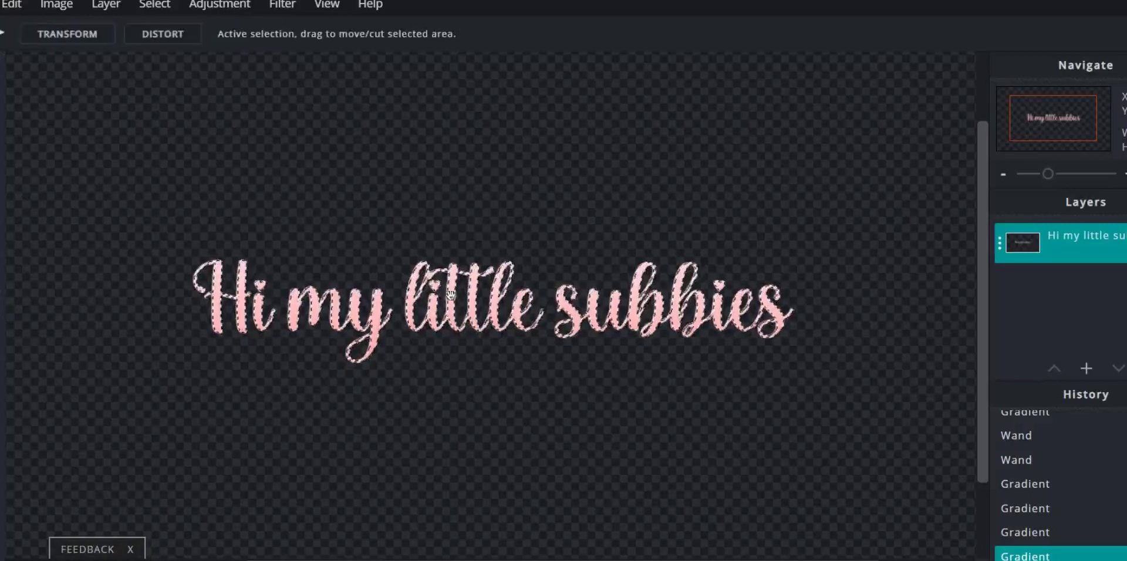
right_click(577, 303)
left_click(728, 359)
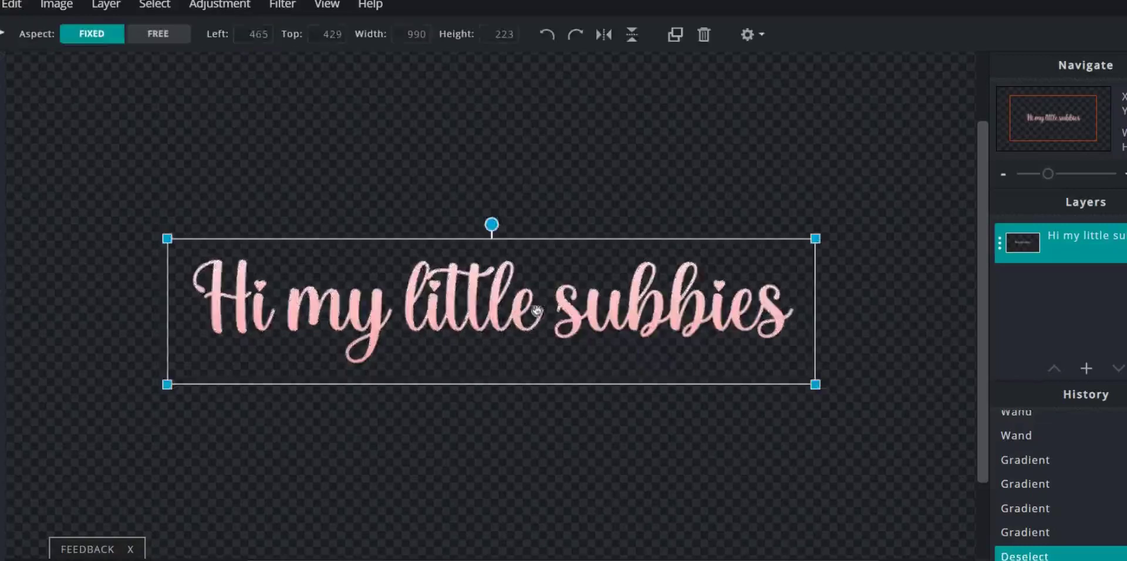
mouse_move(552, 359)
left_mouse_down()
mouse_move(542, 339)
mouse_move(550, 356)
left_mouse_up()
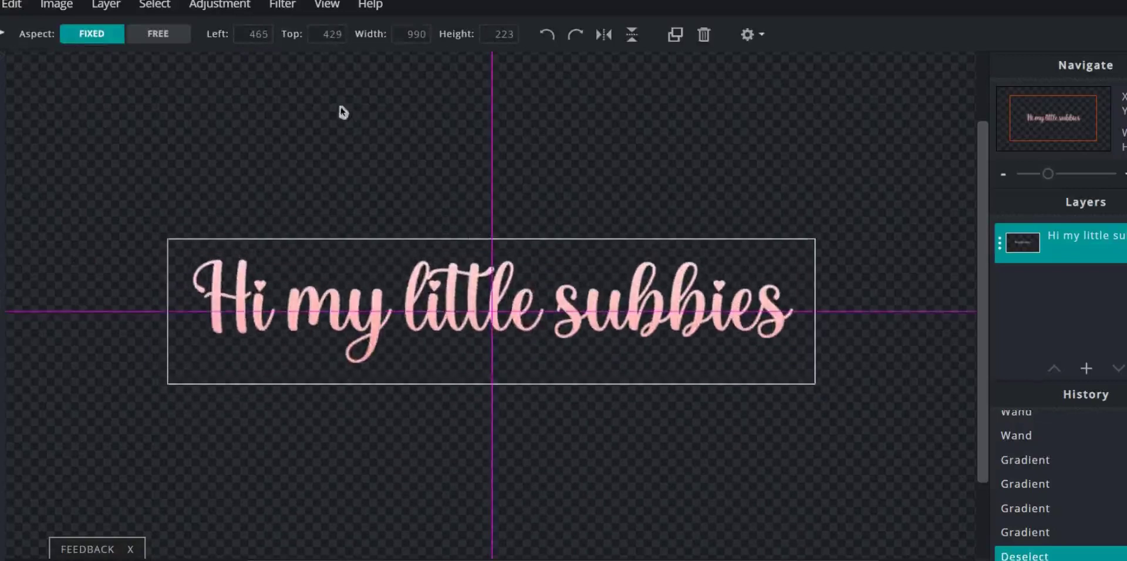
Step: Flip the text layer upside down, duplicate it, and raise an upright copy above
left_click(632, 35)
left_click(633, 35)
left_click(632, 35)
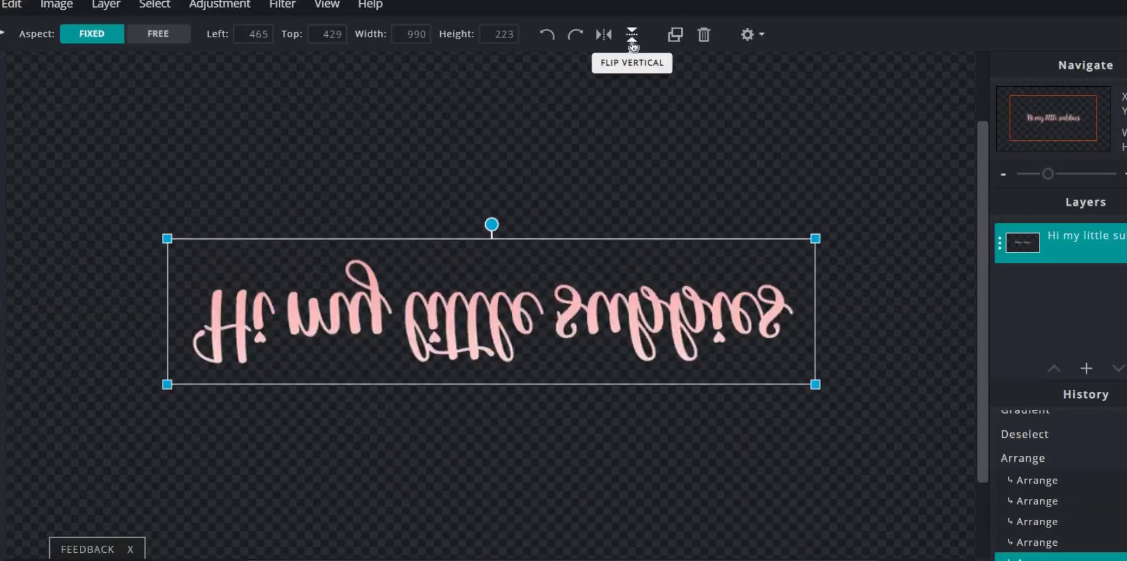
left_click(632, 35)
right_click(599, 330)
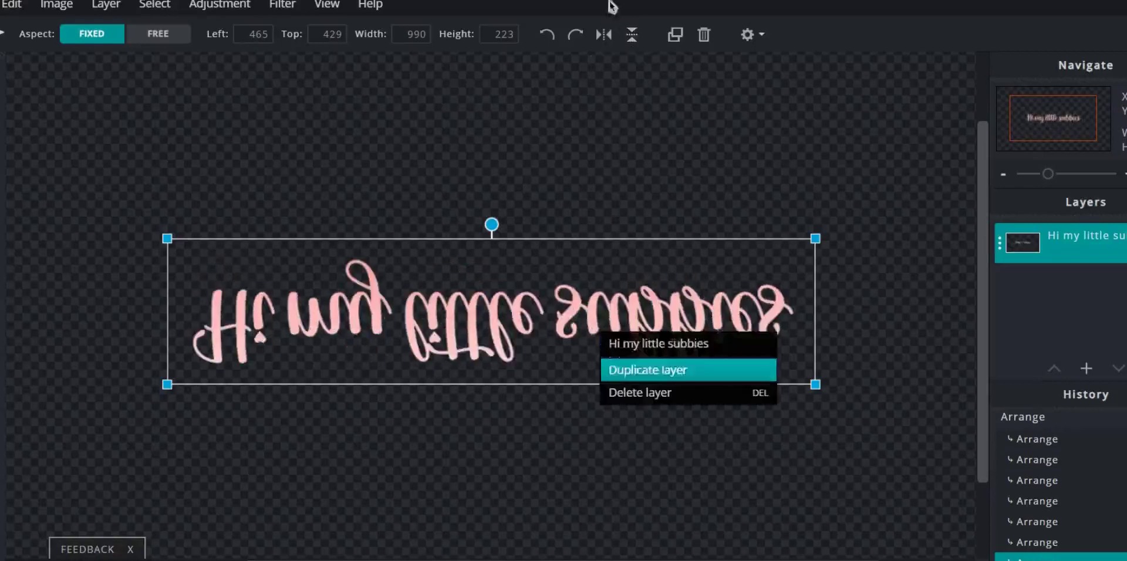
left_click(646, 370)
left_click(632, 35)
left_click_drag(635, 297, 630, 289)
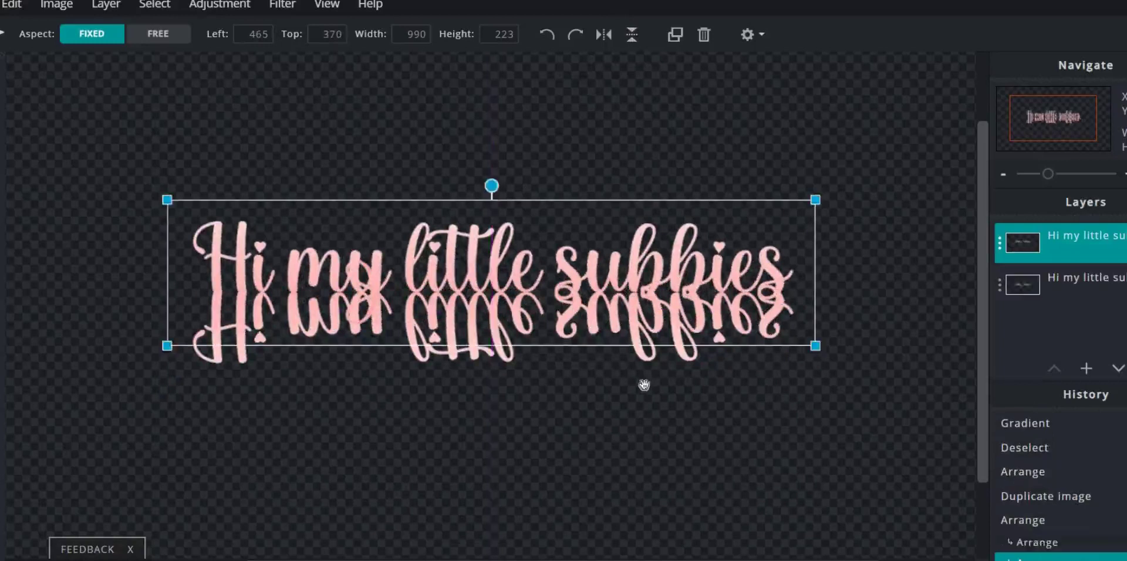
Step: Set the mirrored lower layer's transparency to 55 and align the upright text above it
left_click(1001, 286)
left_click(1000, 285)
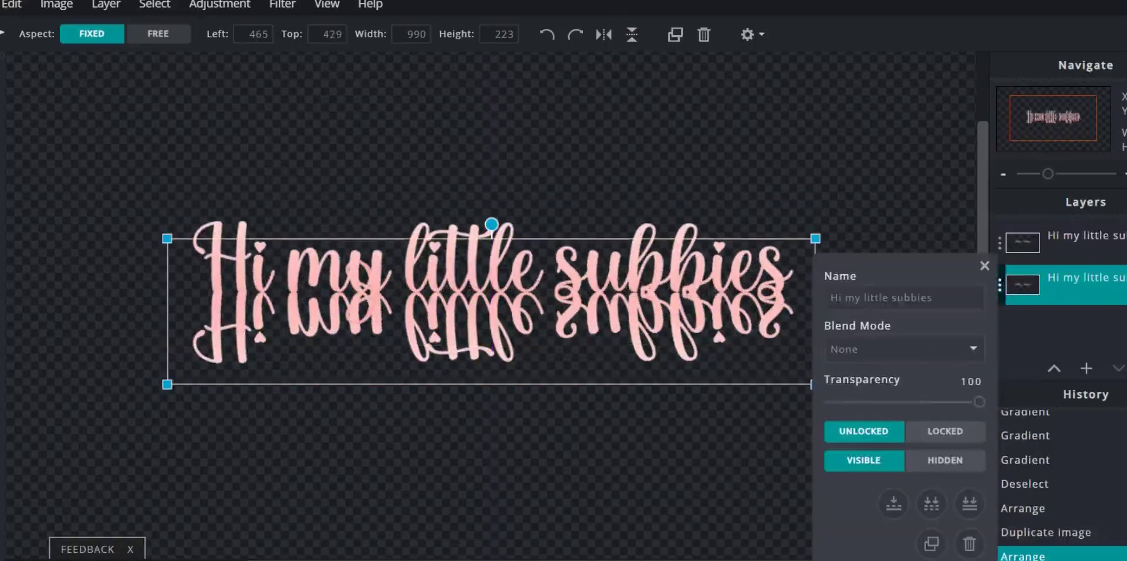
left_click_drag(969, 402, 919, 409)
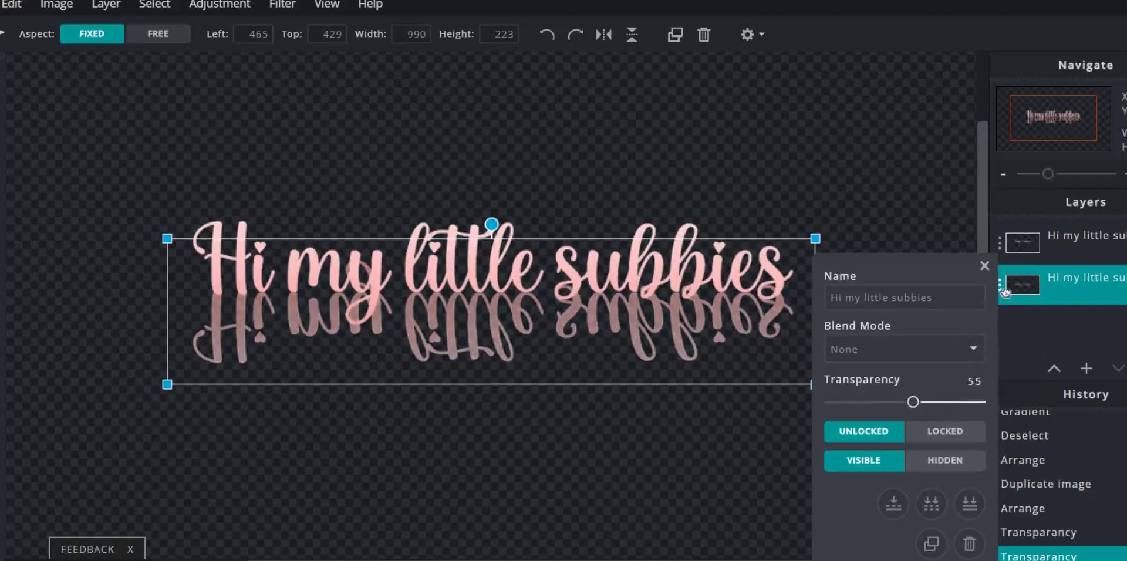
left_click_drag(1006, 292, 1006, 241)
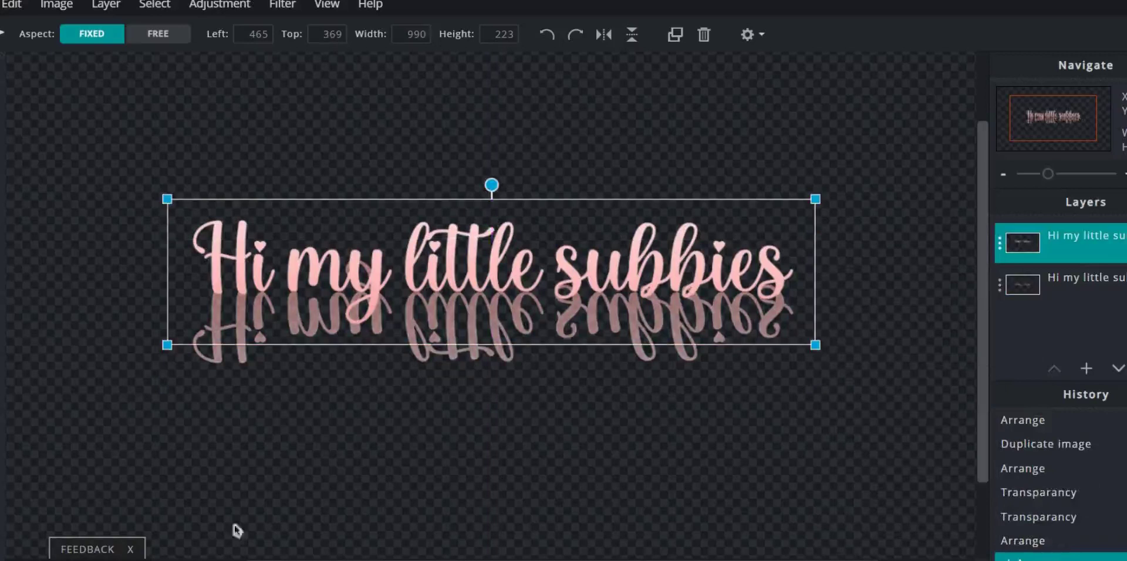
key("t")
left_click(42, 35)
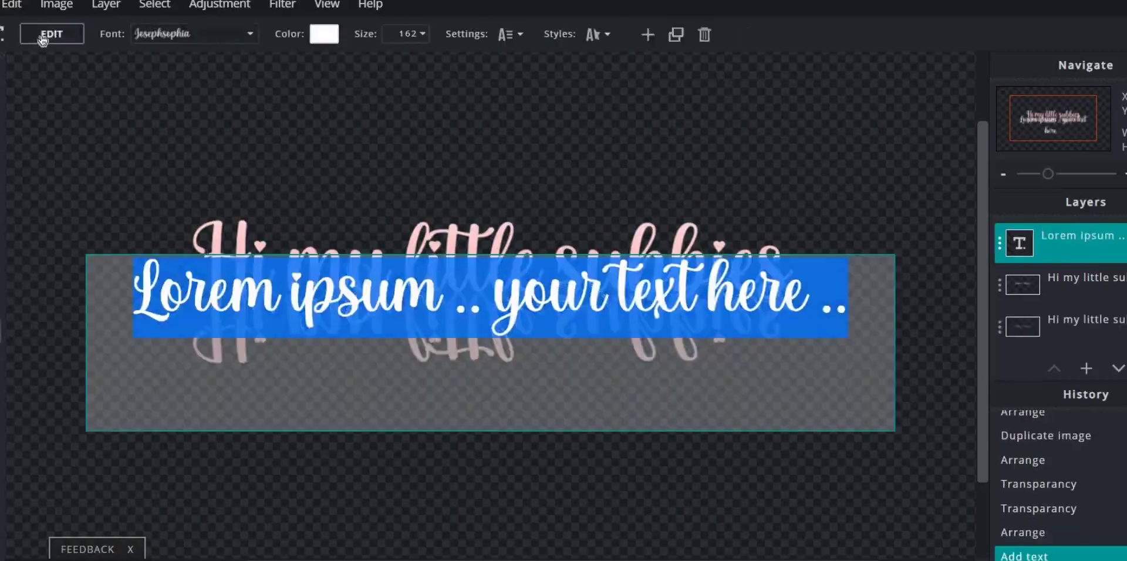
type("Thats h")
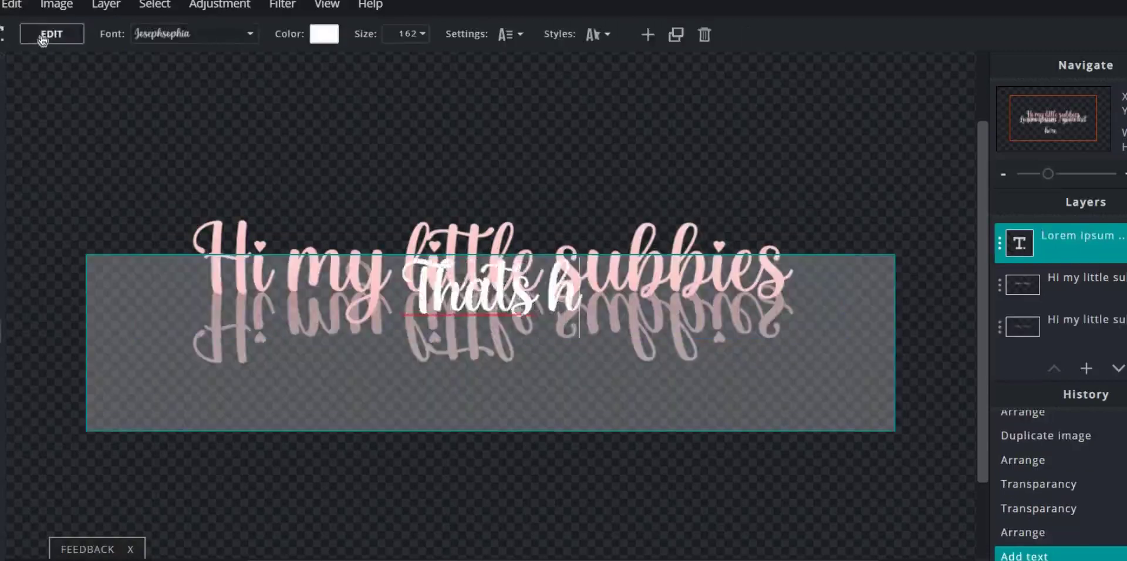
type("ow to do it")
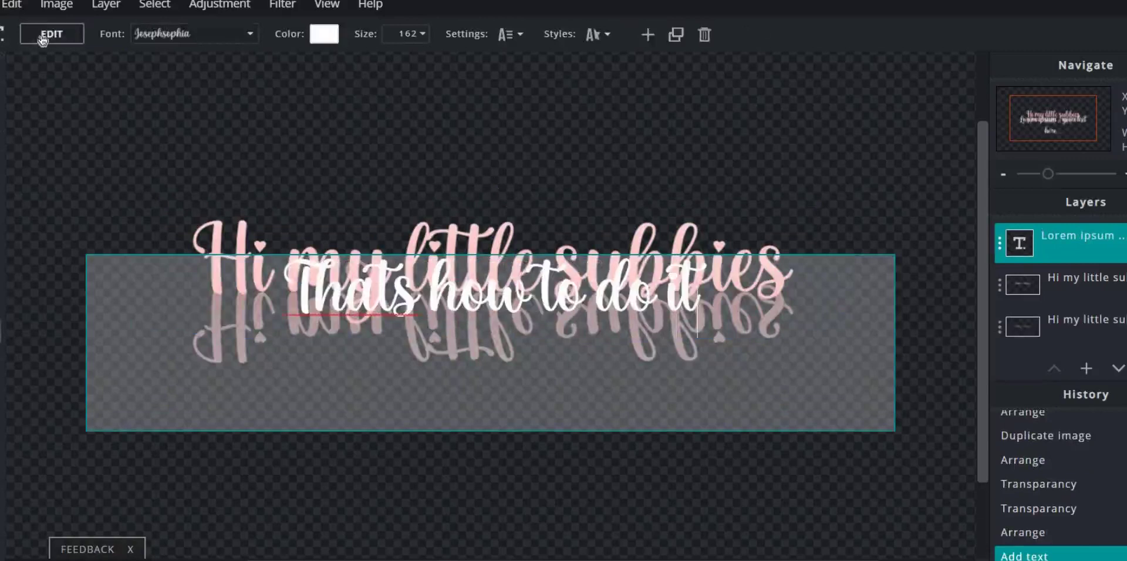
type("!! :D")
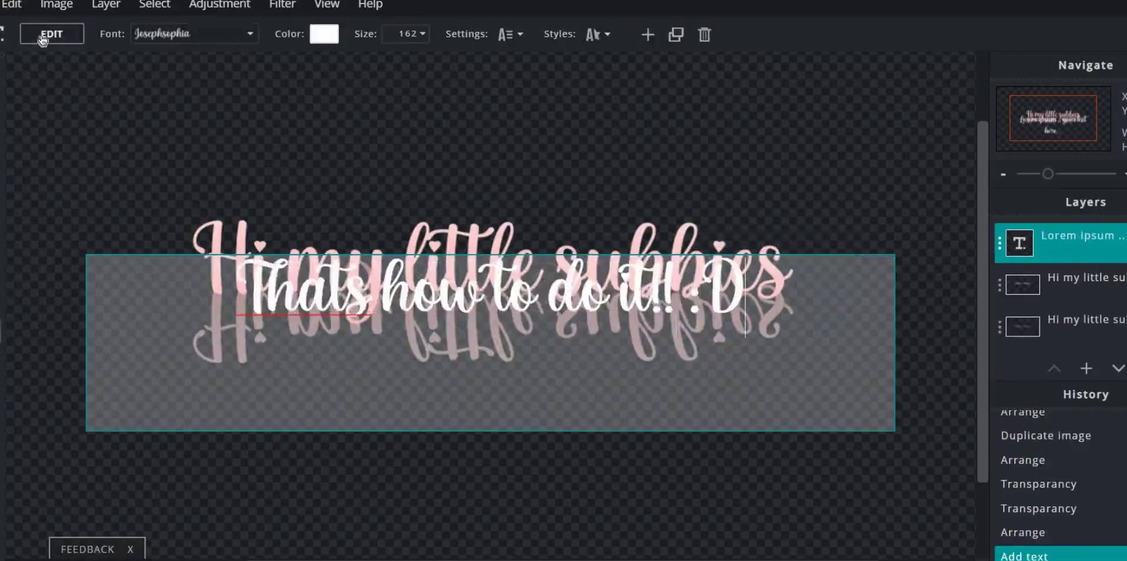
type("DDDD")
left_click(483, 394)
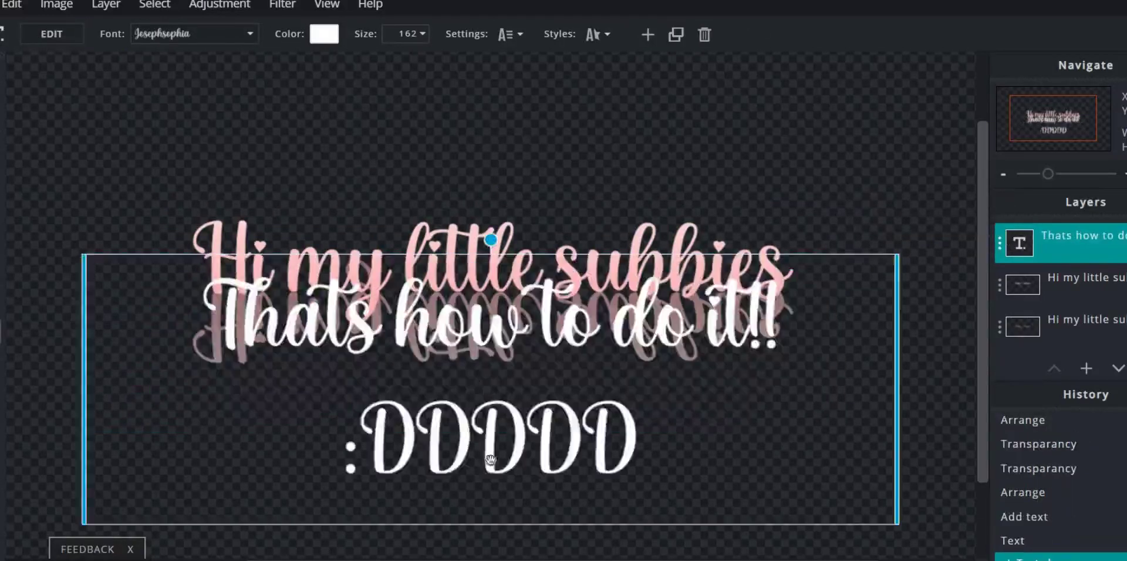
left_click_drag(490, 424, 486, 435)
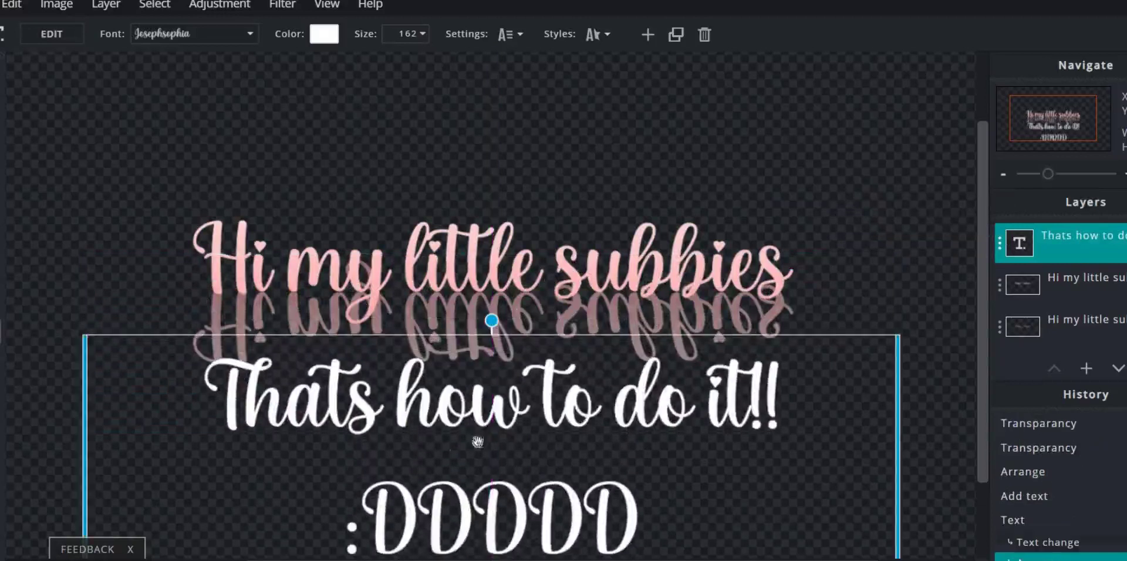
right_click(549, 517)
left_click(549, 517)
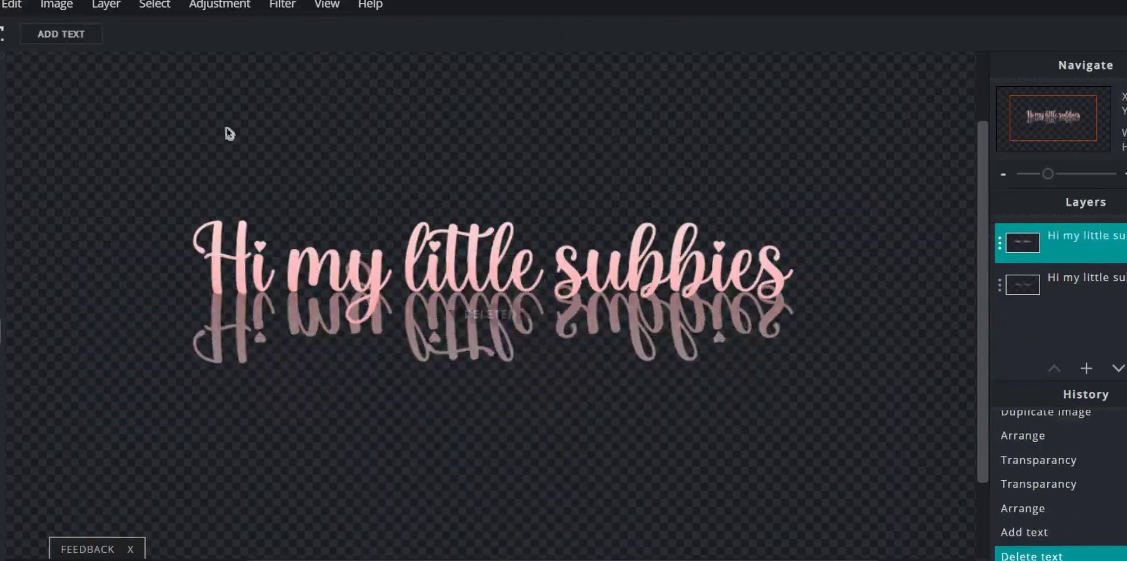